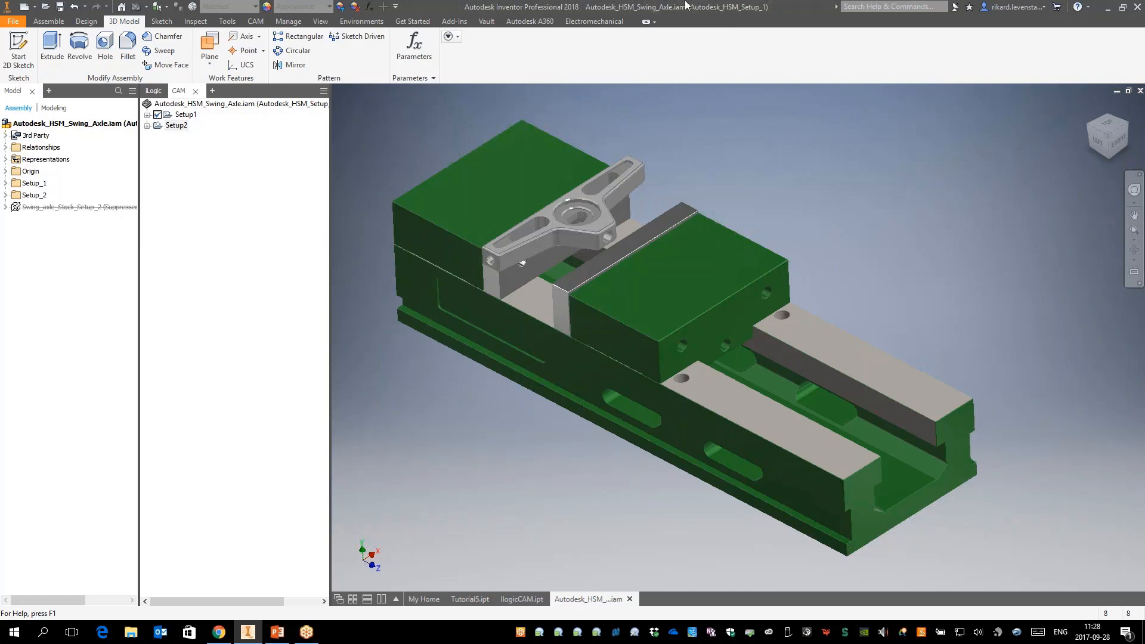
Open the tool library and show the tools stored in the SwingAxle library
click(258, 22)
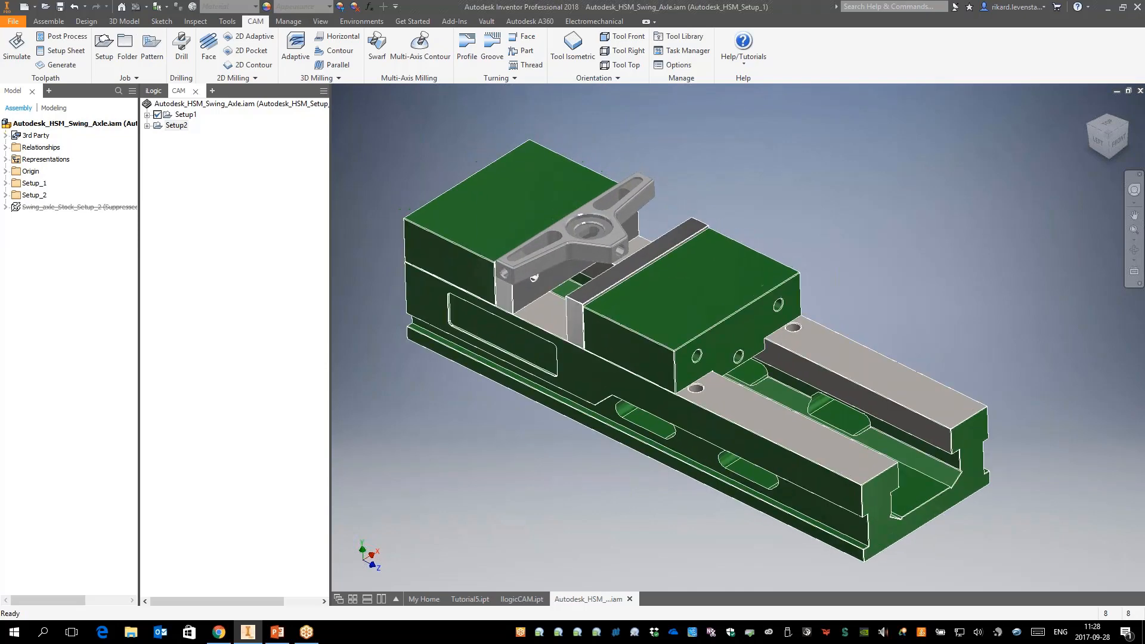
click(684, 39)
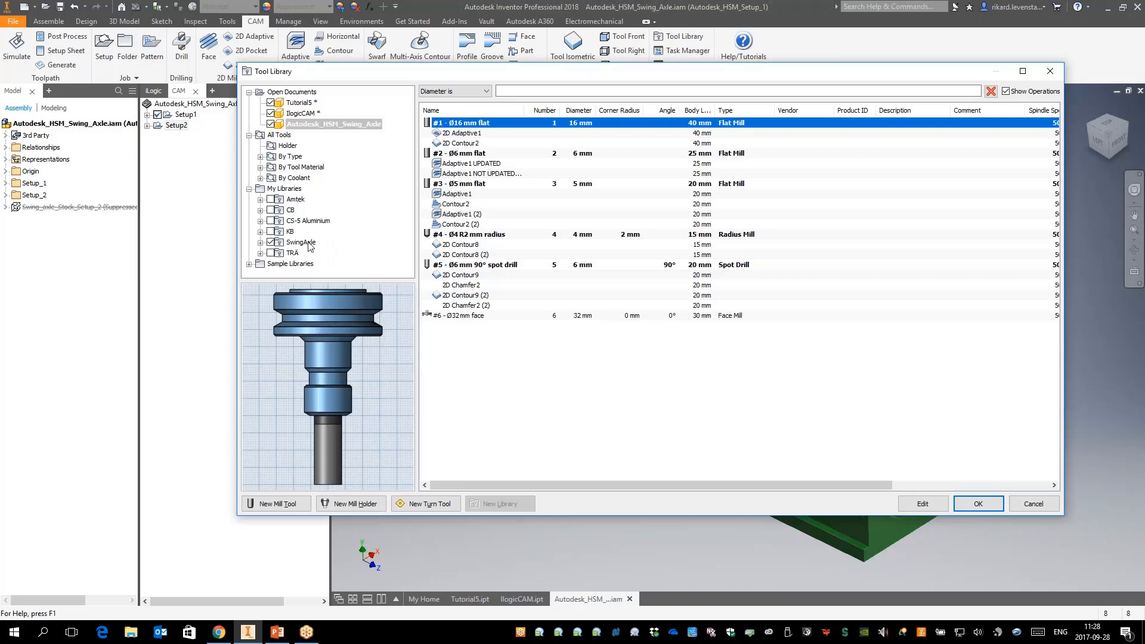
click(309, 243)
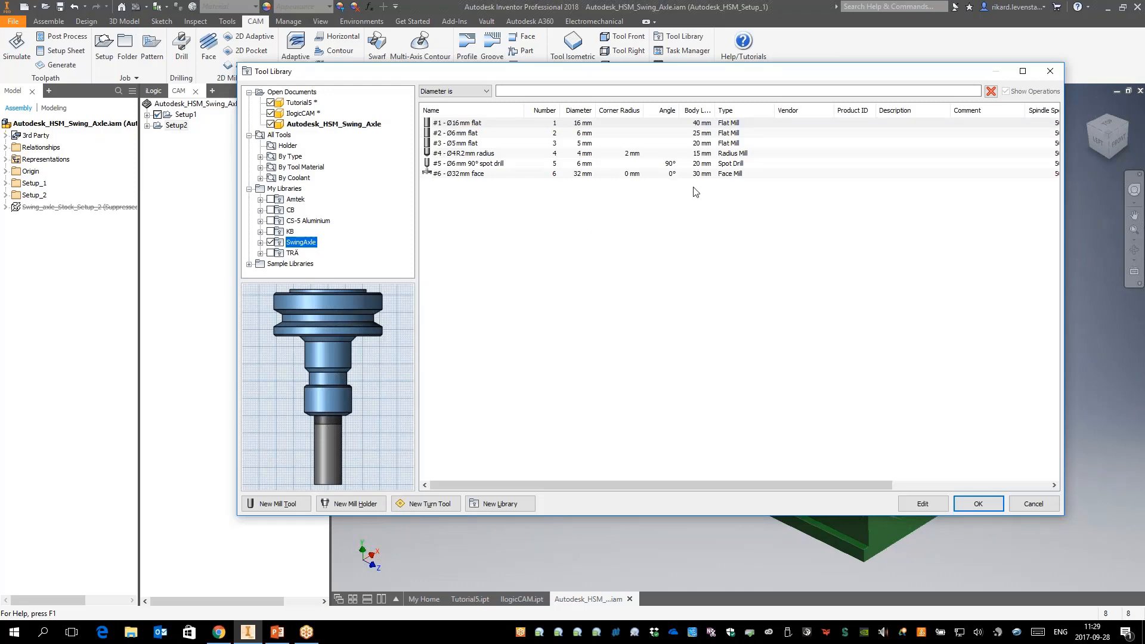
Open tool #1, the Ø16 mm flat mill, for editing and try Form Mill as its cutter type, then discard the edit
click(477, 124)
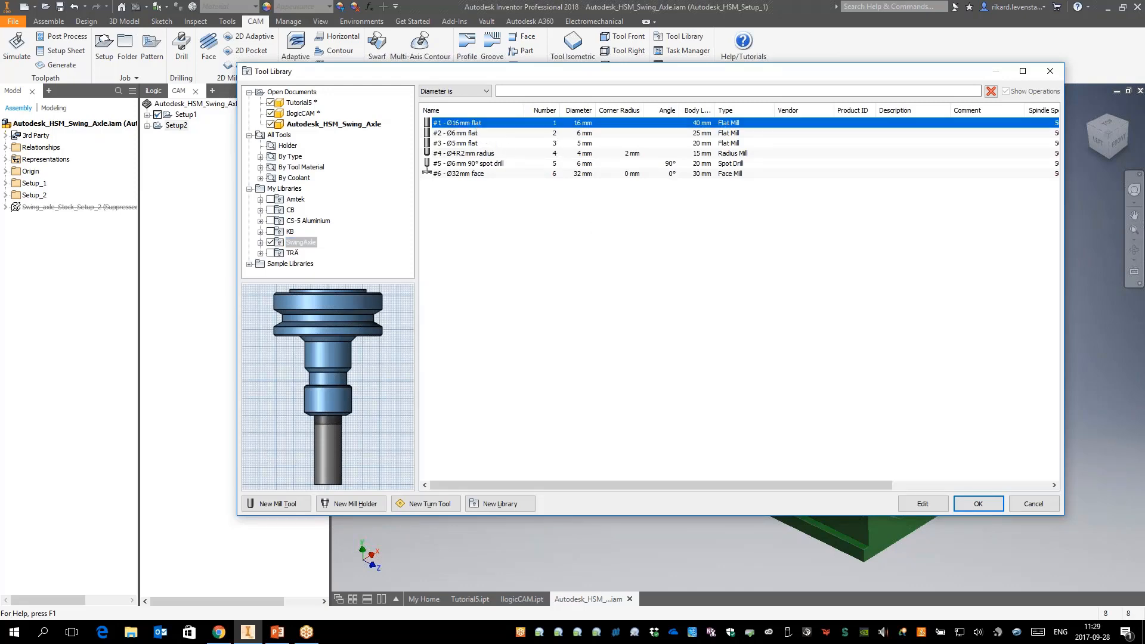
right_click(460, 127)
click(477, 130)
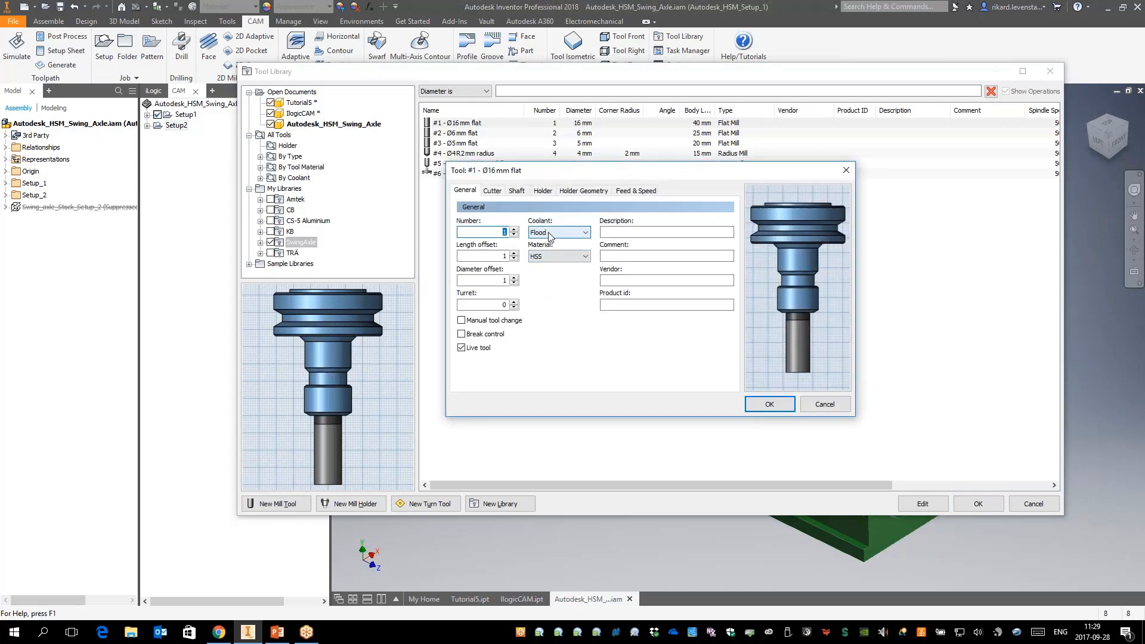
click(490, 191)
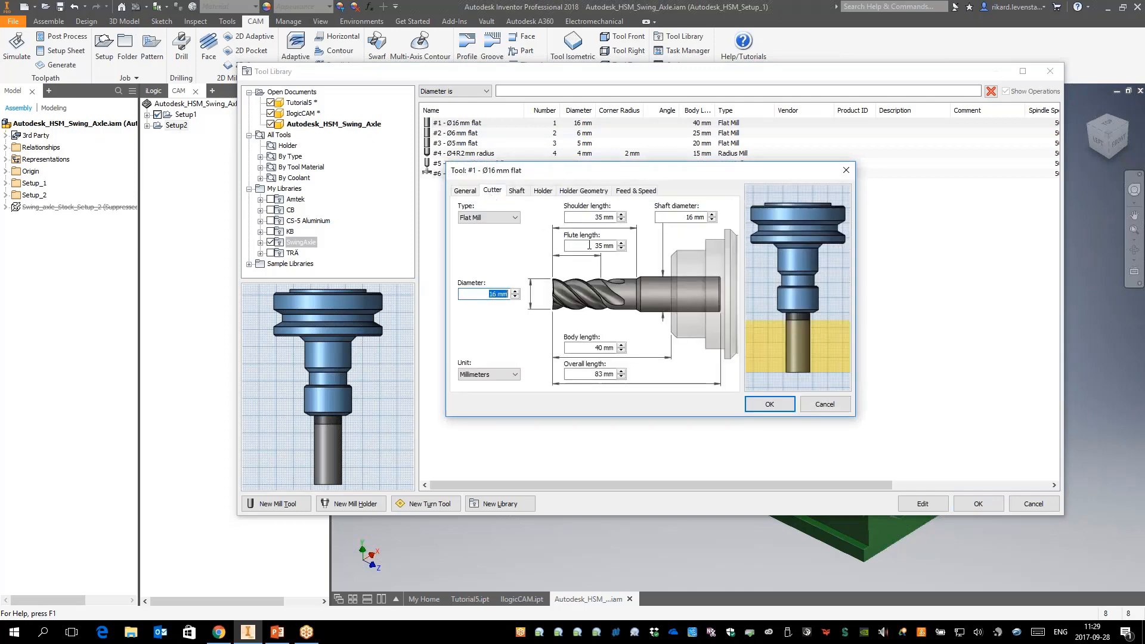
click(488, 217)
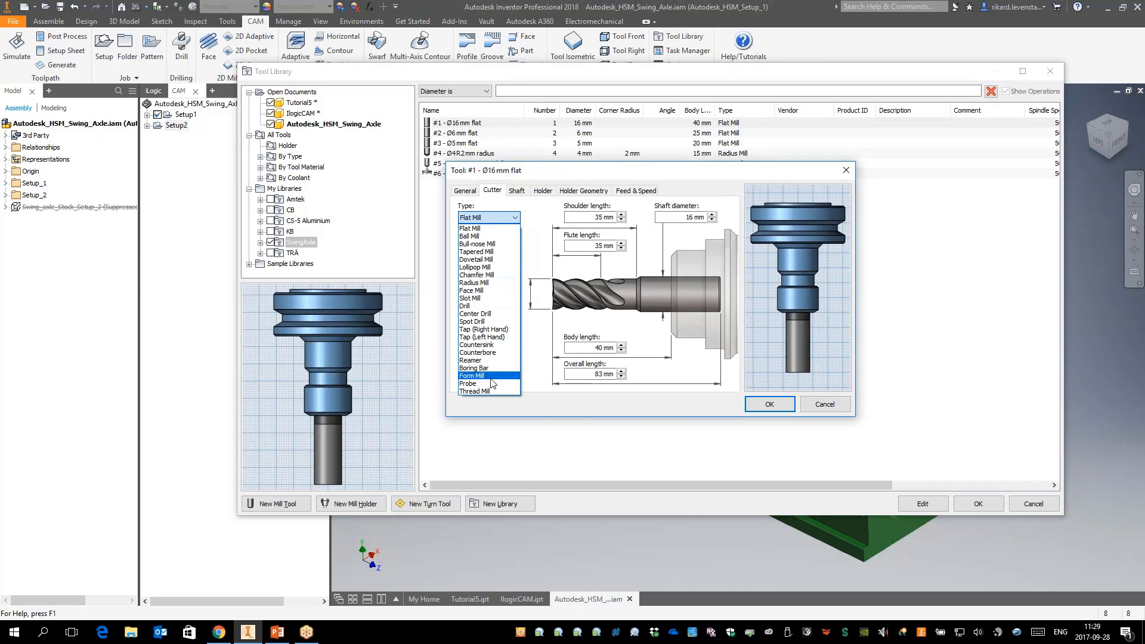
click(477, 373)
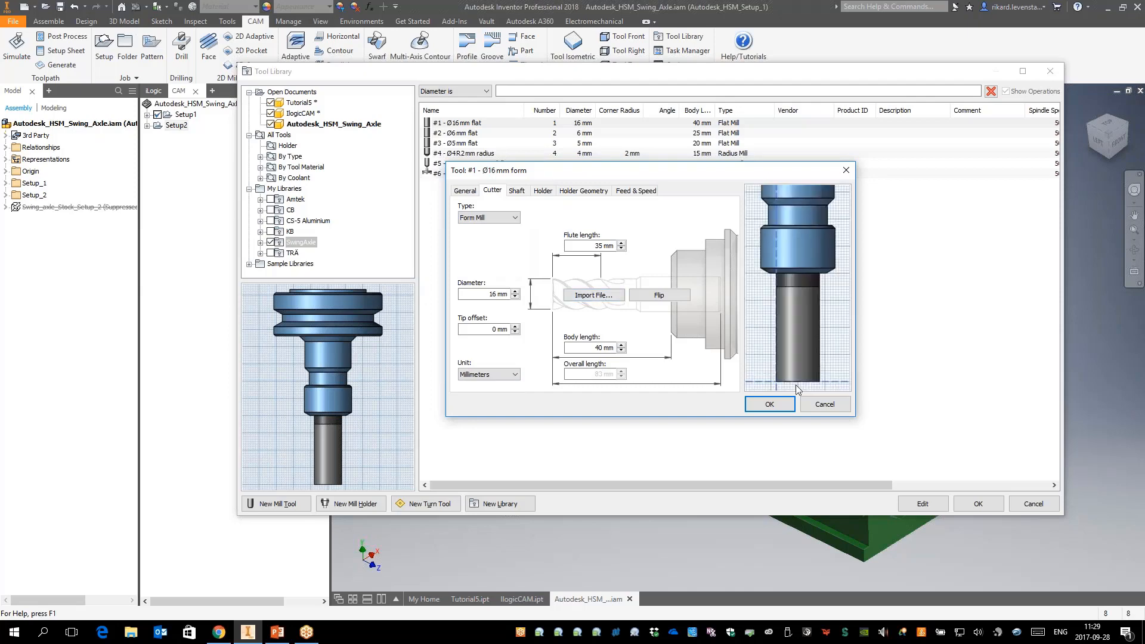
click(818, 407)
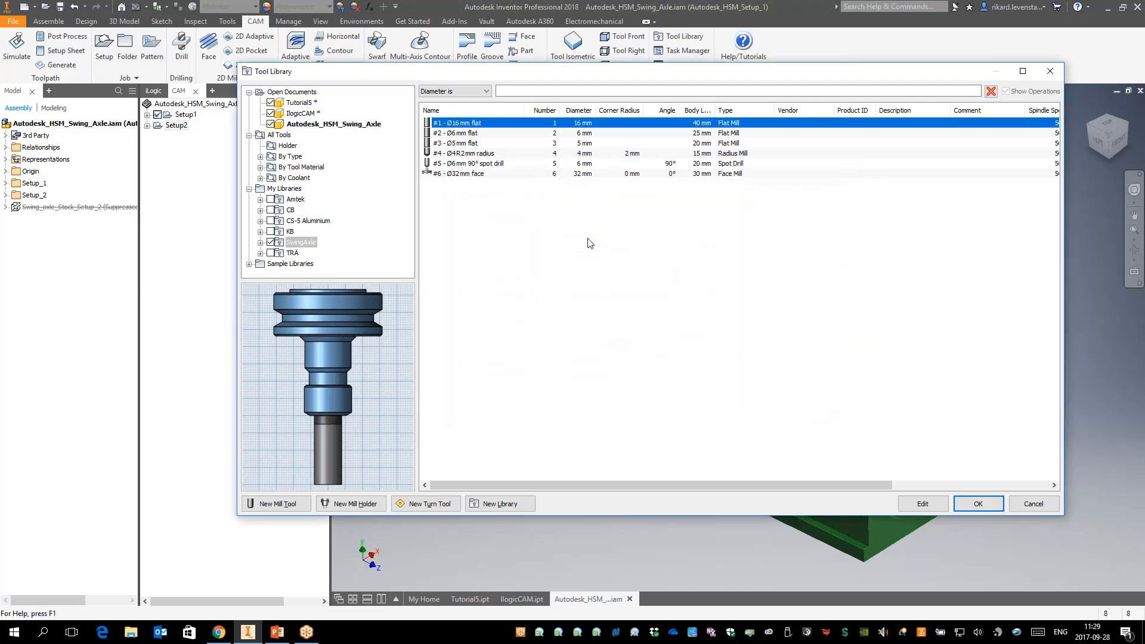
Inspect the tip profile of tool #4, the Ø4 R2 mm radius mill, up close and leave the tool library
click(483, 156)
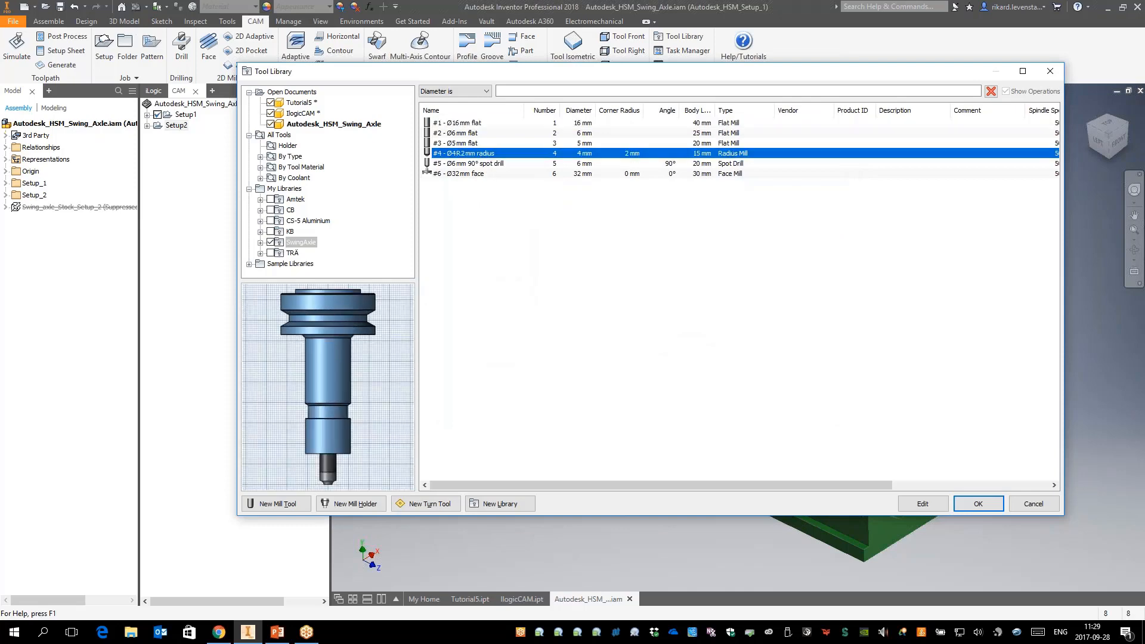
scroll(363, 471, up, 5)
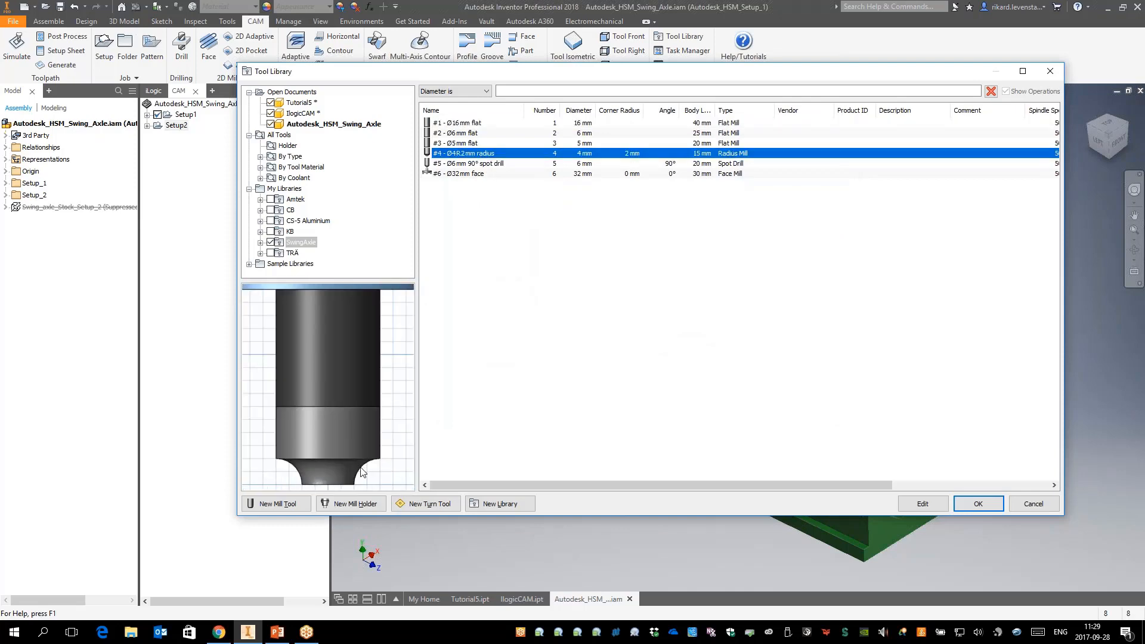
click(685, 322)
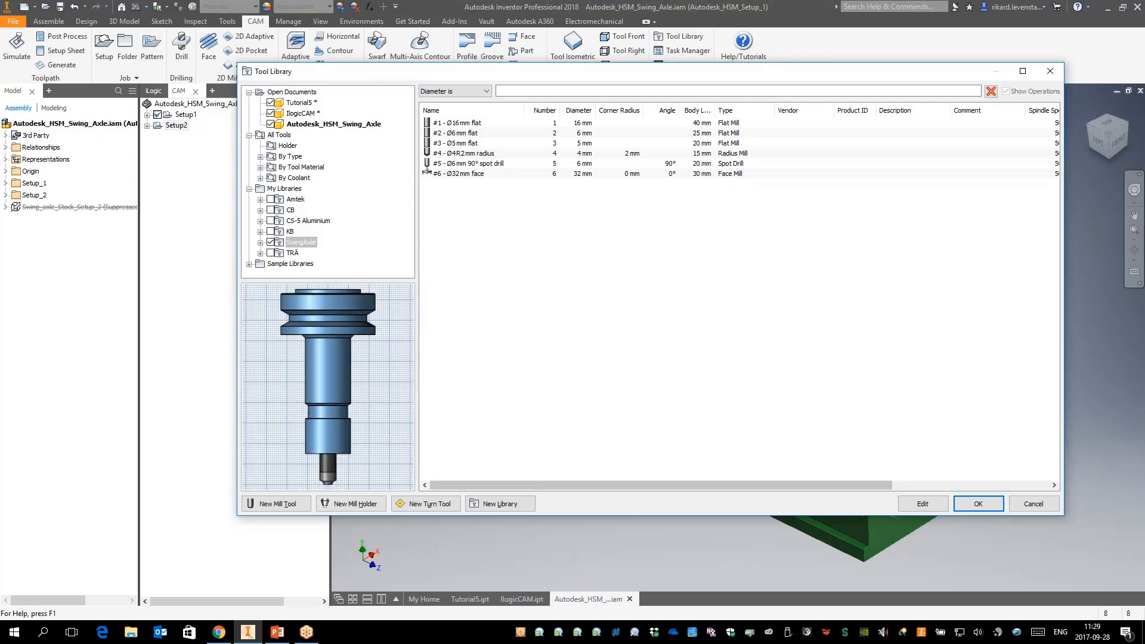
click(1033, 504)
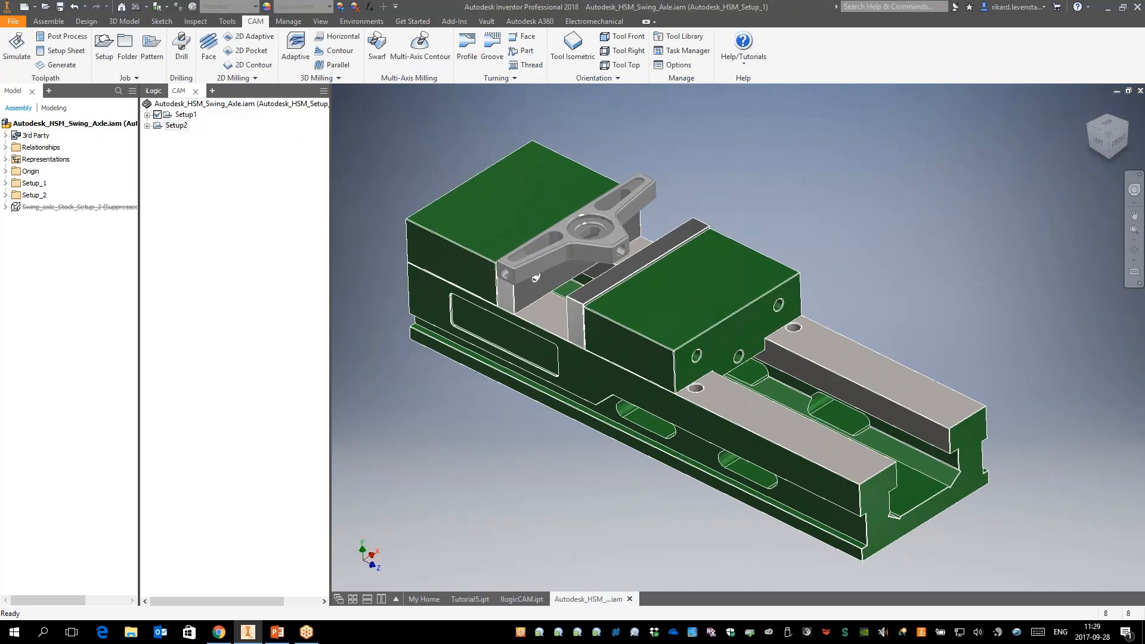
Start a new milling setup and replace its default model selection with the swing axle part clamped in the vise
shift+middle_drag(692, 346, 827, 307)
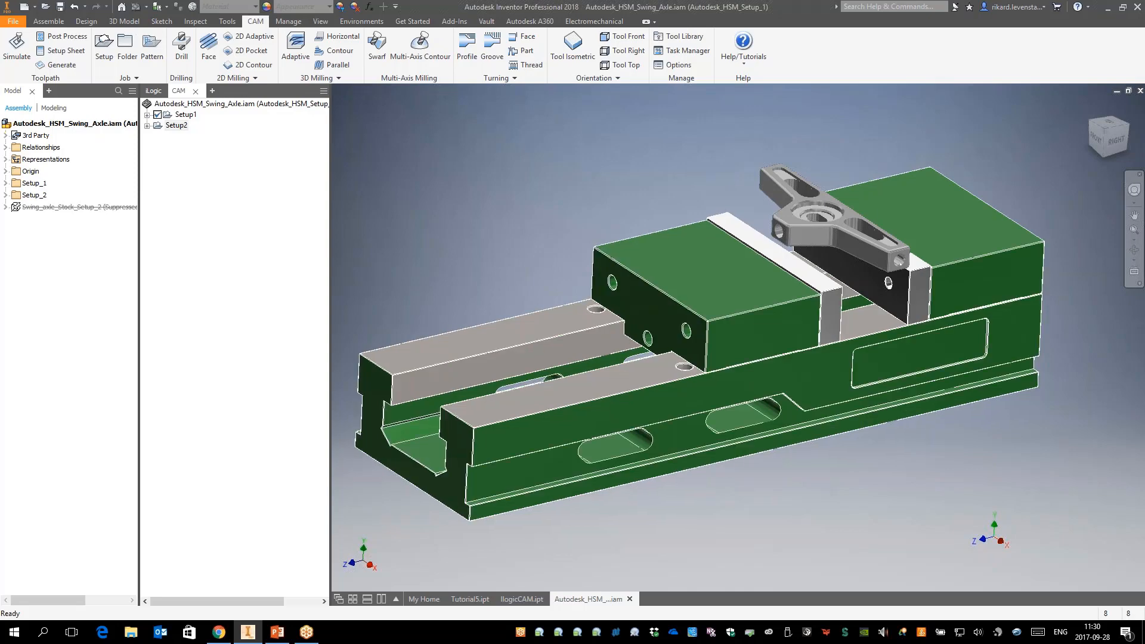
click(104, 48)
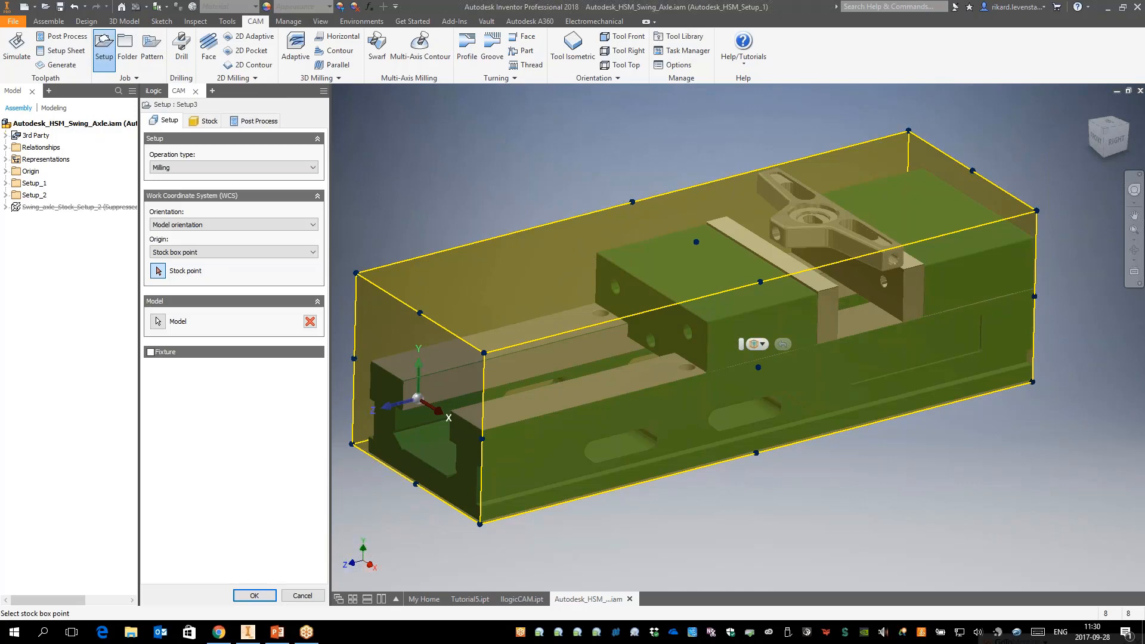
click(310, 322)
mouse_move(469, 598)
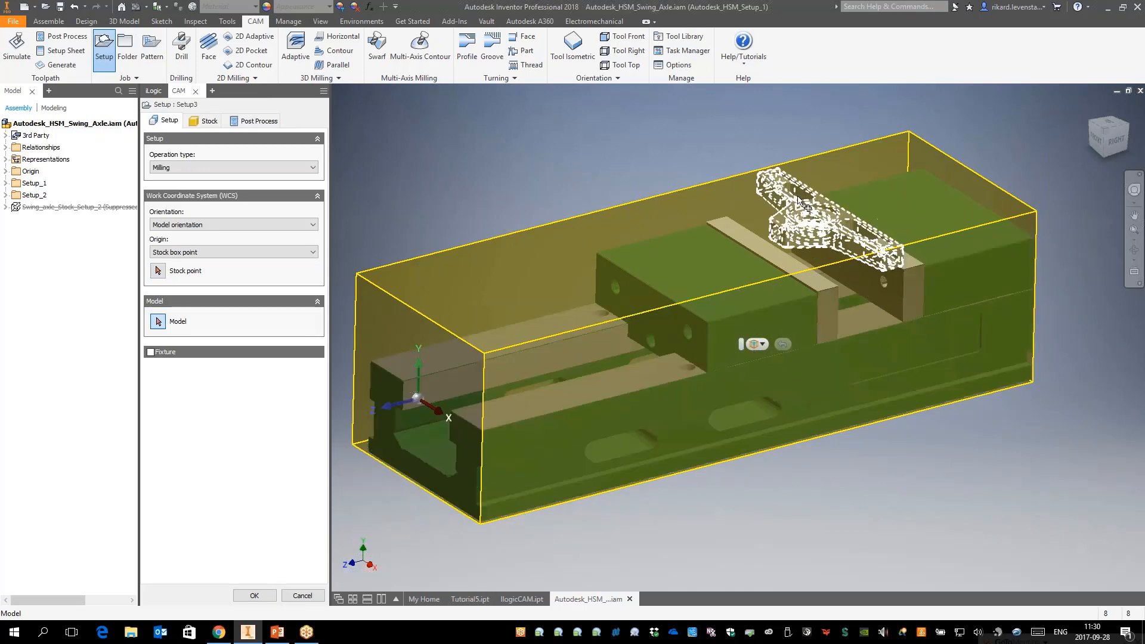
click(802, 225)
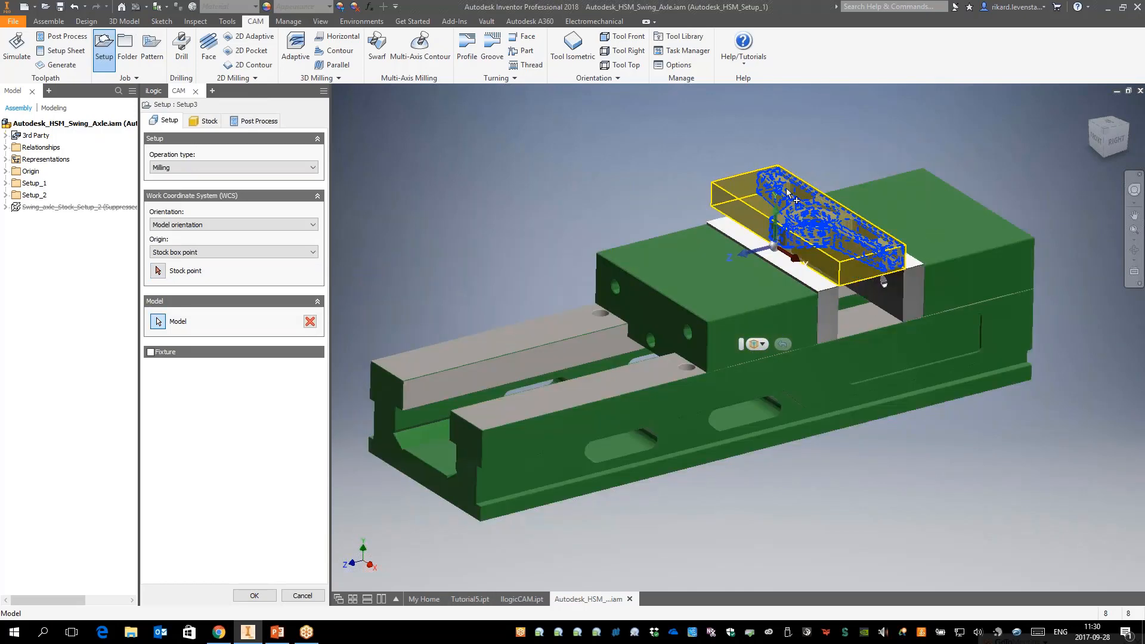
Set the WCS orientation to Select Z axis/plane & X axis, taking the Z axis from the top face of the fixed vise jaw
shift+middle_drag(851, 558, 656, 536)
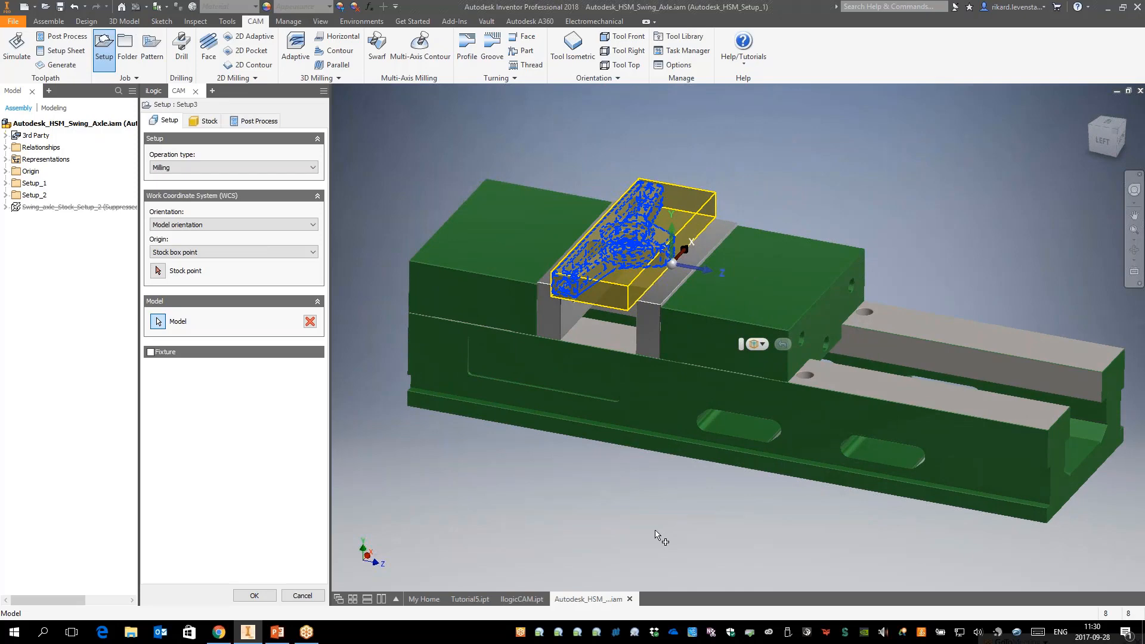
shift+middle_drag(656, 535, 656, 534)
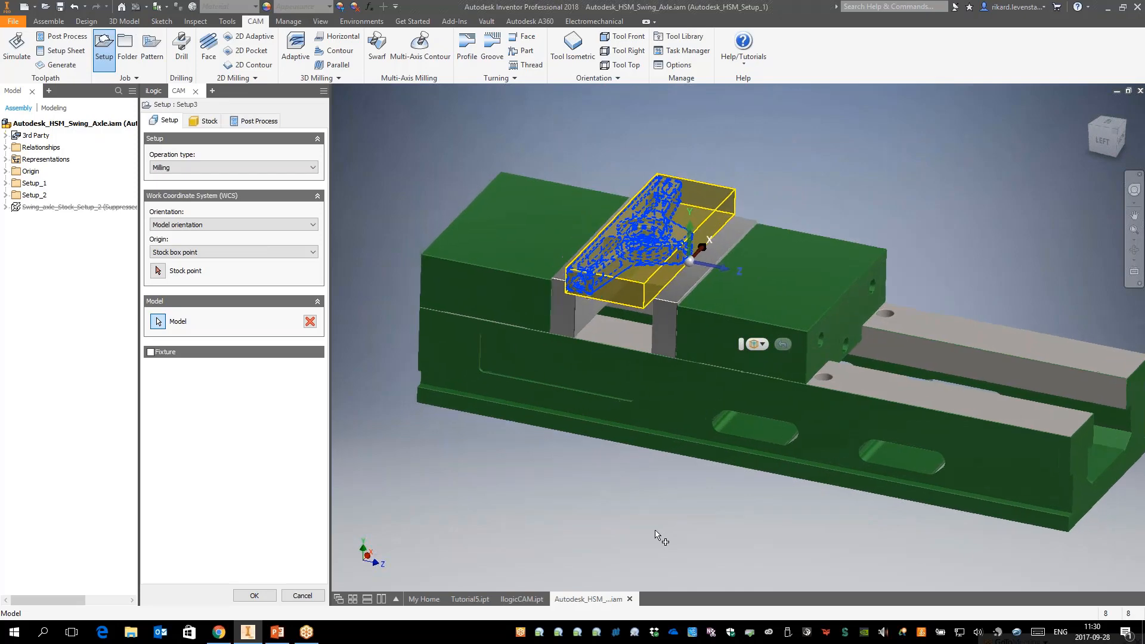
shift+middle_drag(469, 487, 469, 486)
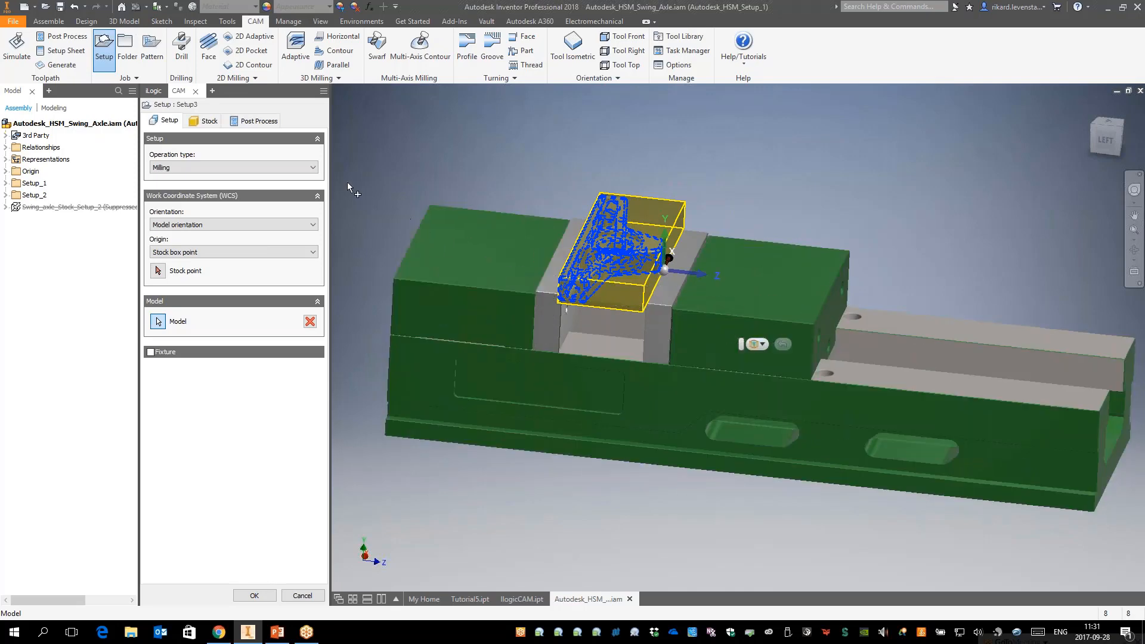
click(311, 225)
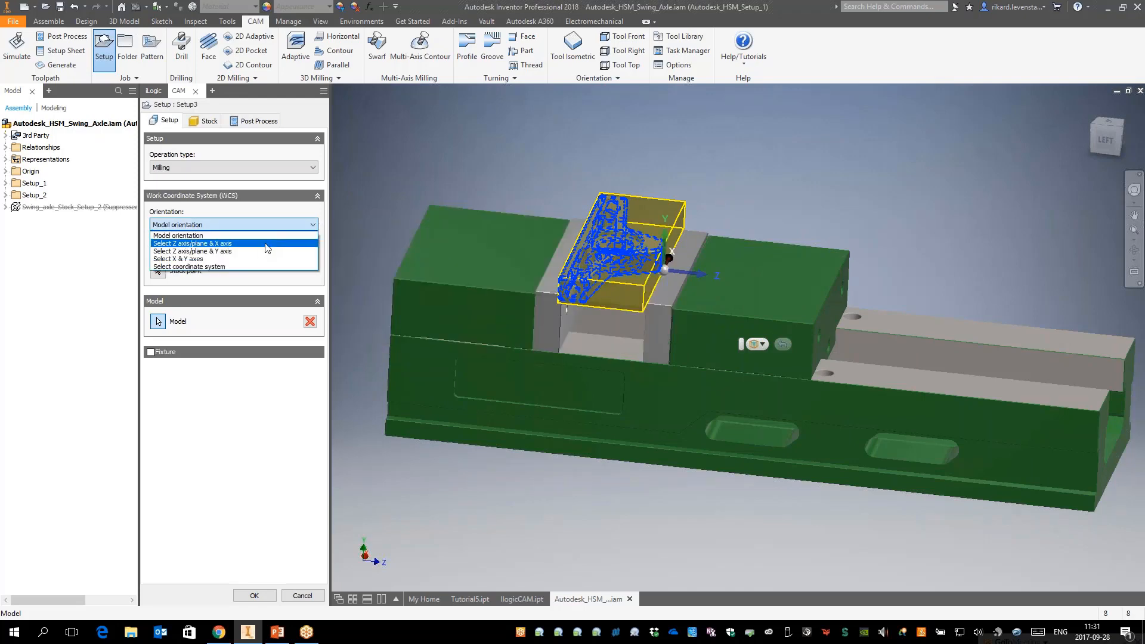
click(267, 243)
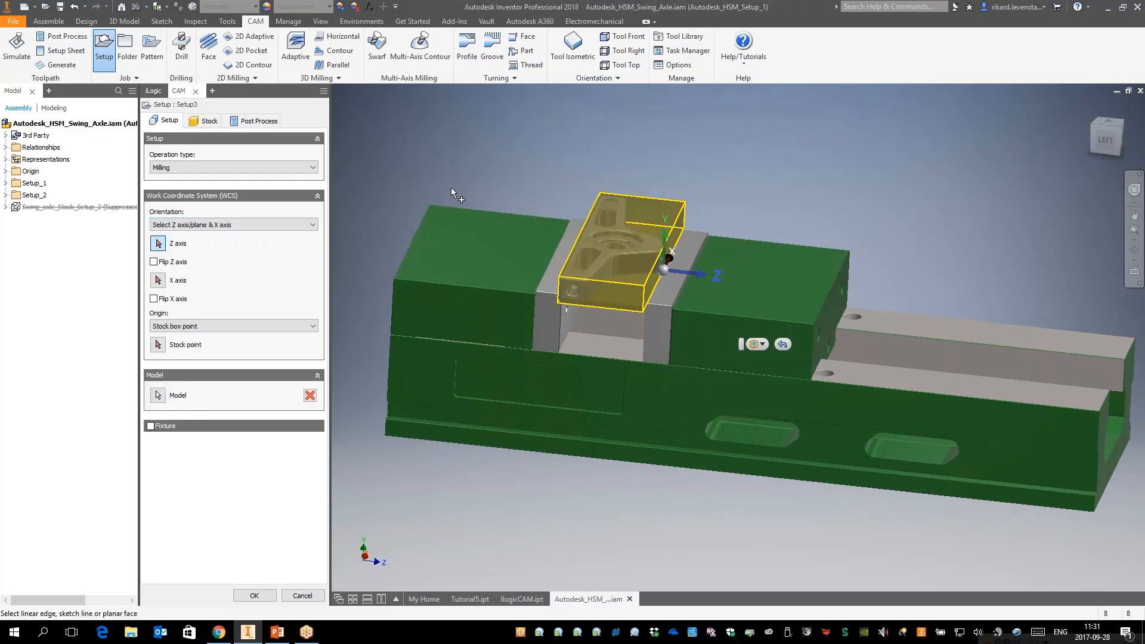
click(459, 237)
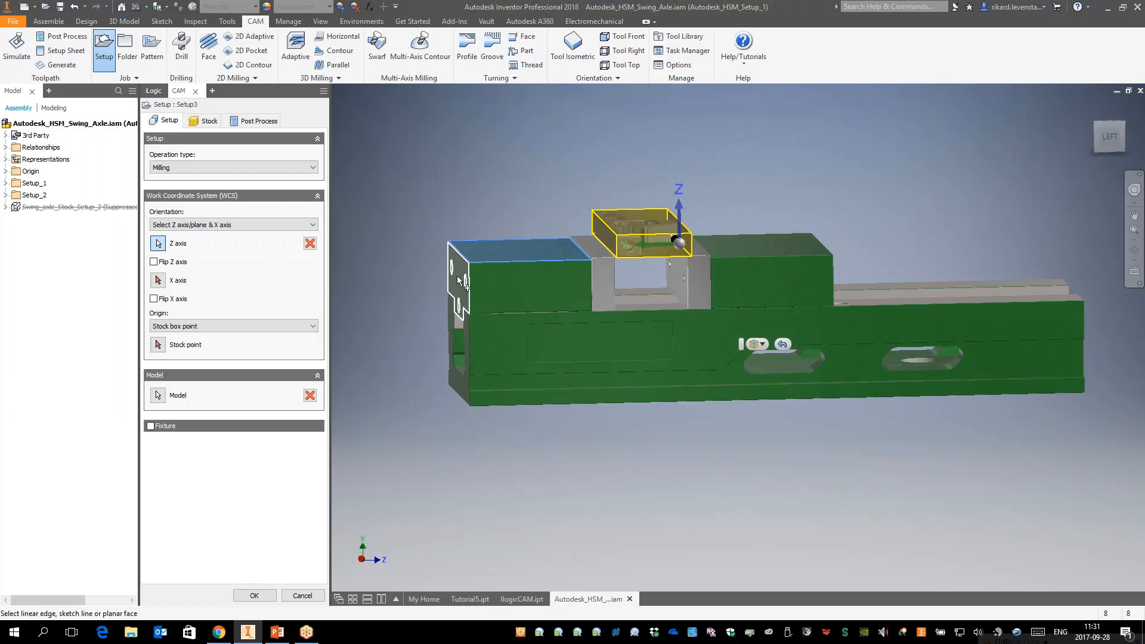
click(457, 275)
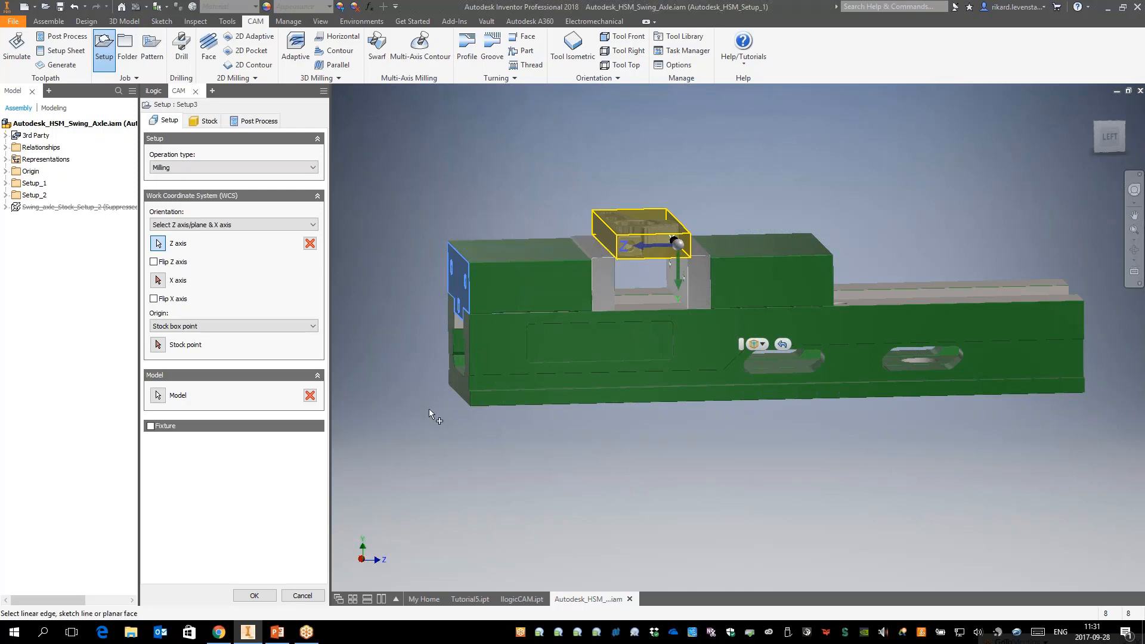
click(517, 248)
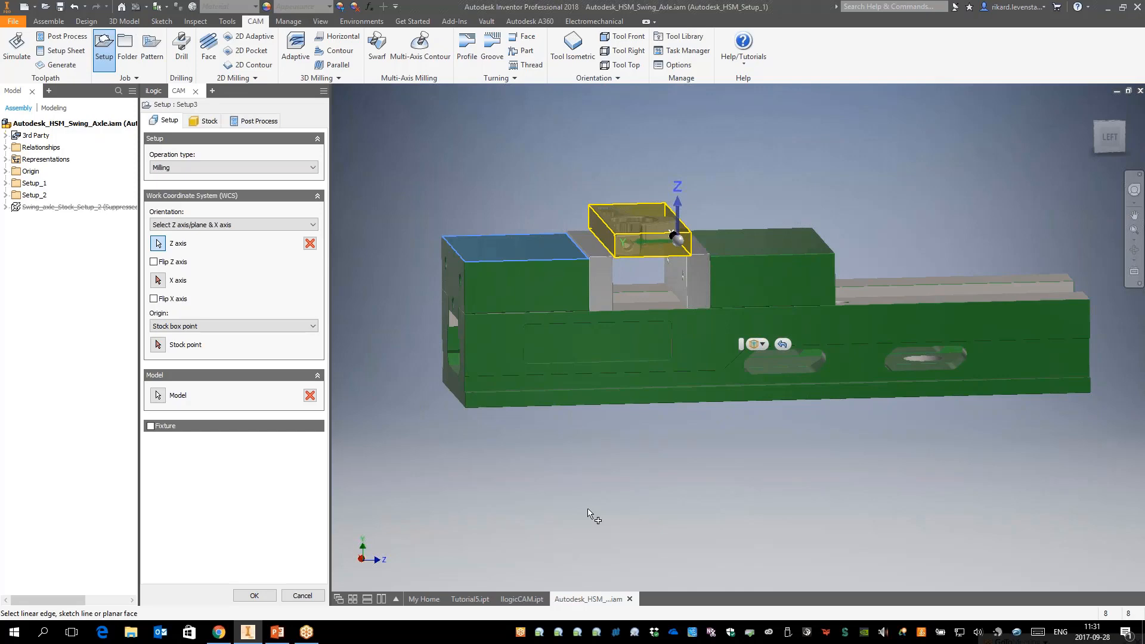
Set the WCS origin to Model box point at the centre of the swing axle bounding box's top face
shift+middle_drag(589, 513, 461, 463)
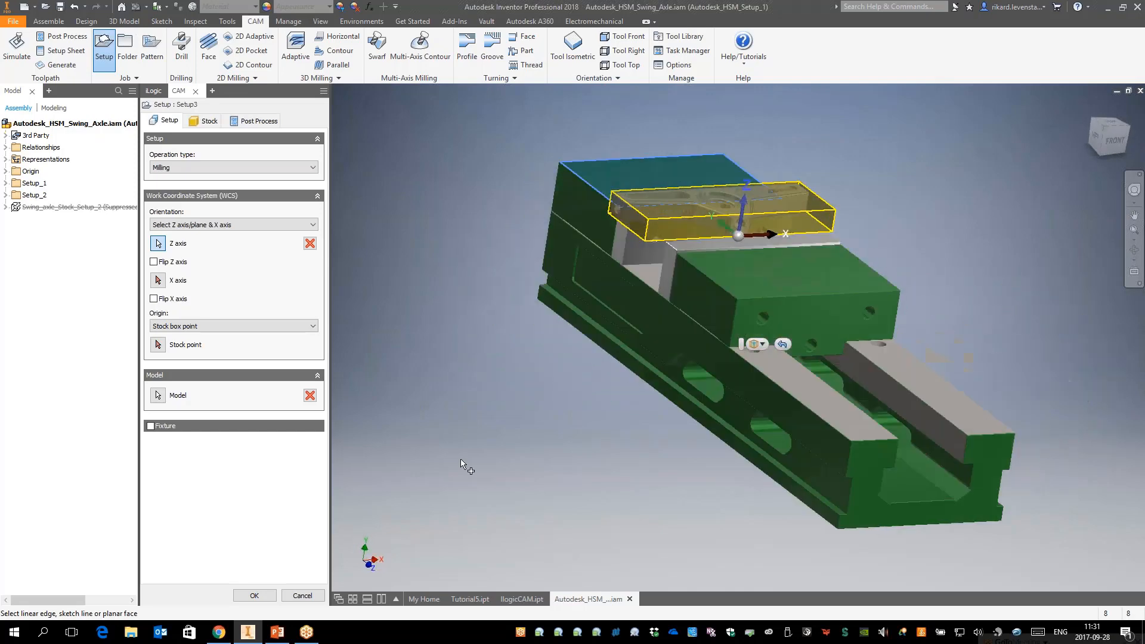
click(255, 328)
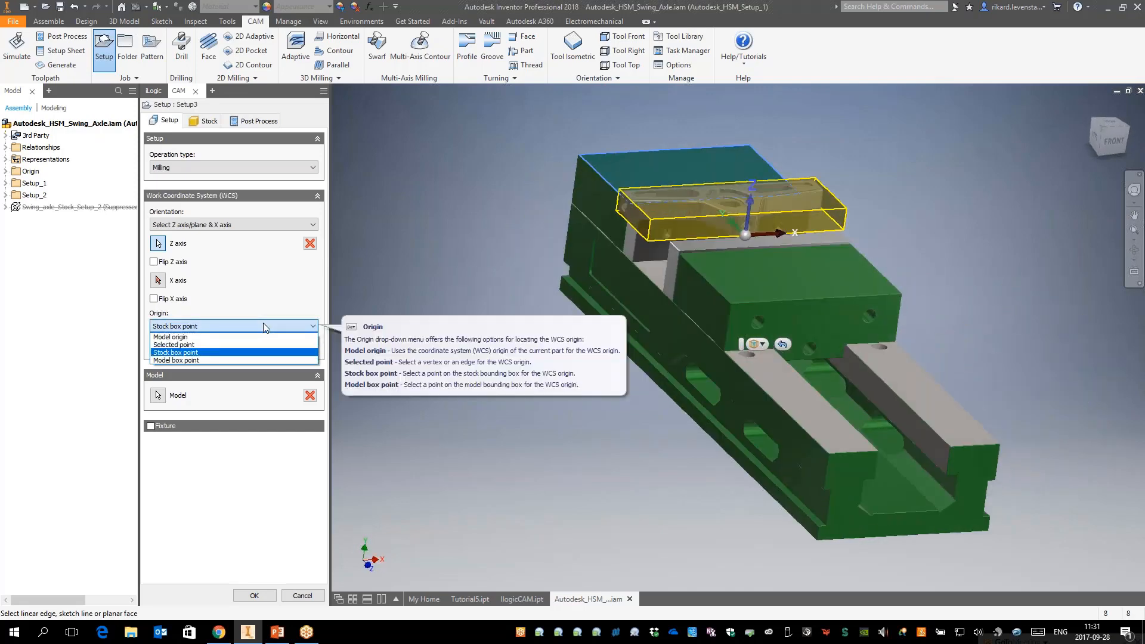
click(240, 360)
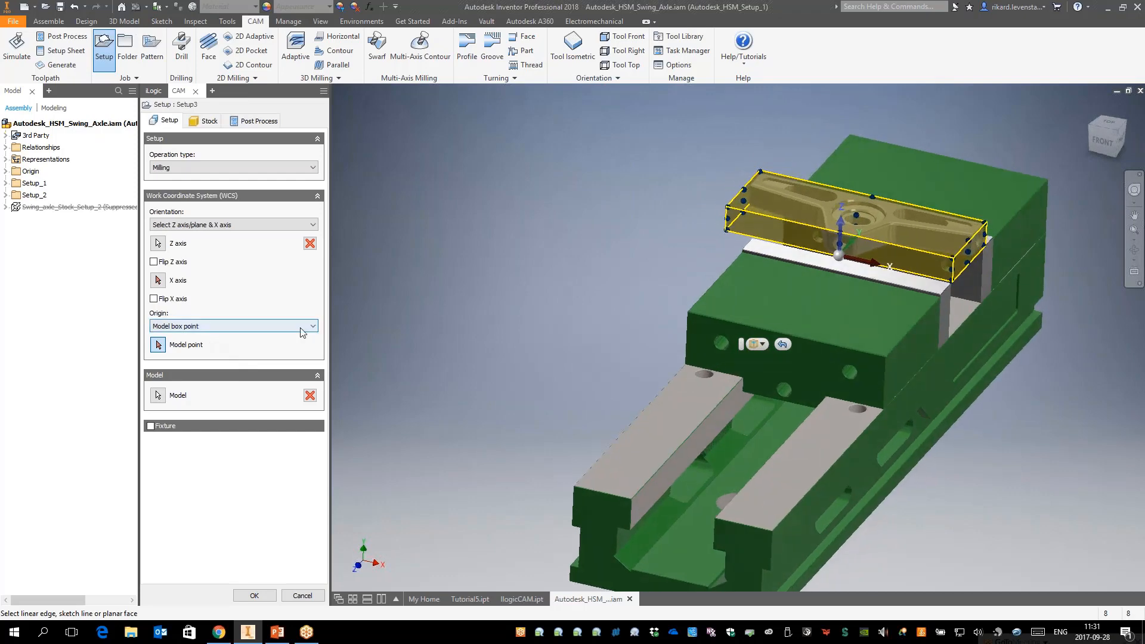
click(844, 216)
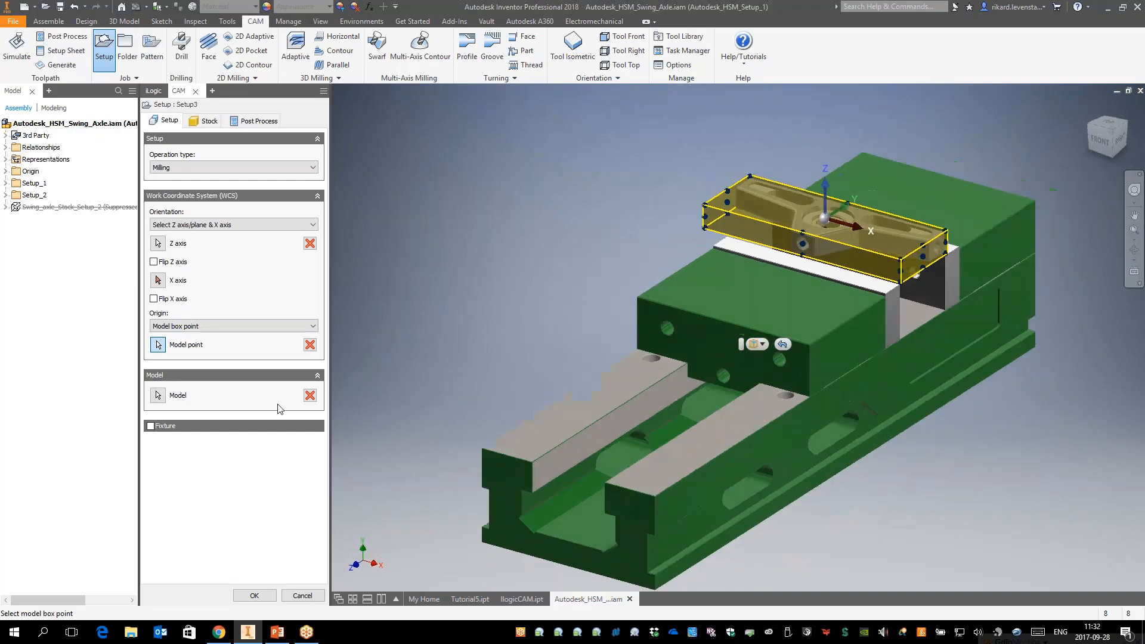
Enable the fixture option and select the jaw plates, both green vise jaws and the vise base as the fixture
click(150, 426)
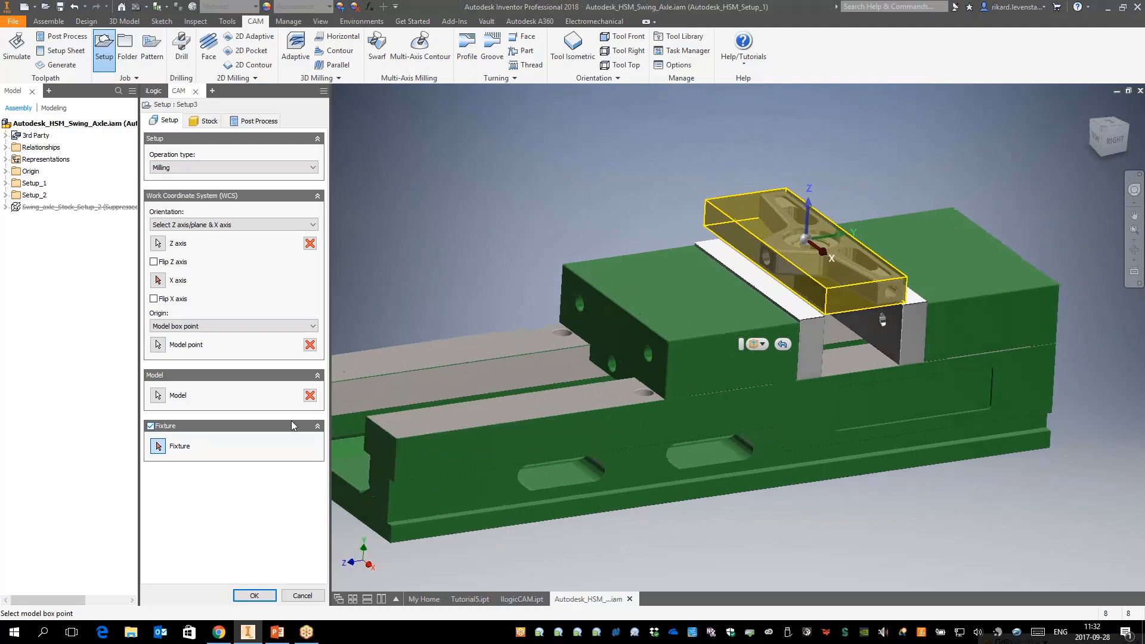
click(821, 335)
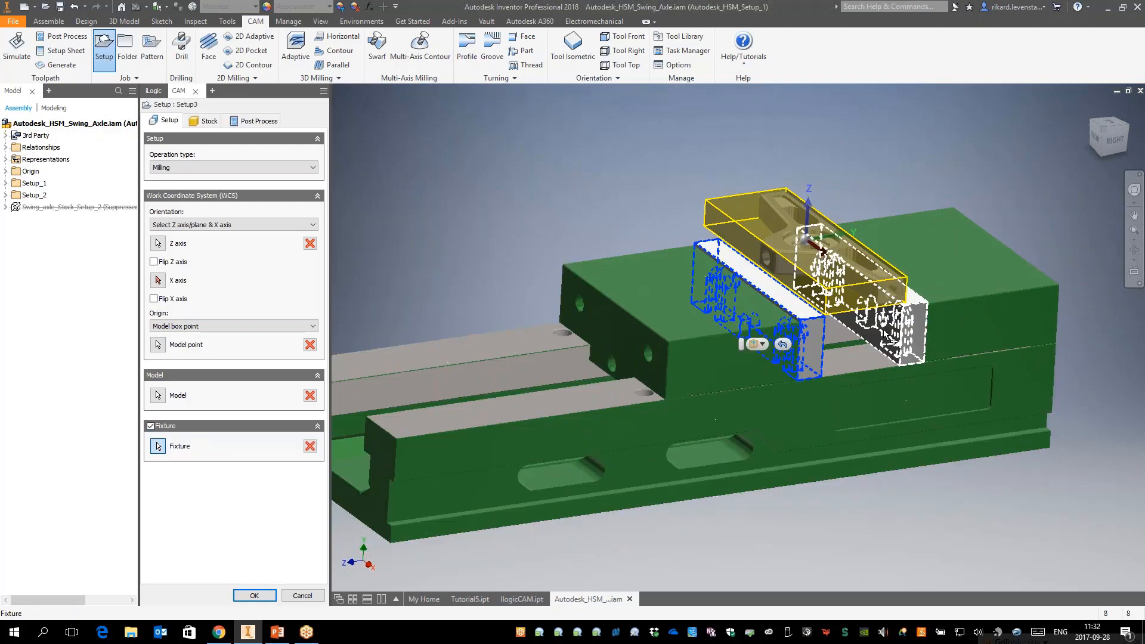
click(888, 335)
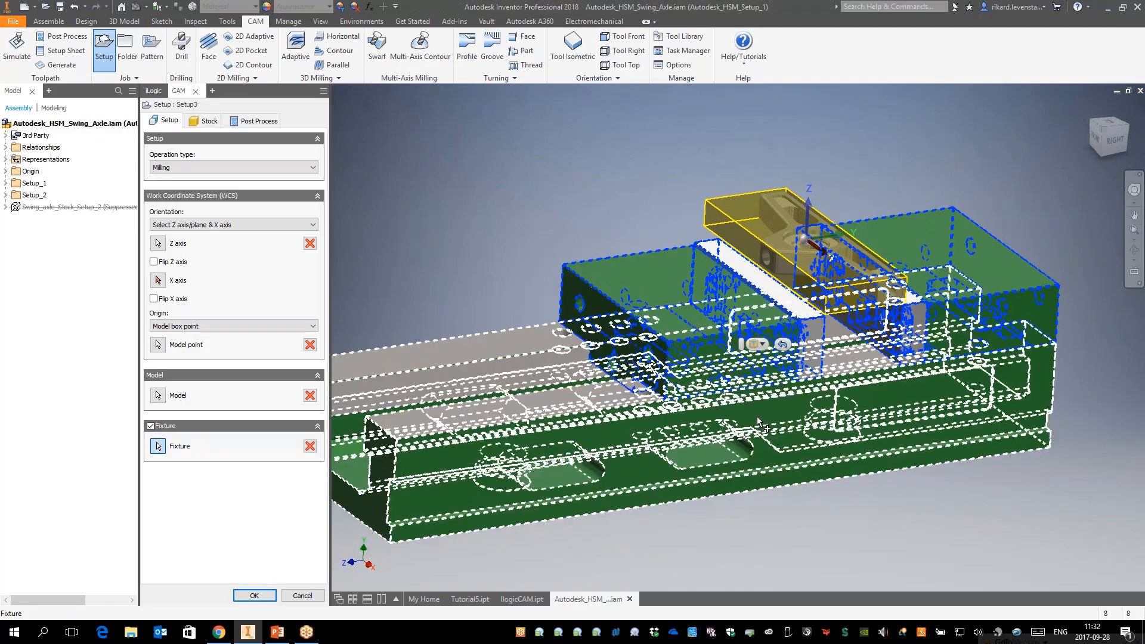
click(739, 349)
scroll(940, 540, up, 1)
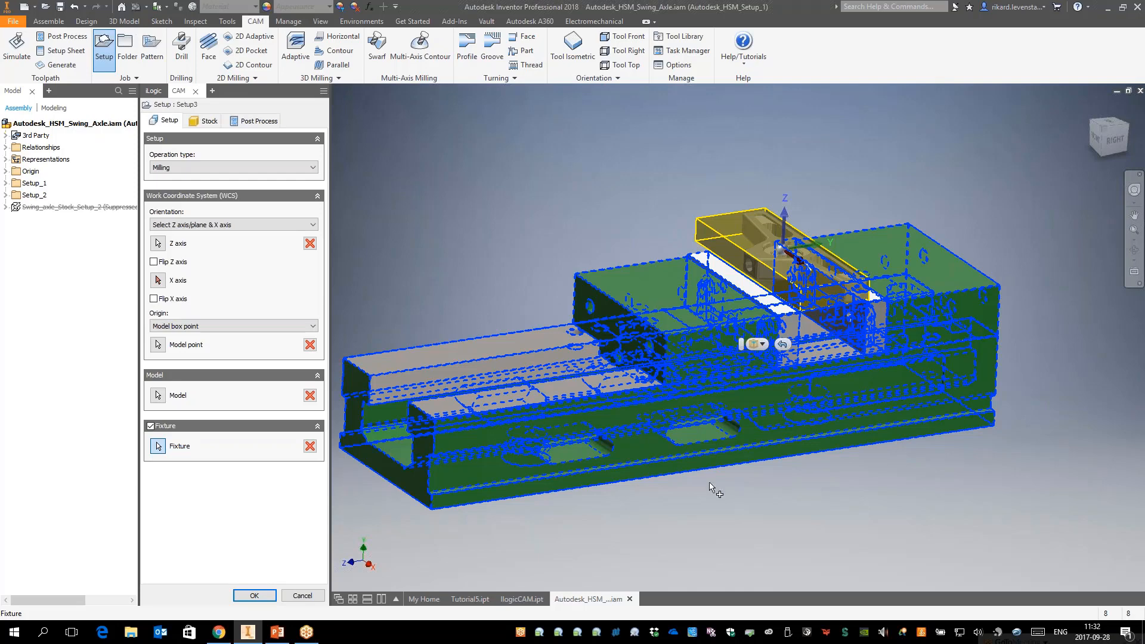
Set the bottom offset of the relative size box stock to 1 mm
click(203, 121)
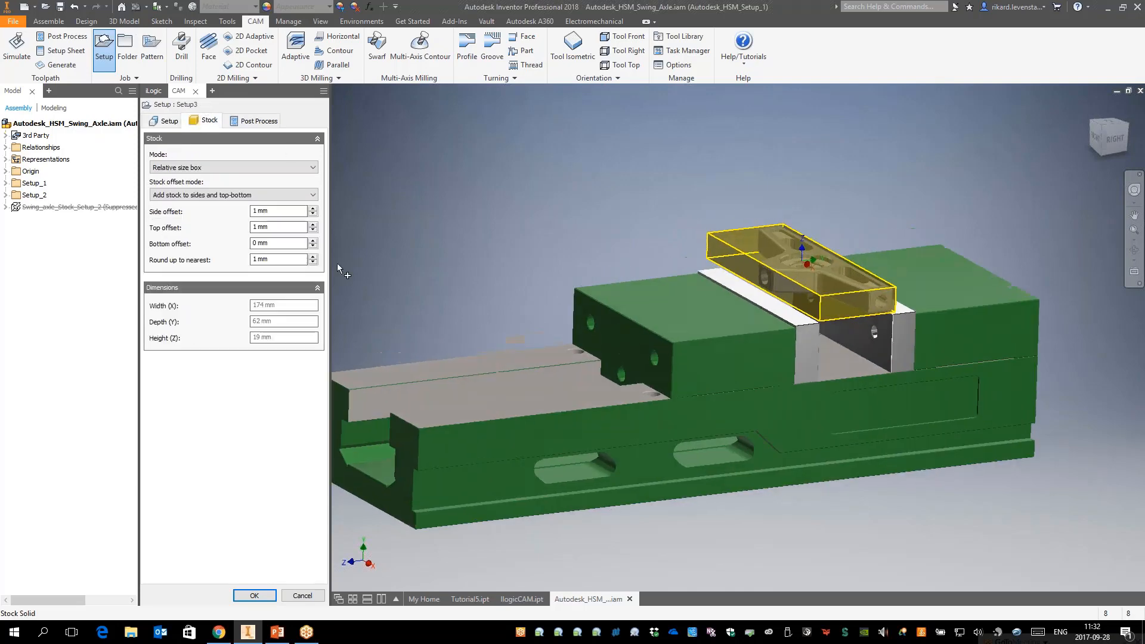
click(313, 240)
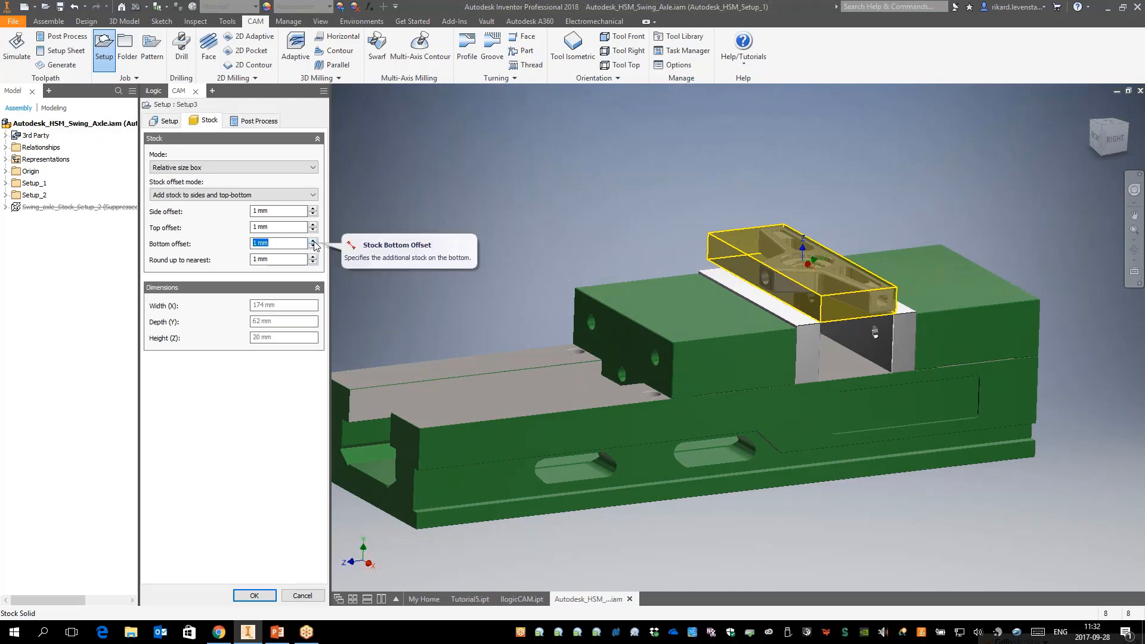
Set the bottom offset of the relative size box stock to 15 mm and accept the new setup
click(313, 241)
click(313, 241)
click(313, 240)
click(313, 241)
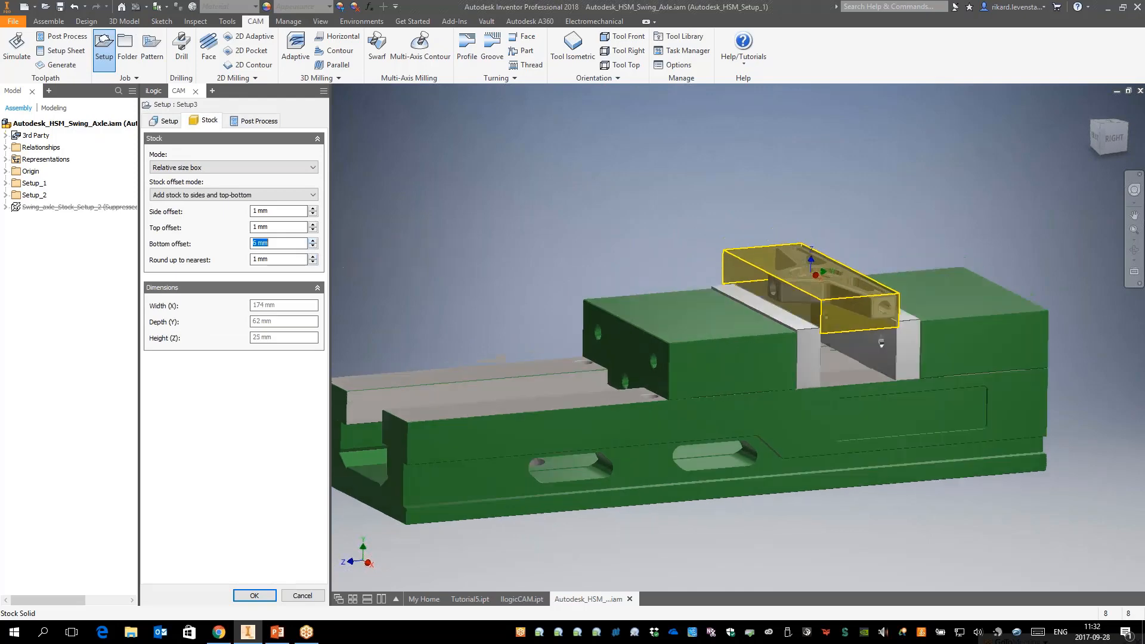
click(313, 241)
click(312, 241)
click(312, 241)
click(313, 241)
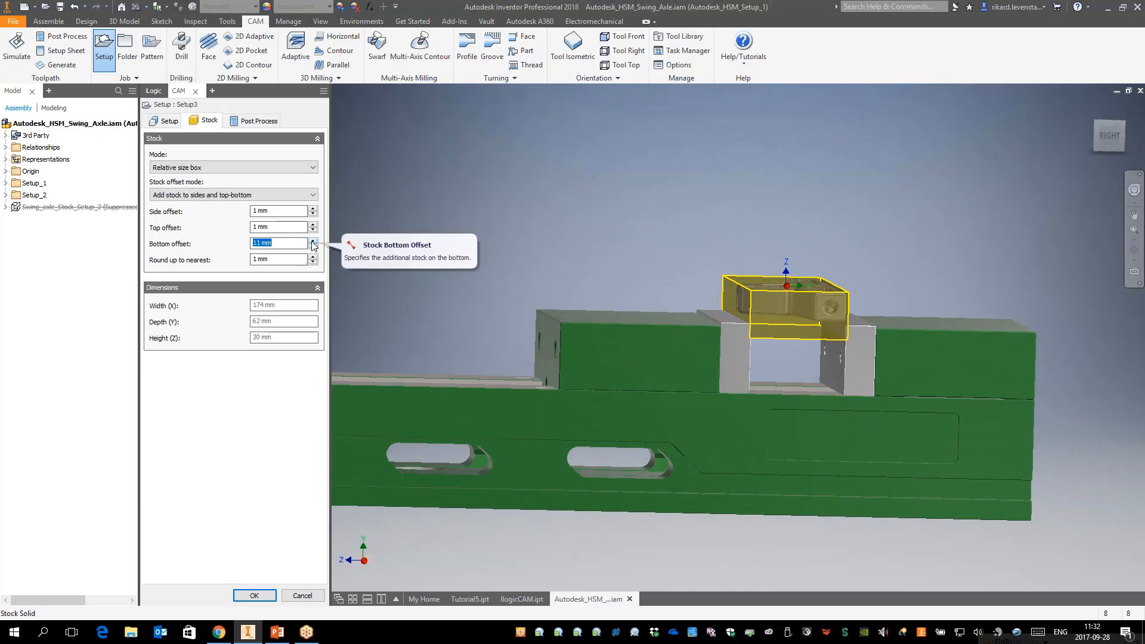
click(312, 241)
click(312, 241)
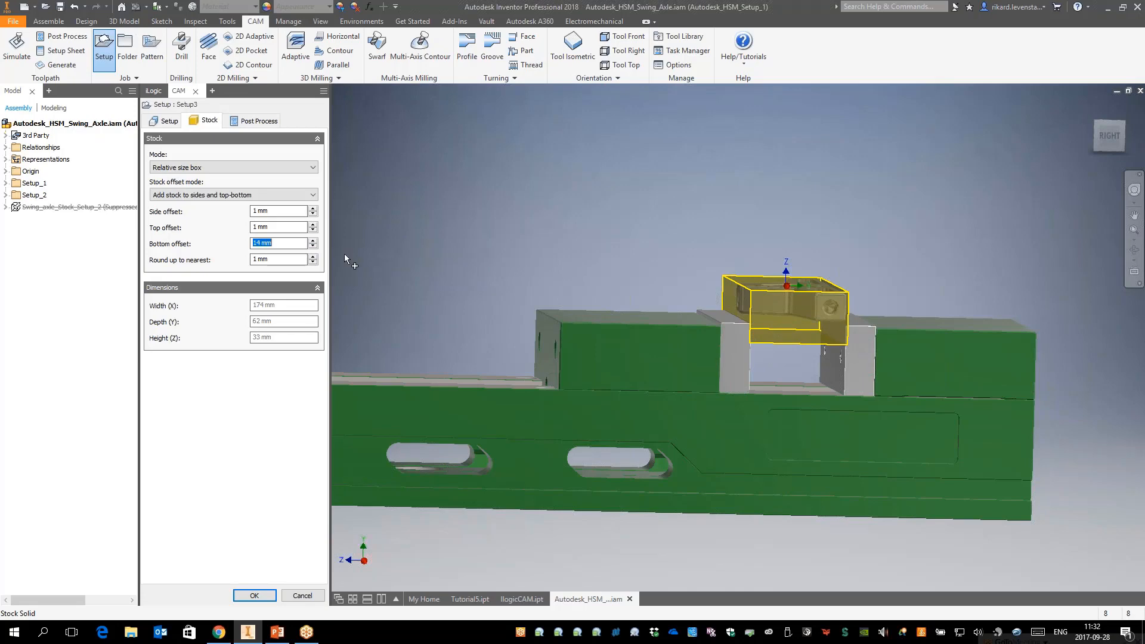
click(313, 241)
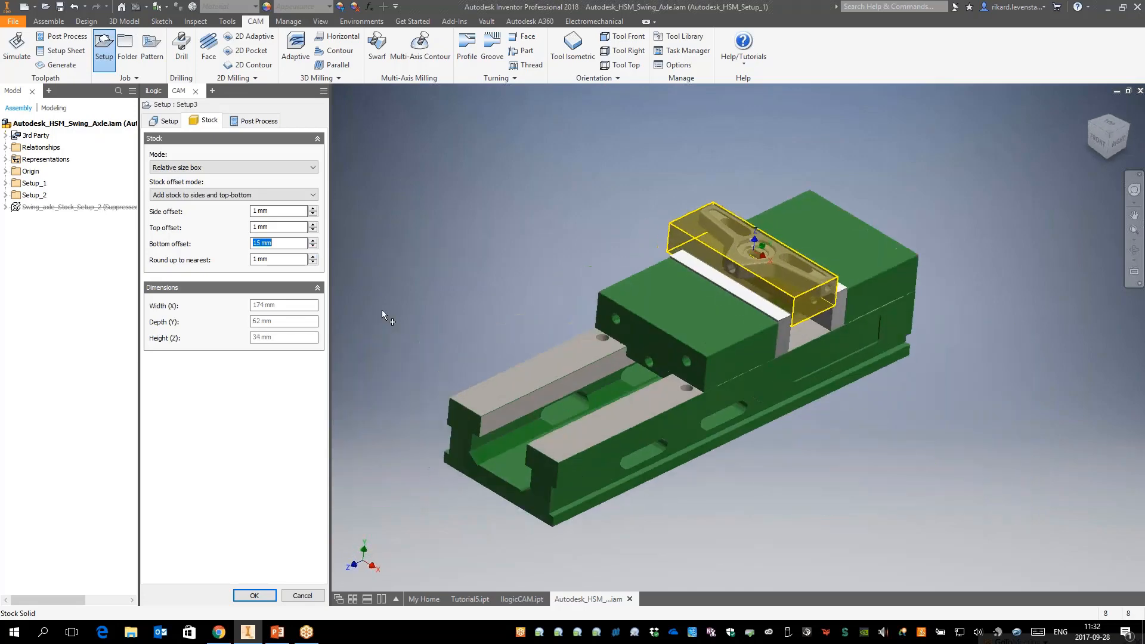
click(258, 596)
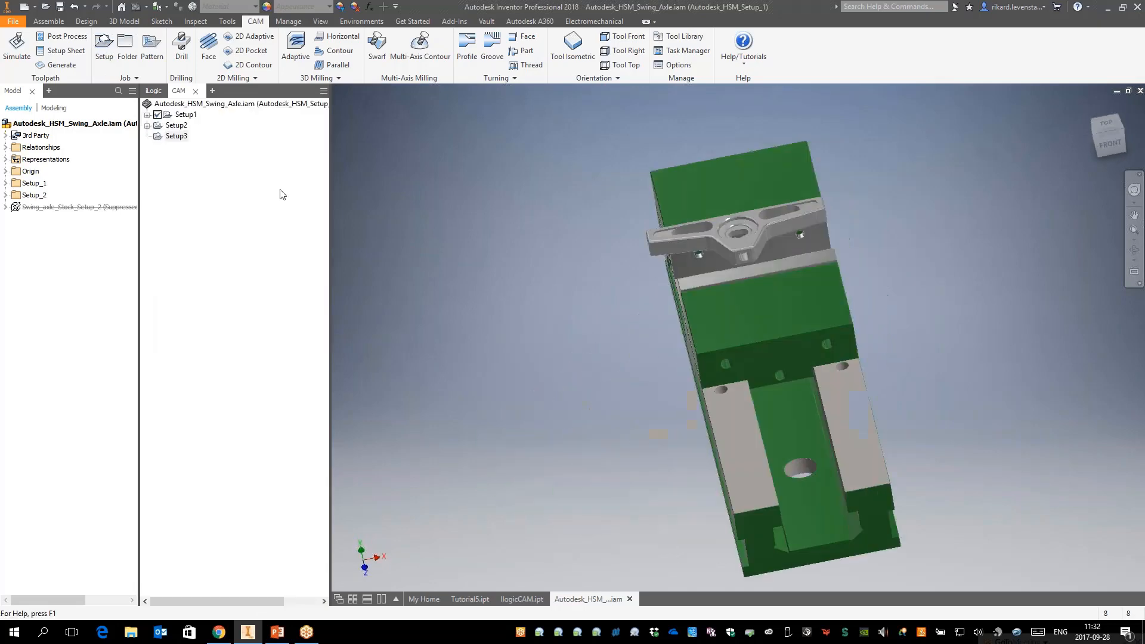
Make Setup3 the default folder for new operations and show the assembly in the home view
right_click(171, 141)
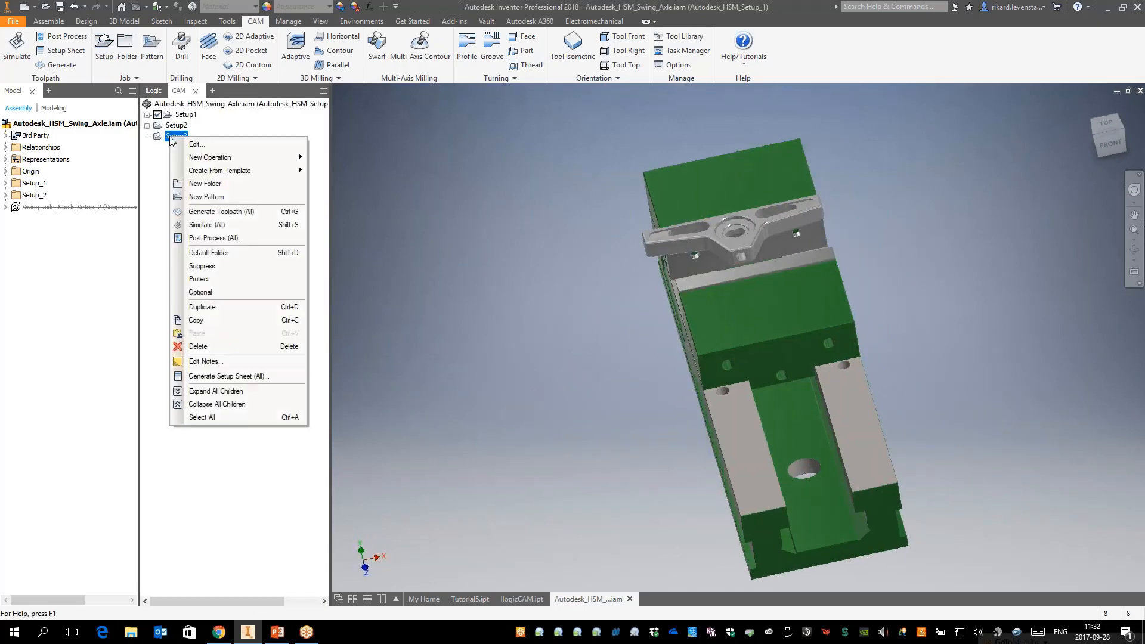
click(208, 252)
click(392, 221)
key(F6)
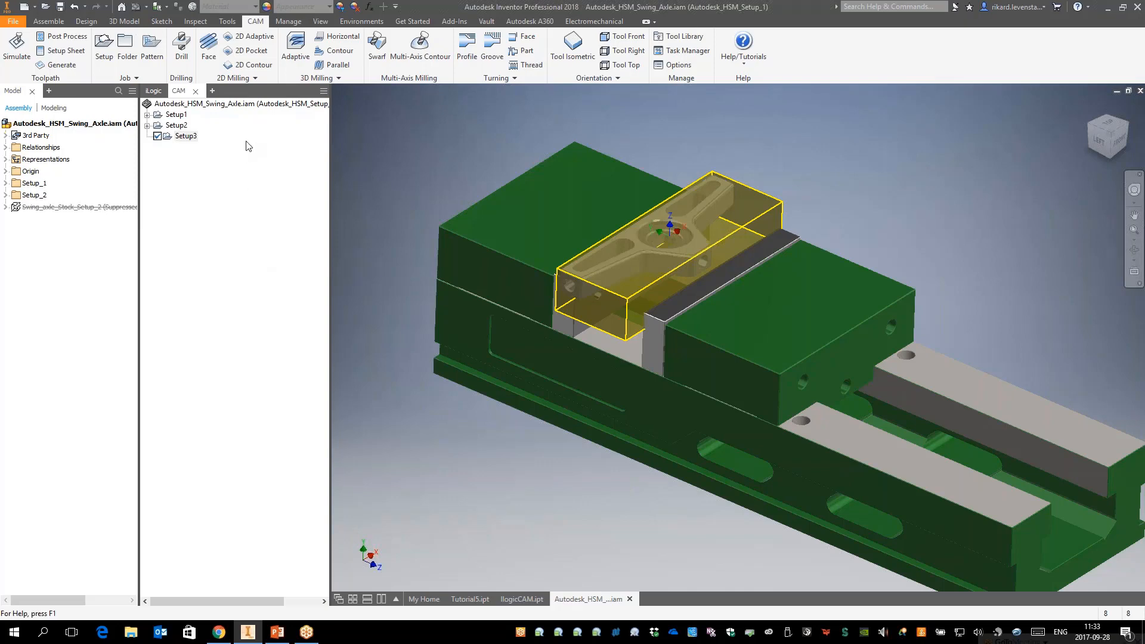
Start a Face operation and assign it tool #1 - Ø16 mm flat from the SwingAxle library
click(209, 51)
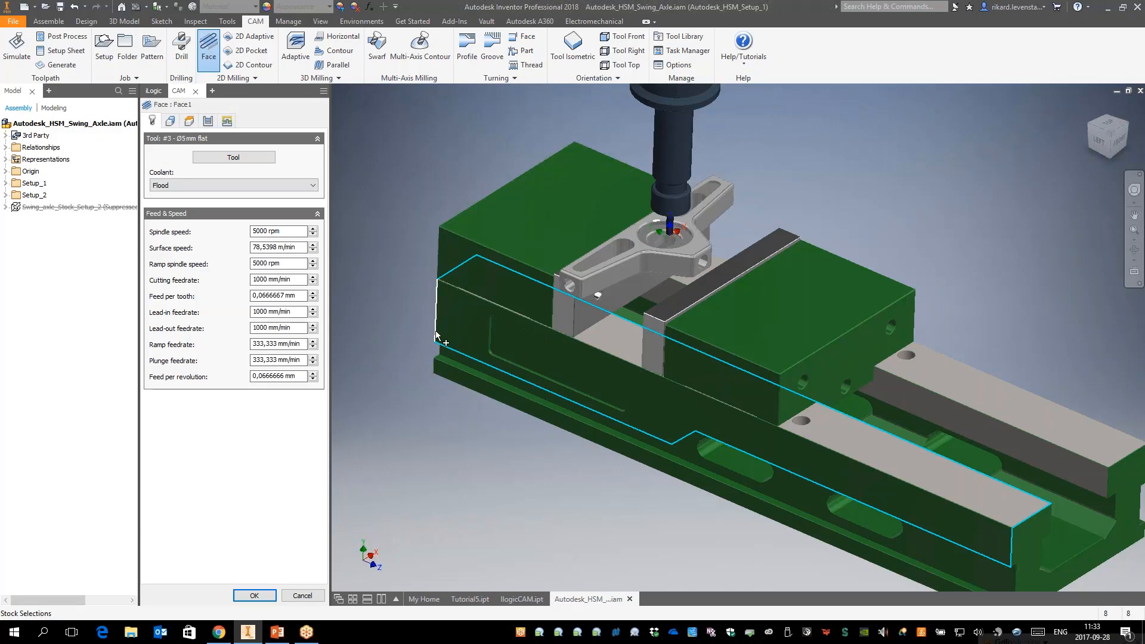
click(241, 159)
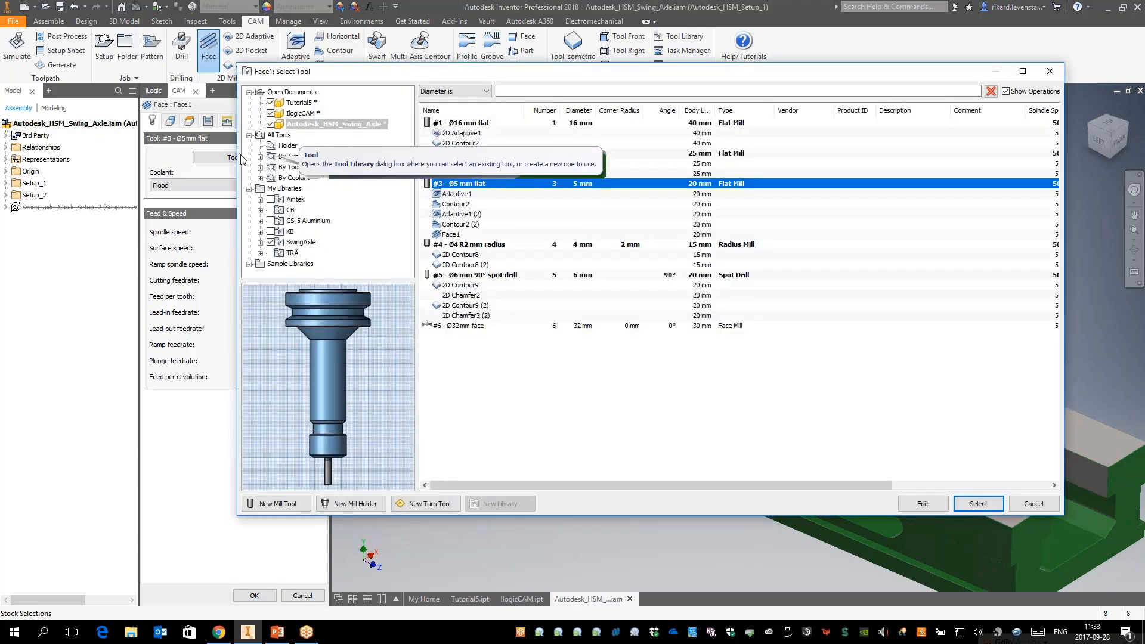
click(298, 242)
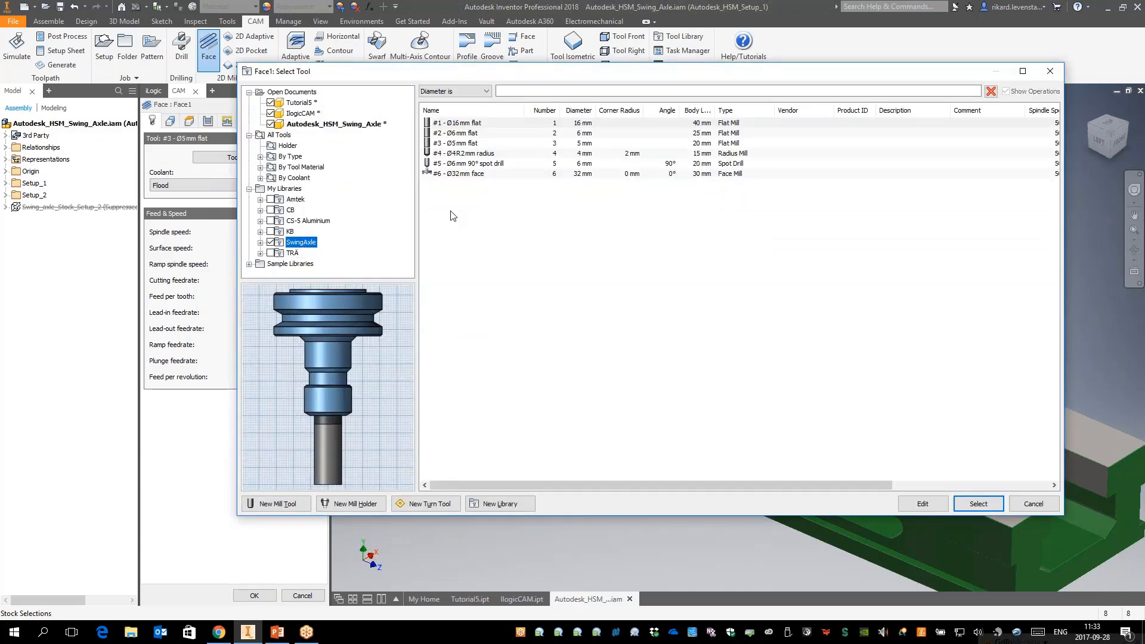
click(461, 124)
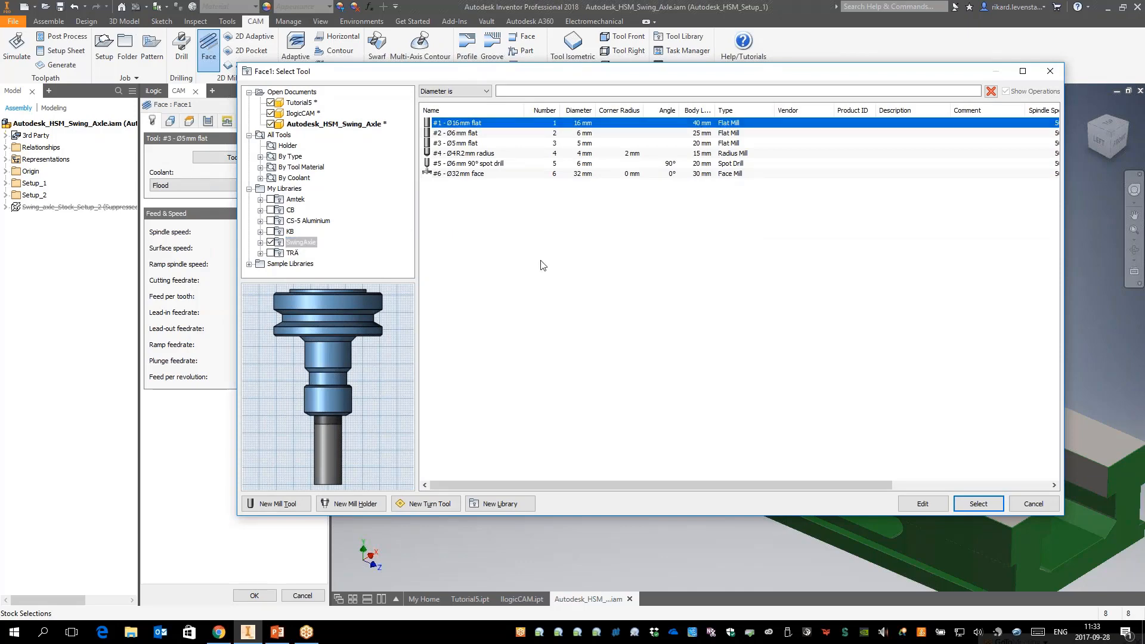
click(453, 177)
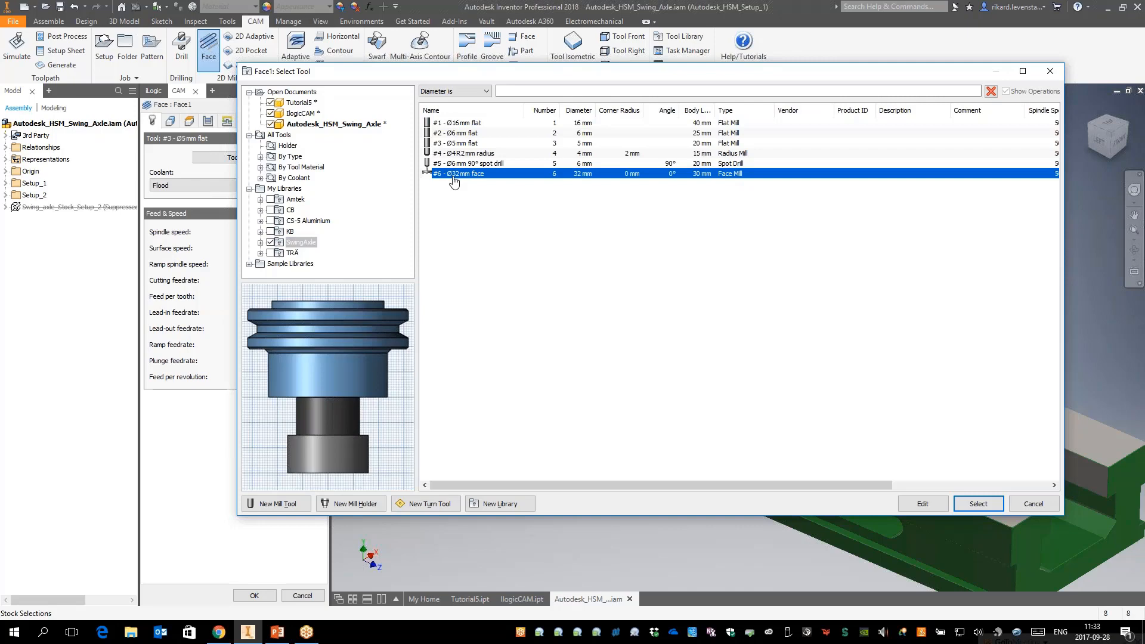
click(467, 124)
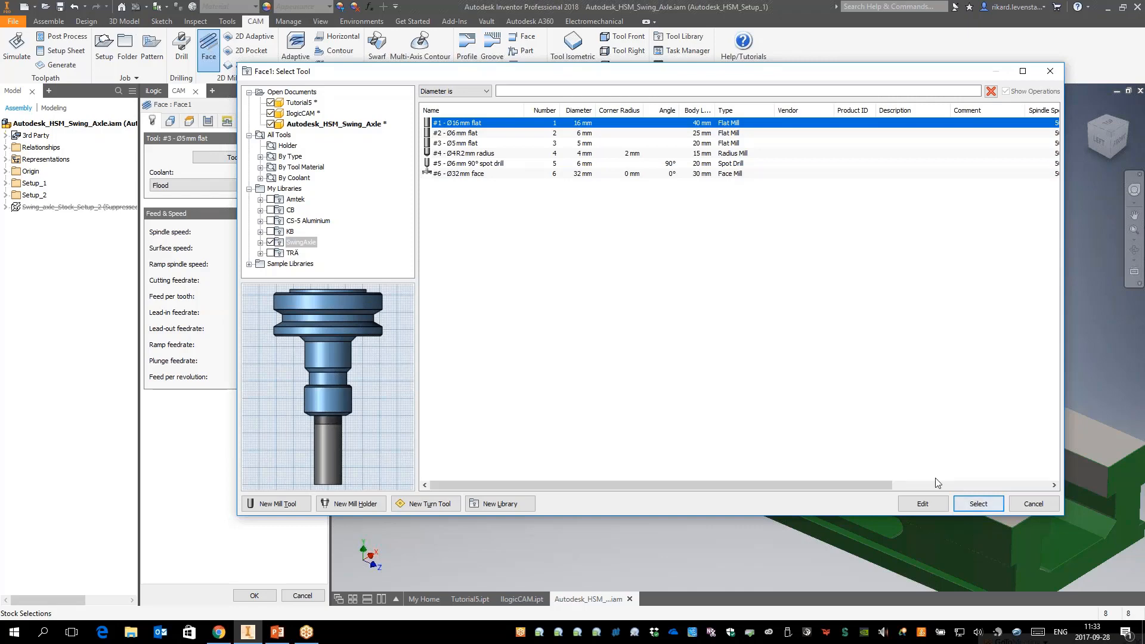
click(1001, 503)
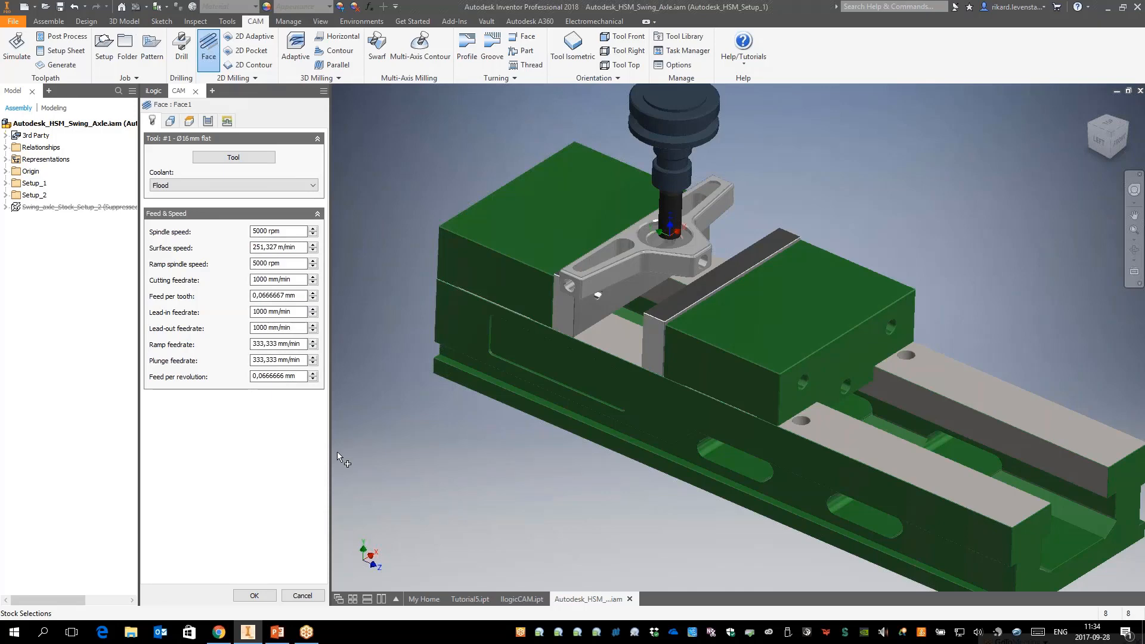
Review the Face operation's geometry, heights, passes and linking settings, then accept the defaults to generate the toolpath
click(189, 121)
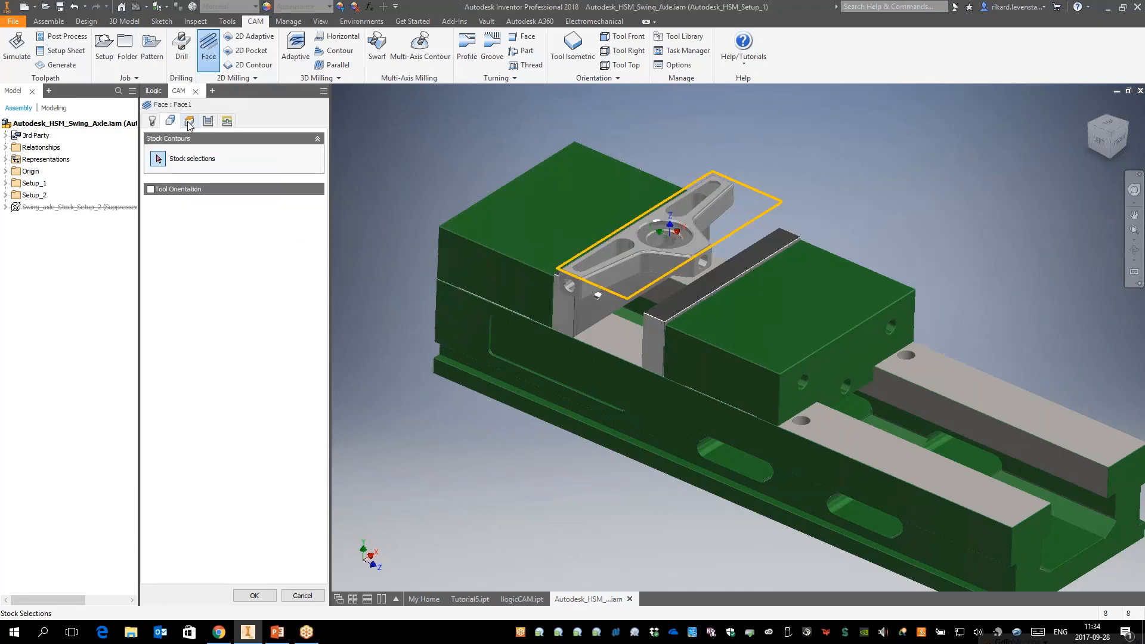
click(207, 121)
click(226, 121)
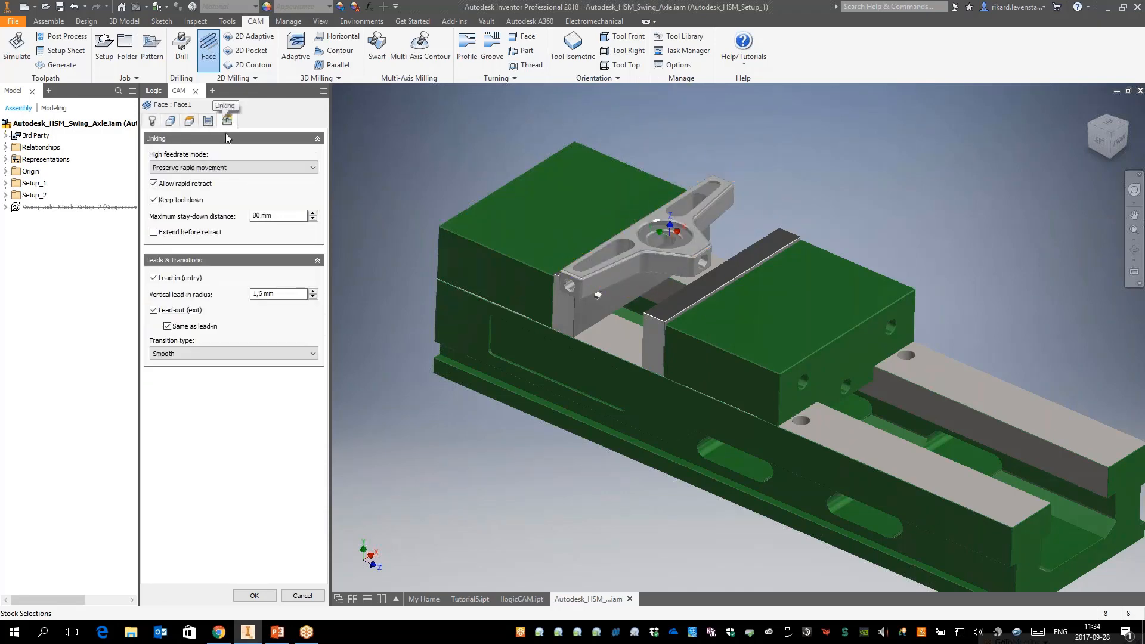
click(256, 596)
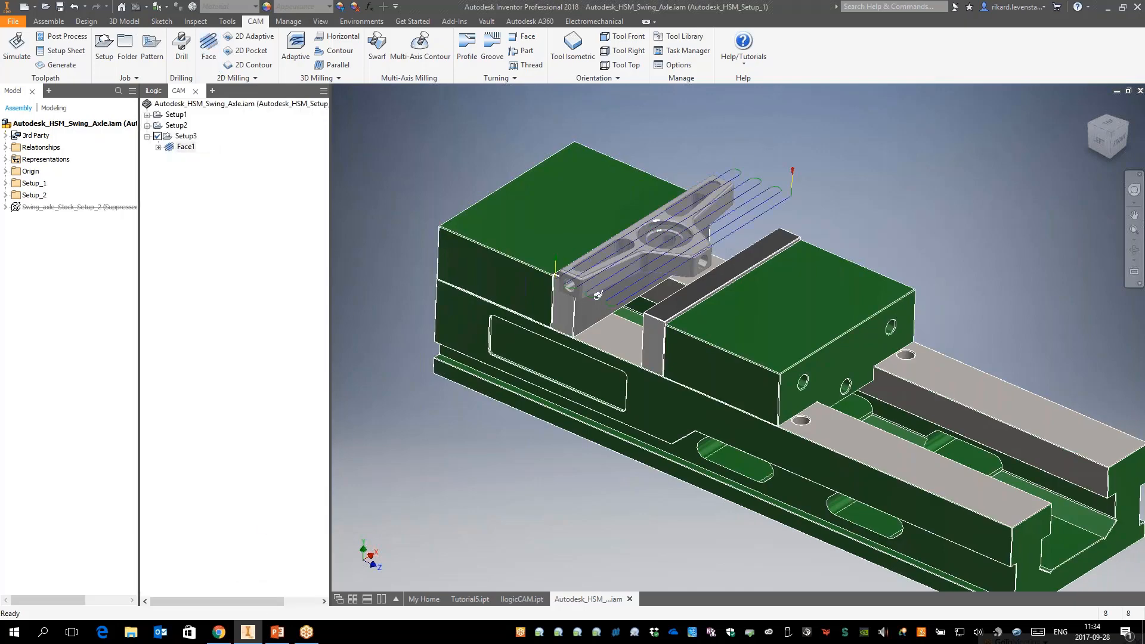
Examine the facing toolpath over the swing axle and run its simulation with the stock shown
scroll(727, 348, up, 2)
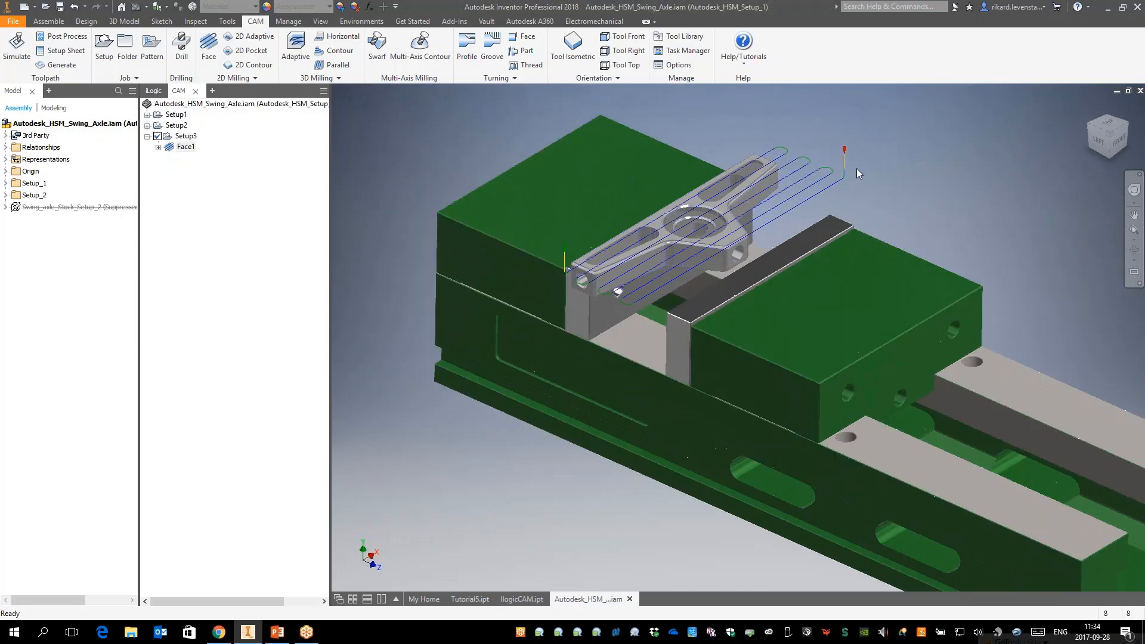
scroll(853, 176, up, 1)
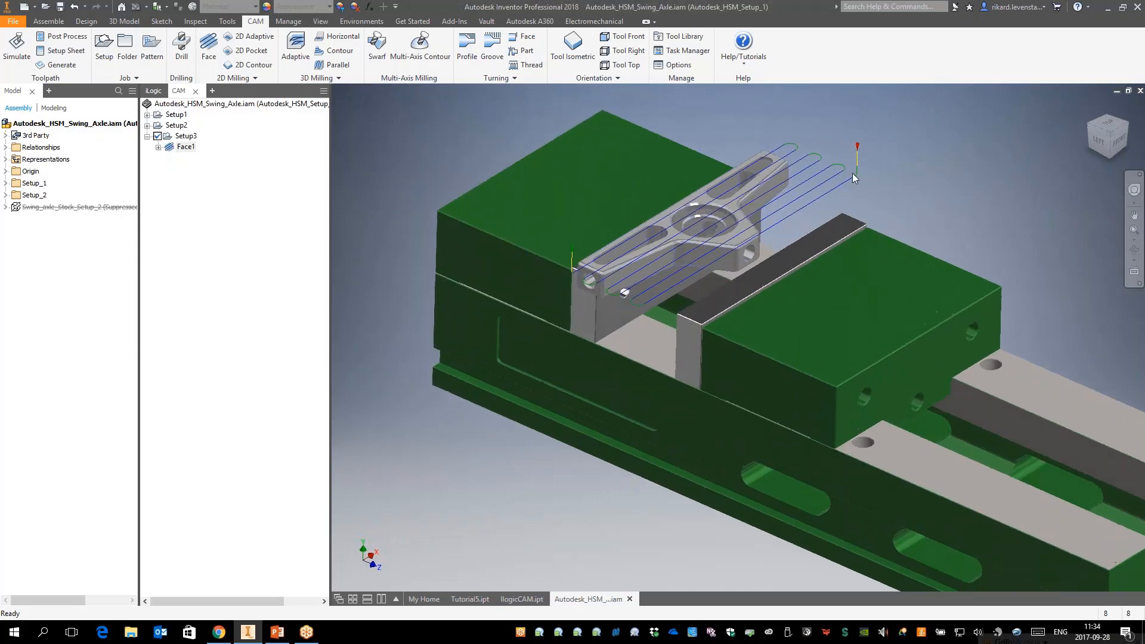
scroll(870, 206, up, 2)
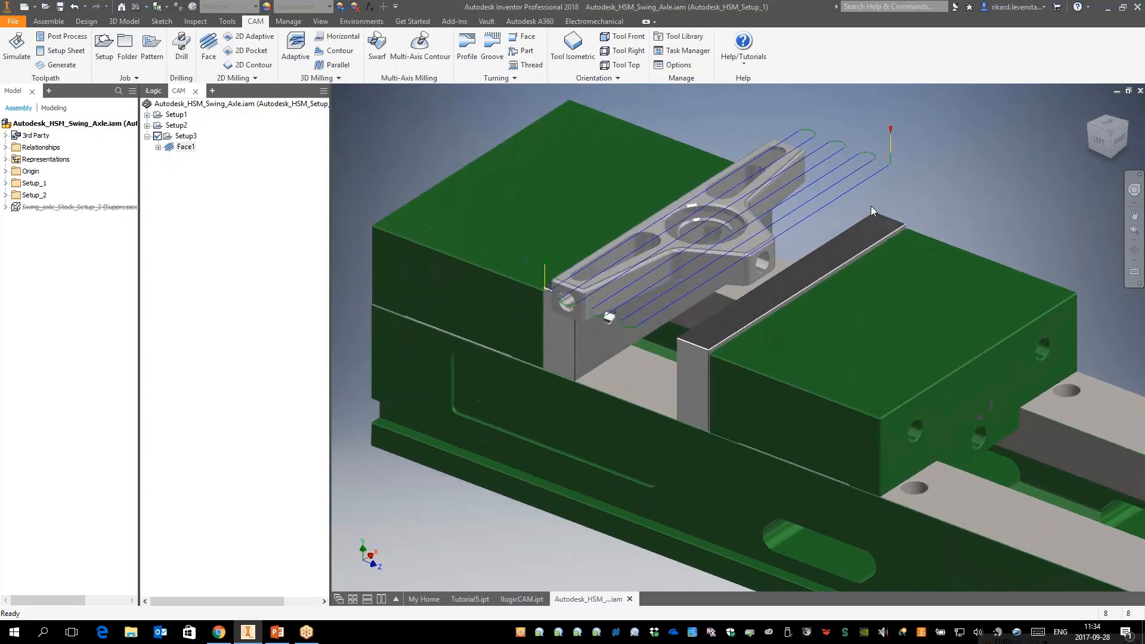
scroll(870, 210, up, 2)
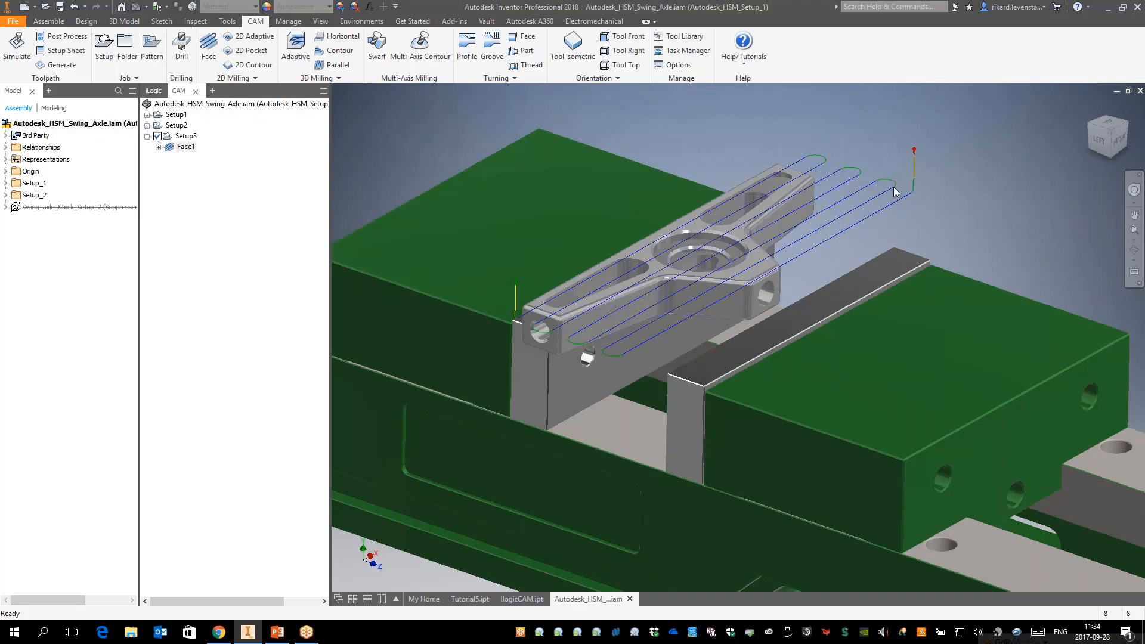
shift+middle_drag(894, 191, 859, 182)
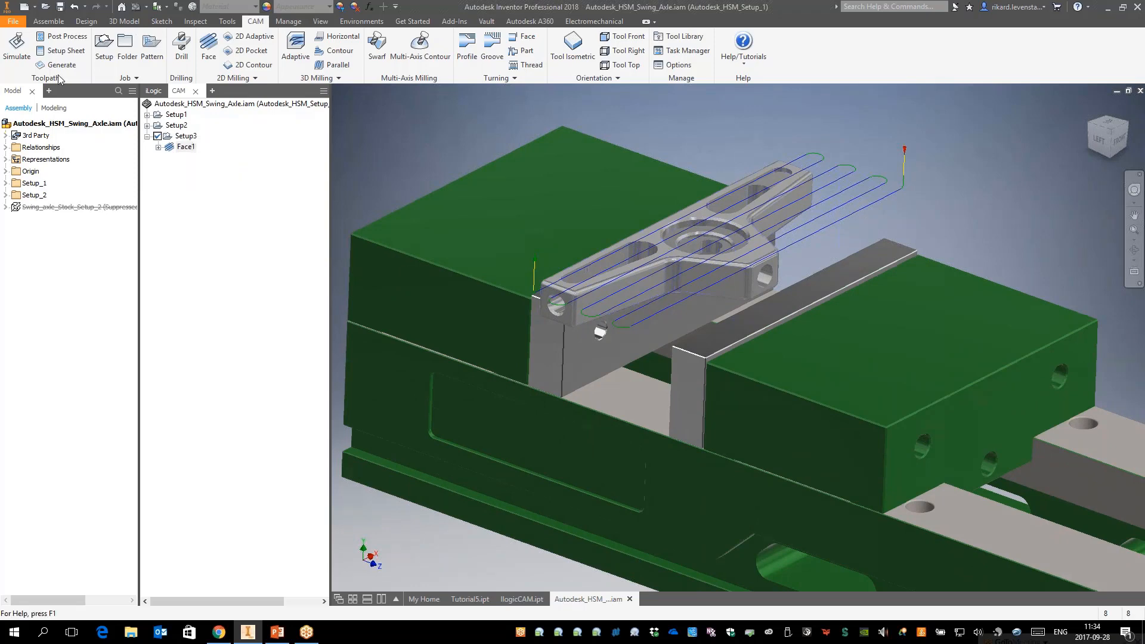
click(23, 53)
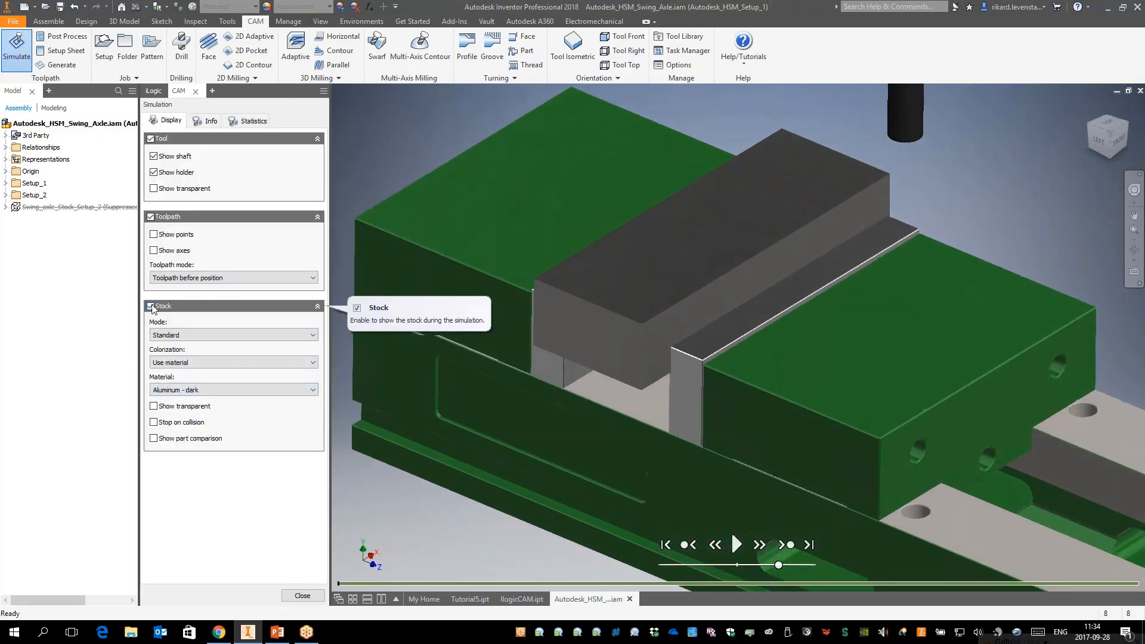
click(735, 545)
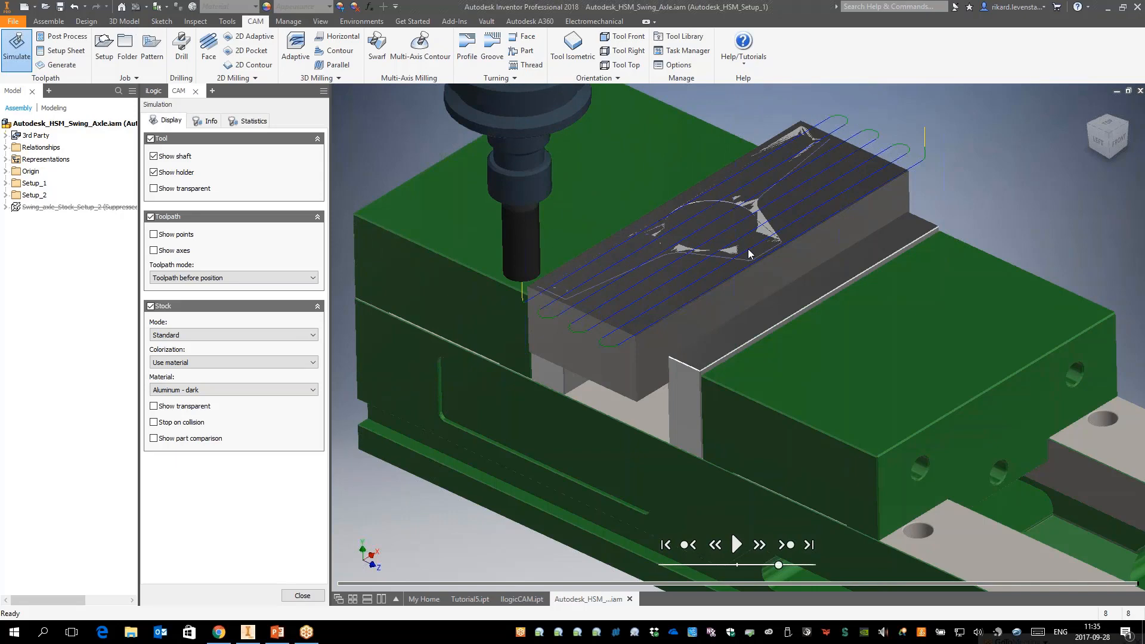
Check the simulation's machining statistics and its position, operation and verification info, then close the simulation
click(261, 124)
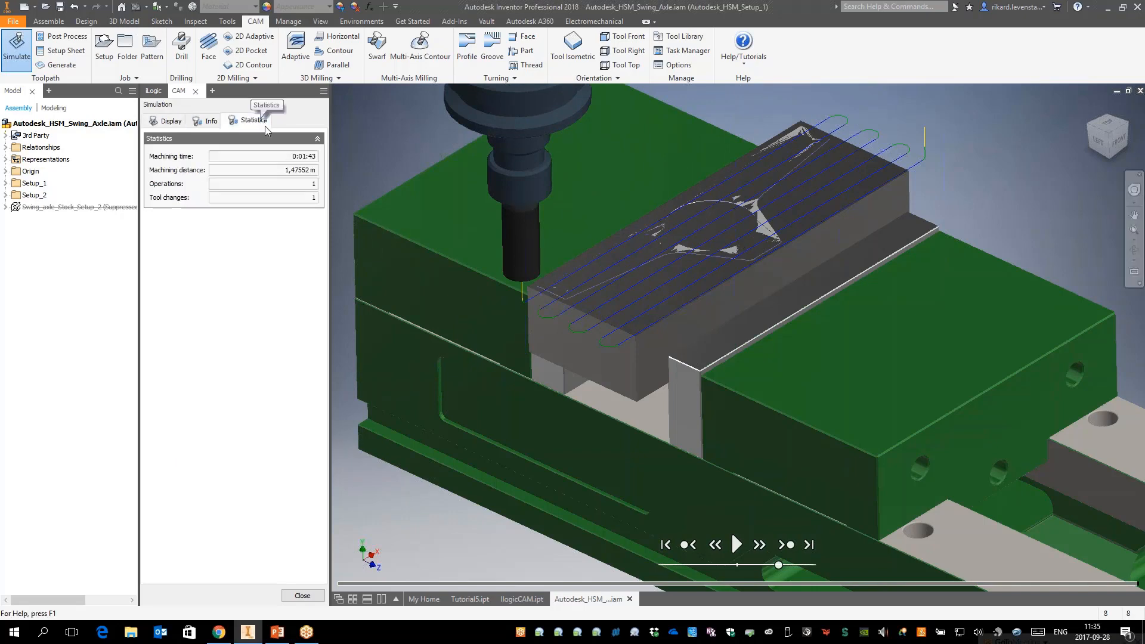
mouse_move(285, 156)
click(209, 120)
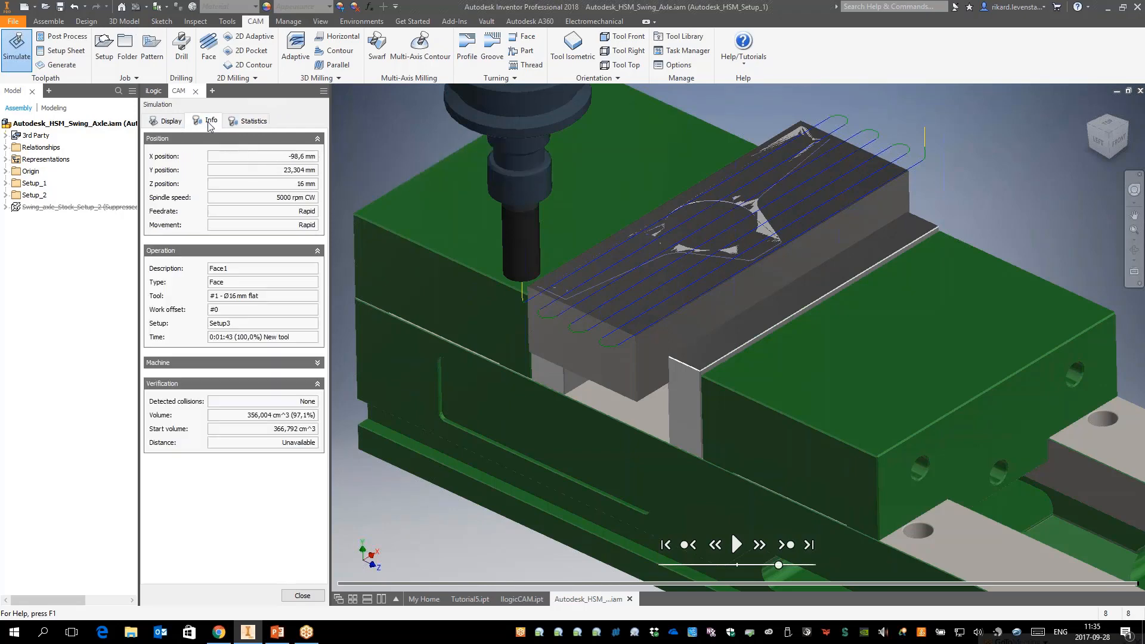
click(169, 120)
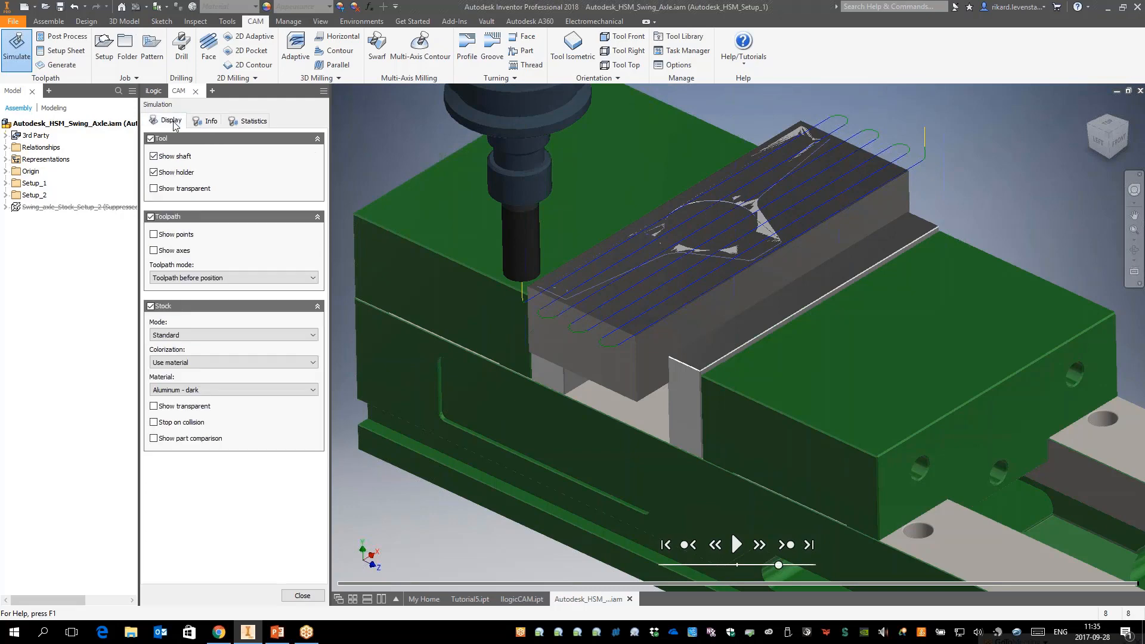
click(302, 595)
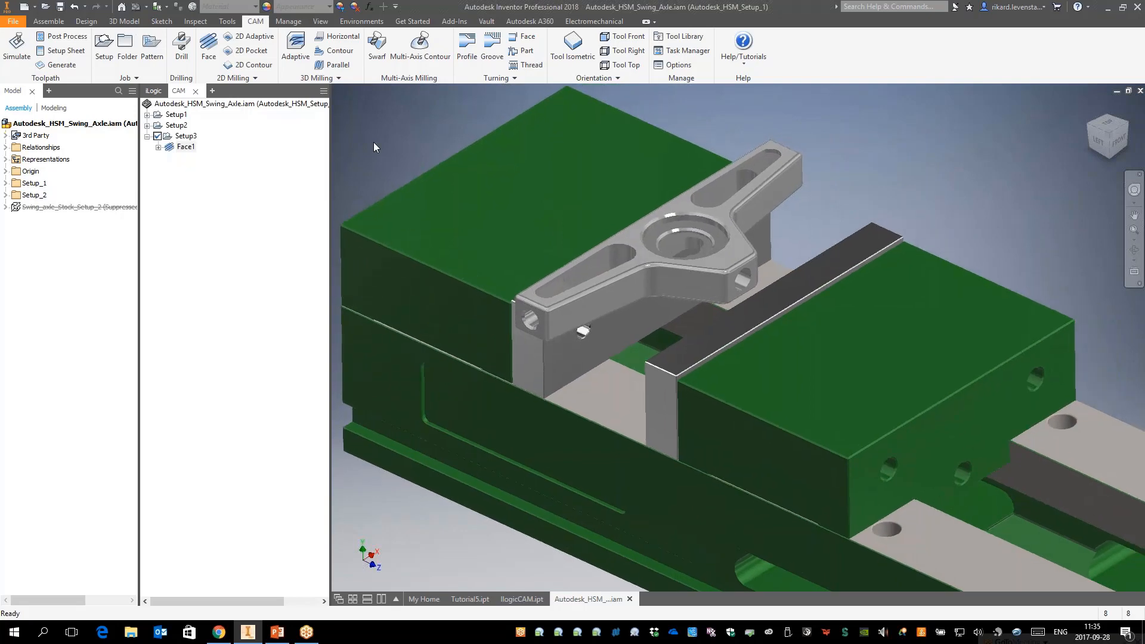
Reopen the Face operation's passes settings and inspect the expression behind the stepover, leaving it unedited
click(186, 147)
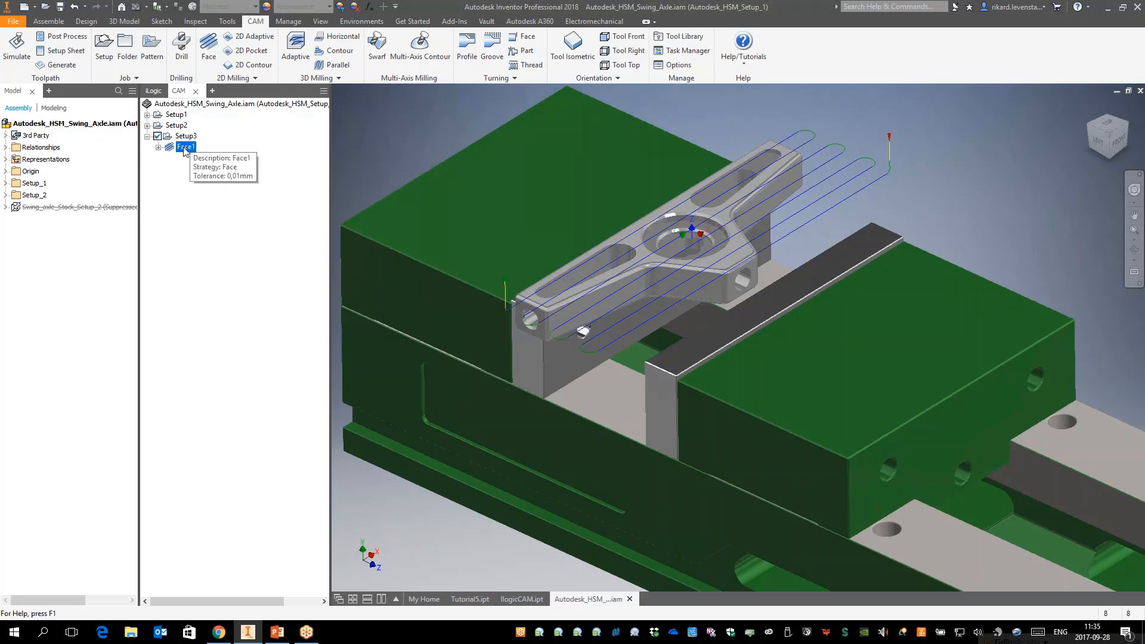
right_click(185, 152)
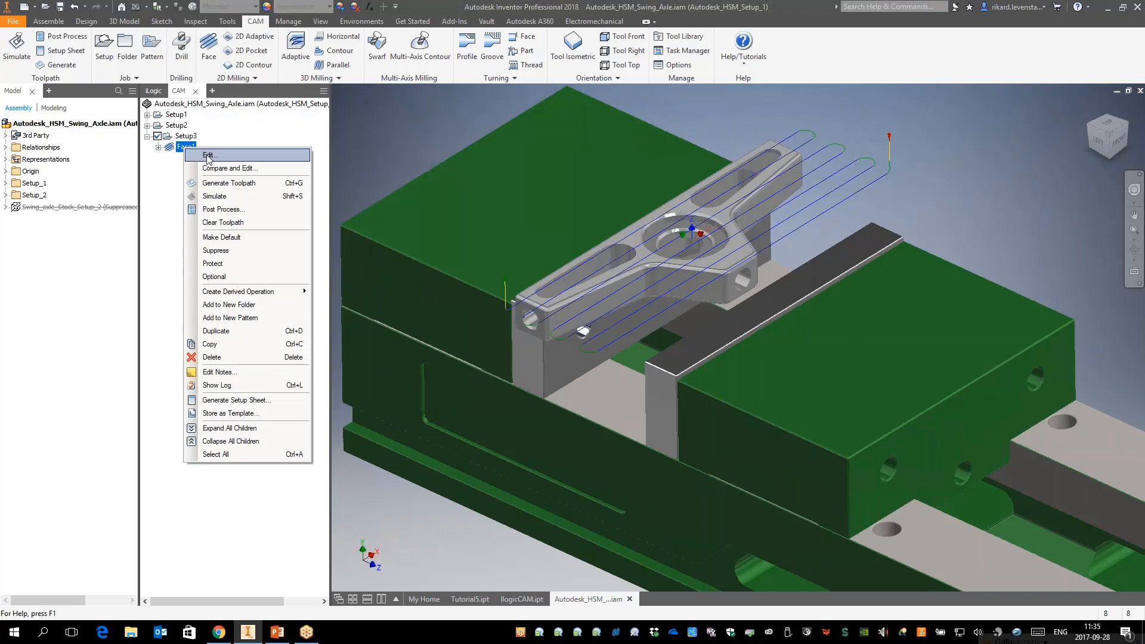
click(207, 157)
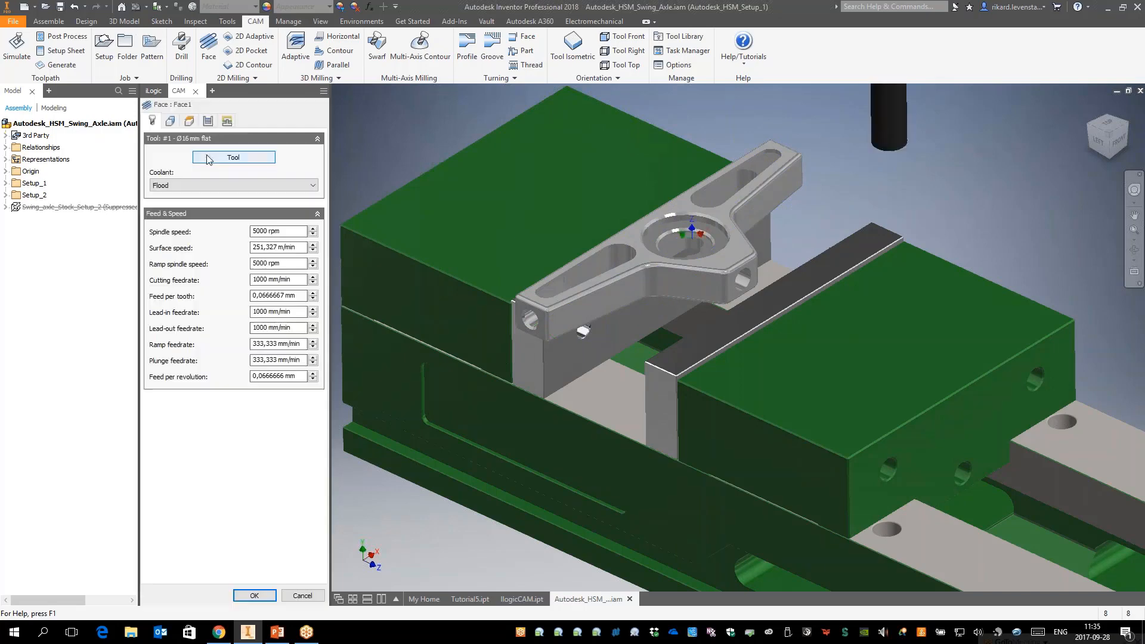
click(208, 122)
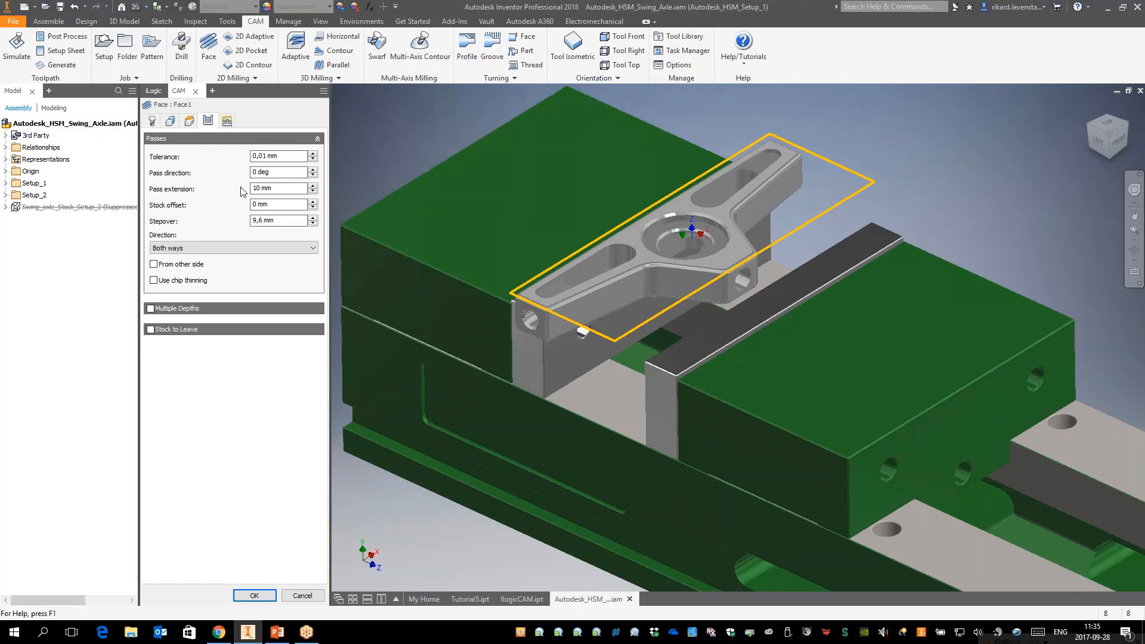
double_click(279, 221)
click(288, 224)
right_click(287, 223)
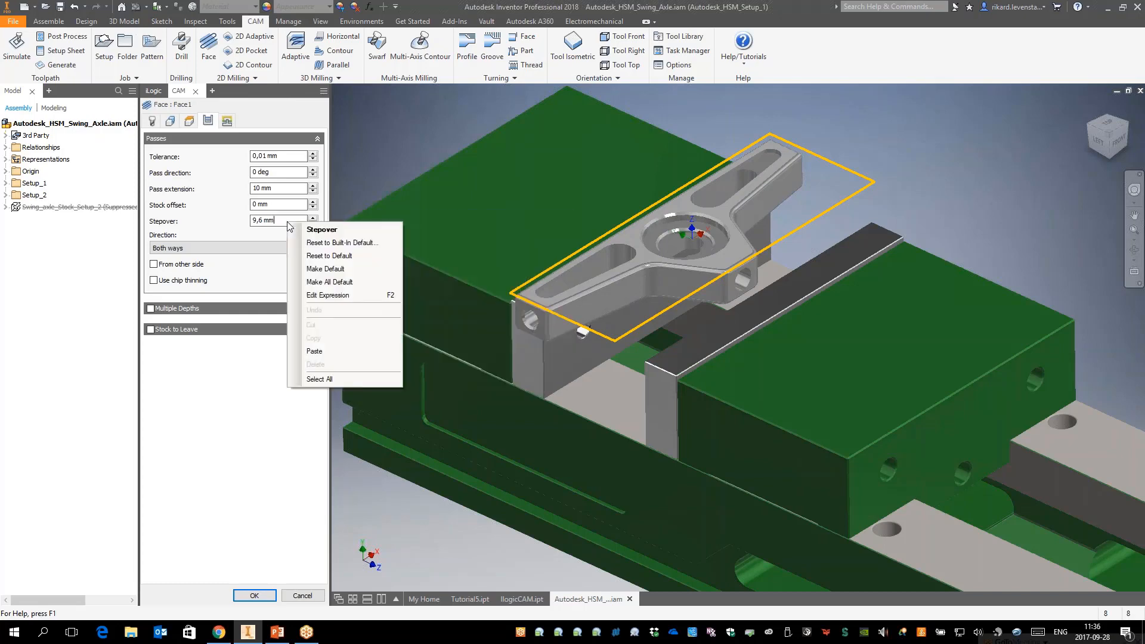
click(328, 295)
click(448, 289)
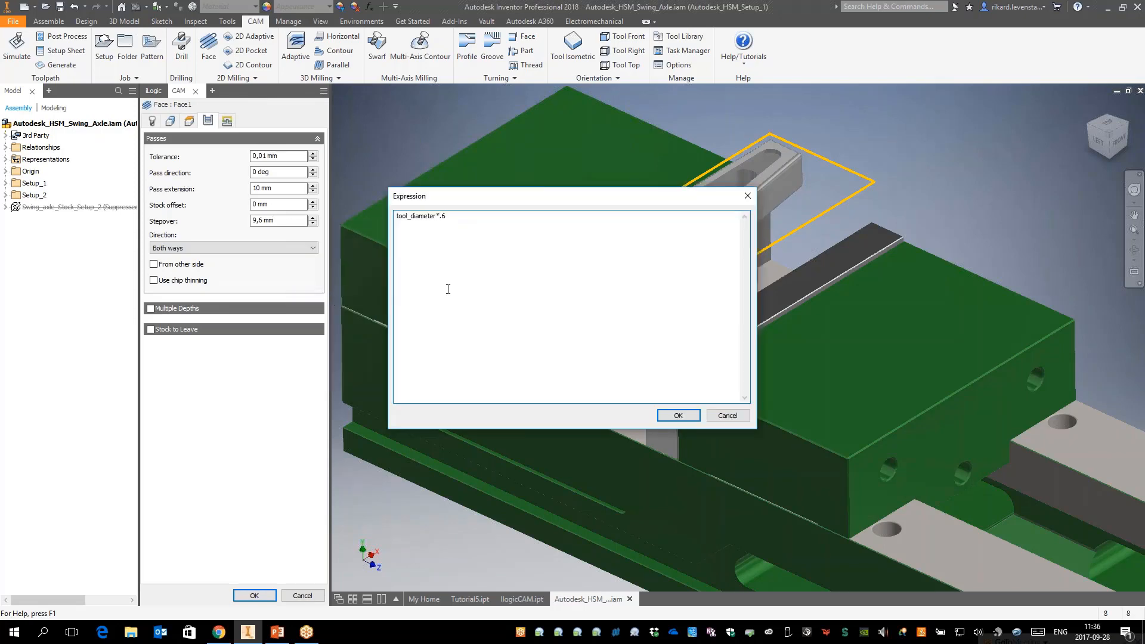
click(396, 218)
drag(396, 217, 436, 213)
click(727, 415)
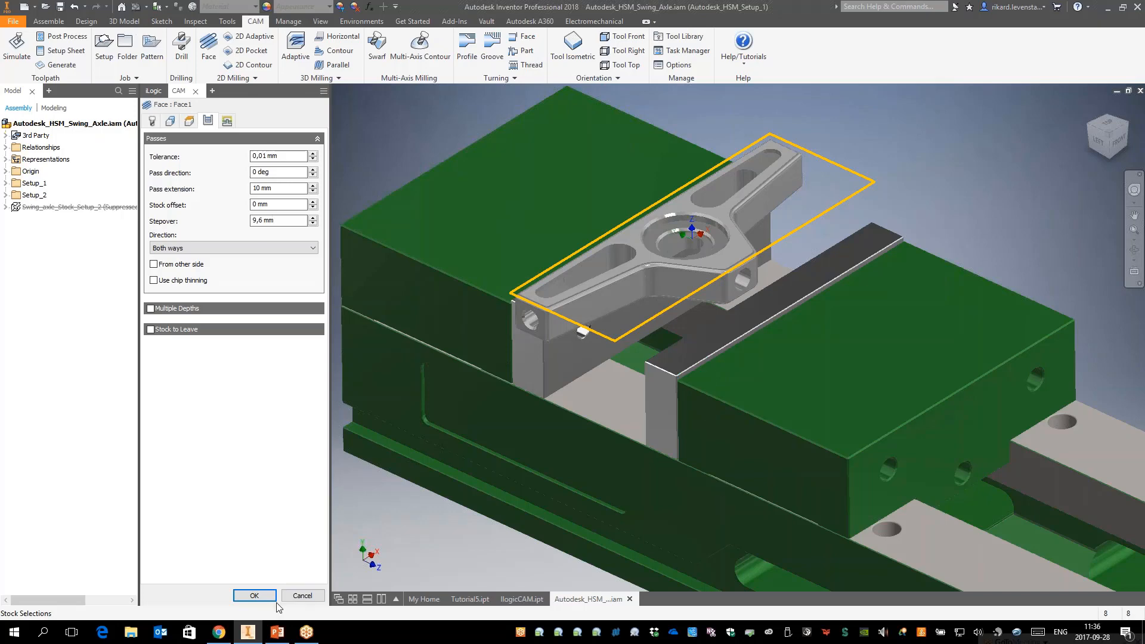
Close the Face operation's settings and start a 2D Adaptive operation with tool #1 Ø16 mm flat from the SwingAxle library
click(253, 595)
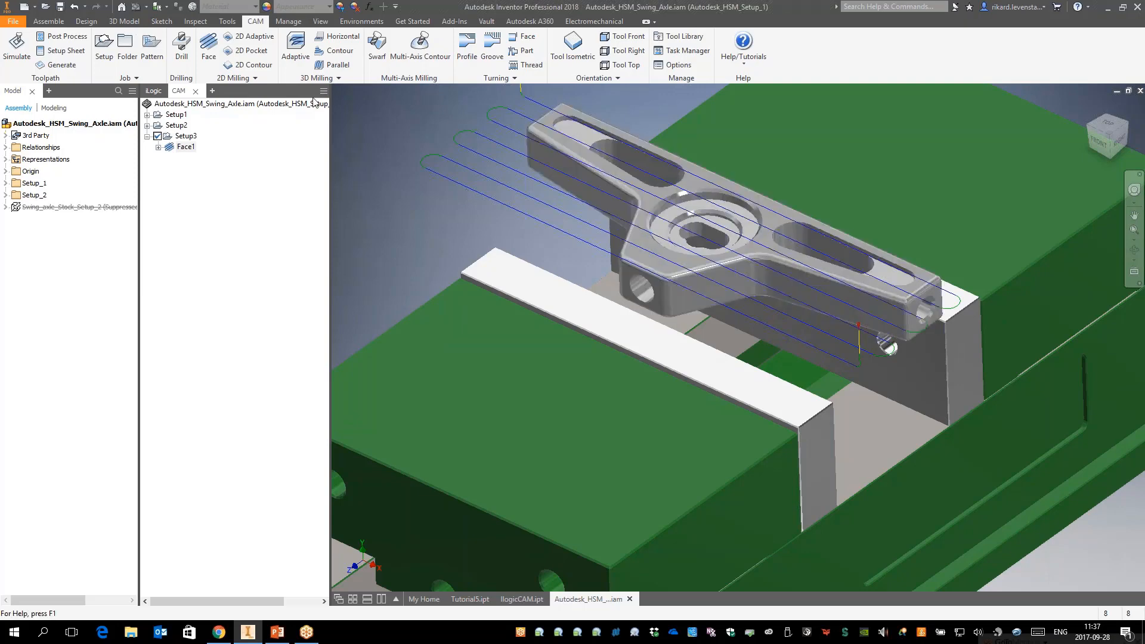
click(246, 38)
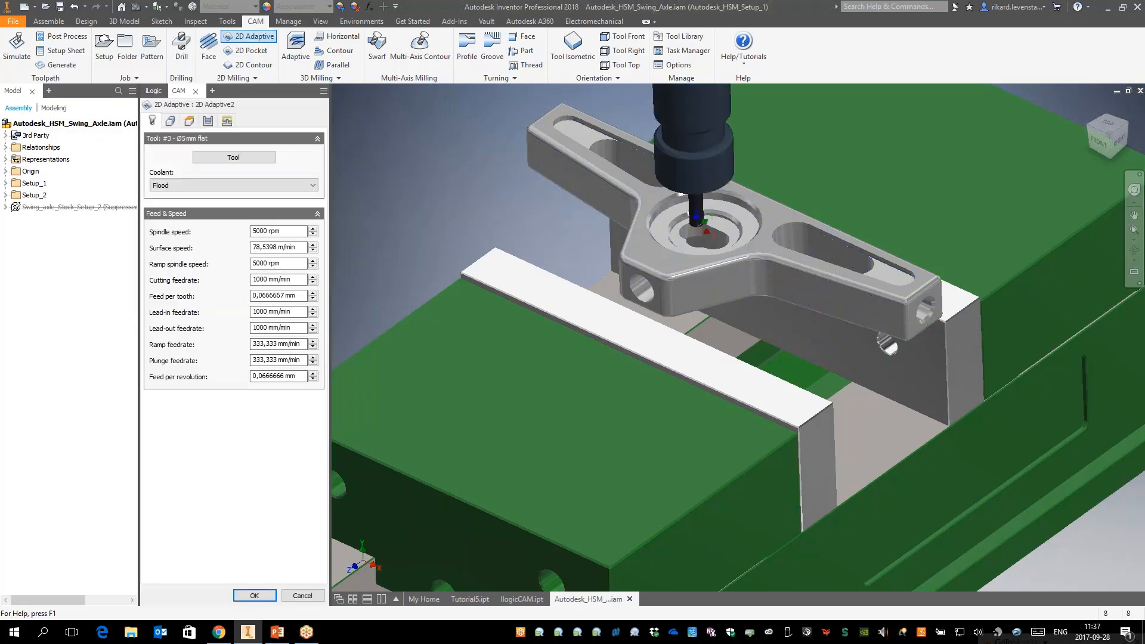
click(236, 157)
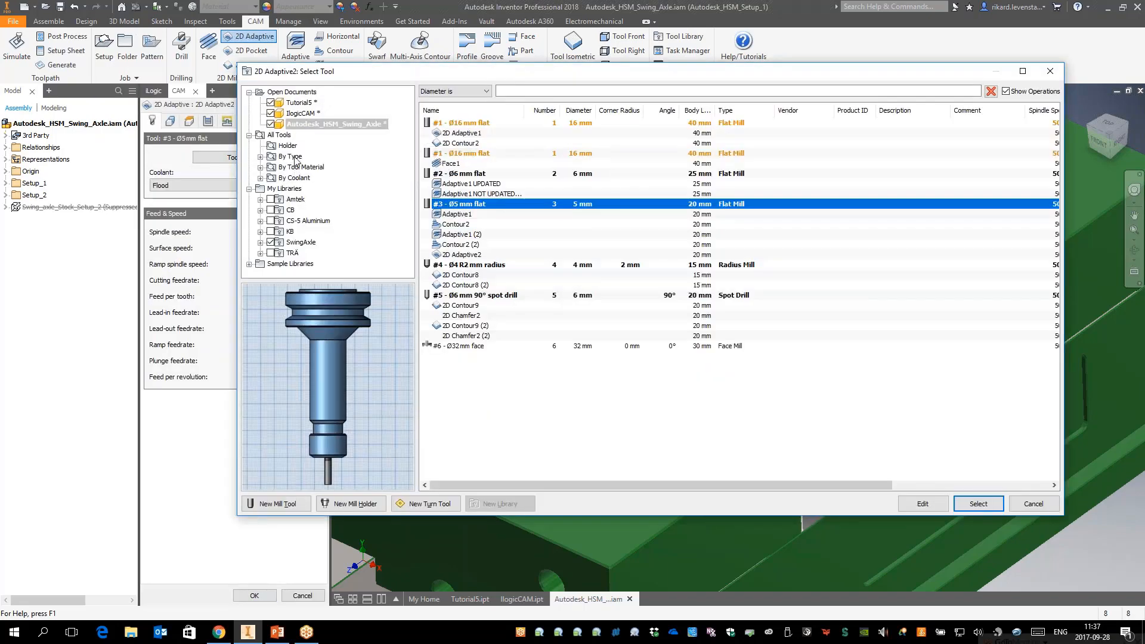
click(307, 243)
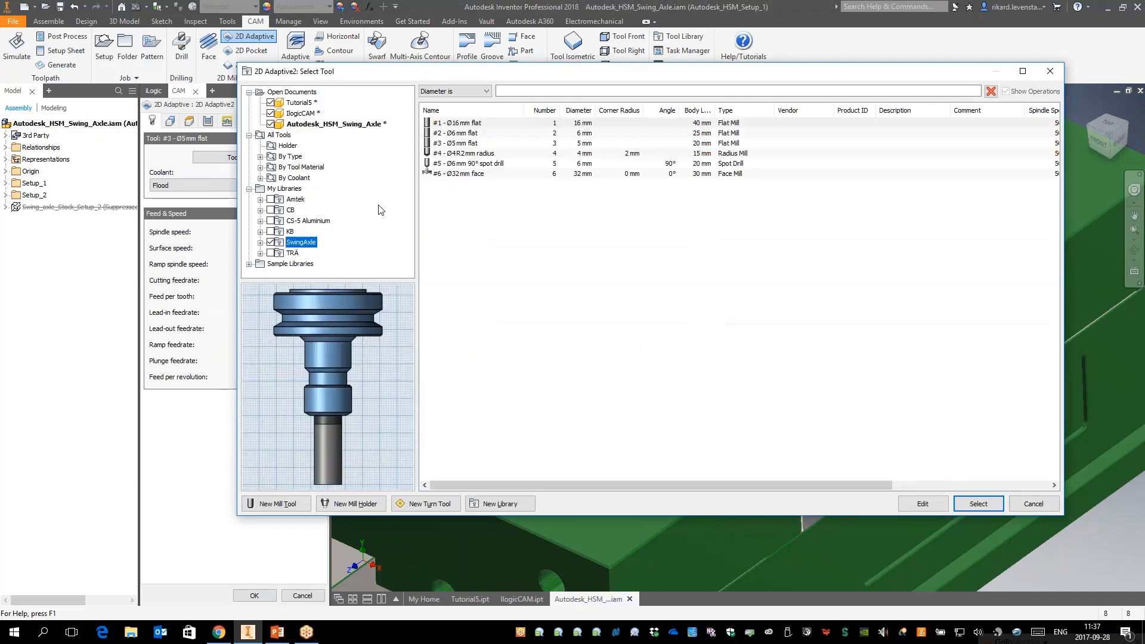
click(471, 123)
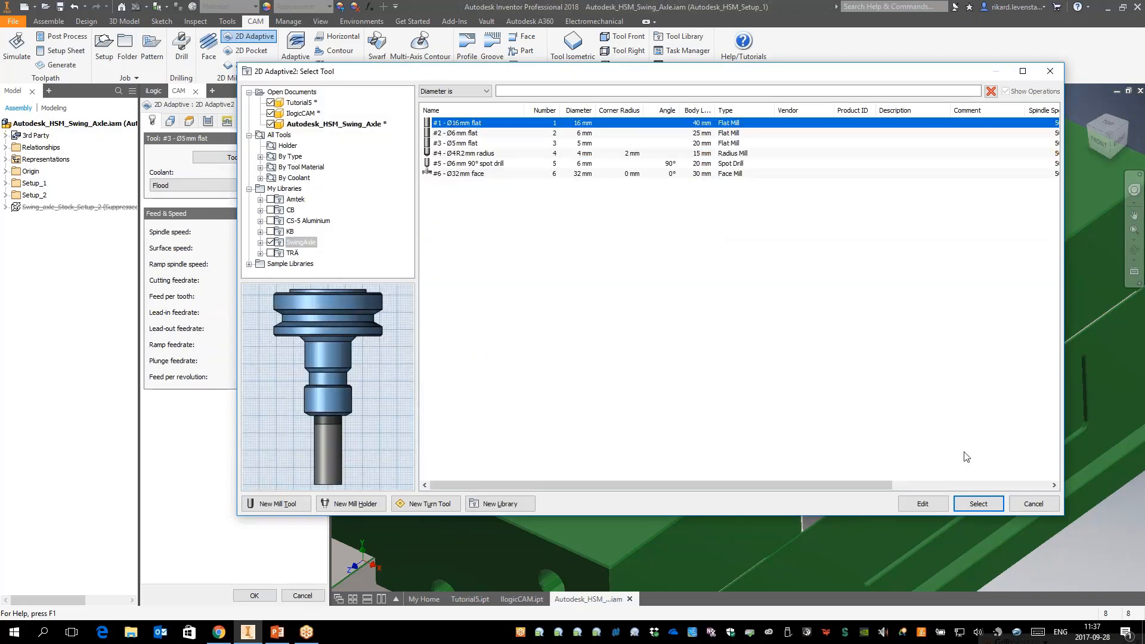
click(989, 503)
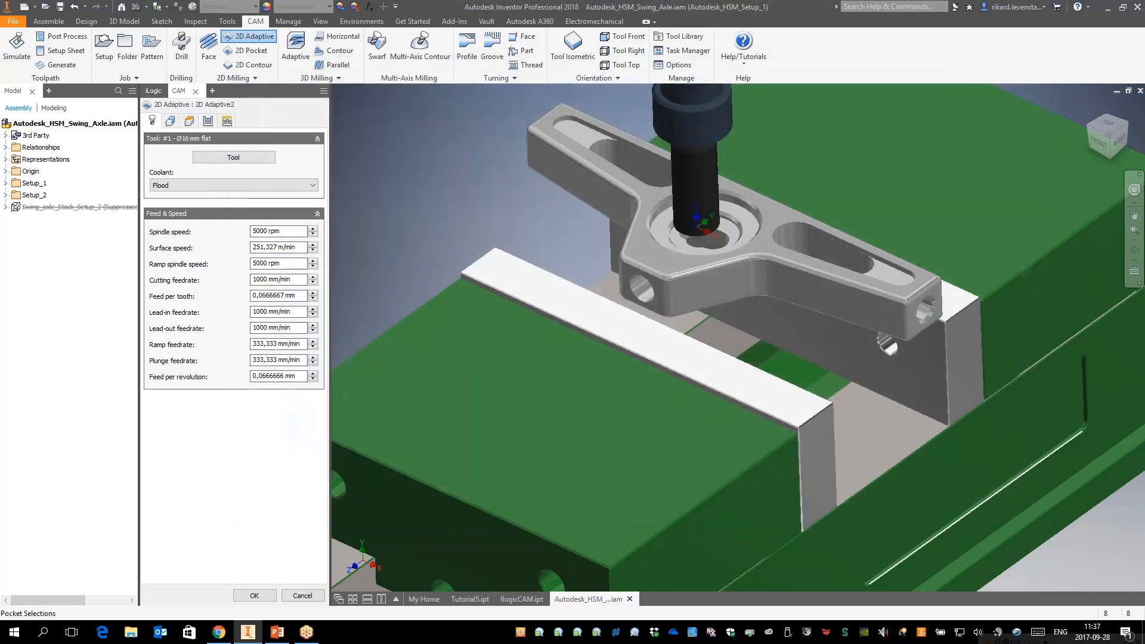
Select the swing axle's outer contour as the pocket, keep Model bottom as the bottom height, and generate the 2D Adaptive toolpath
click(171, 122)
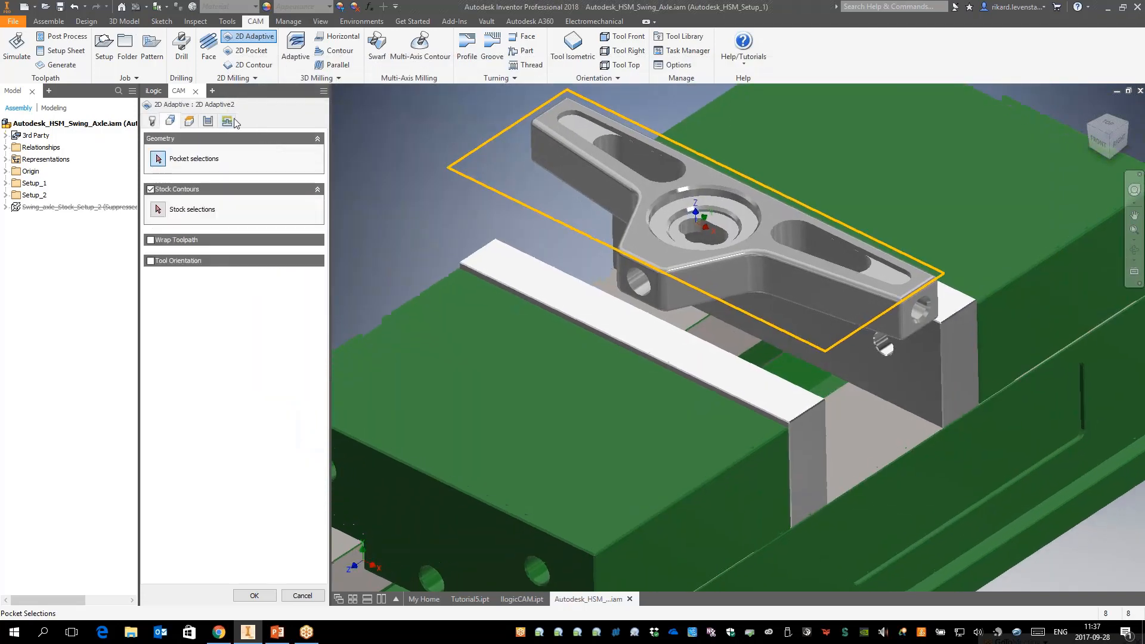
click(553, 148)
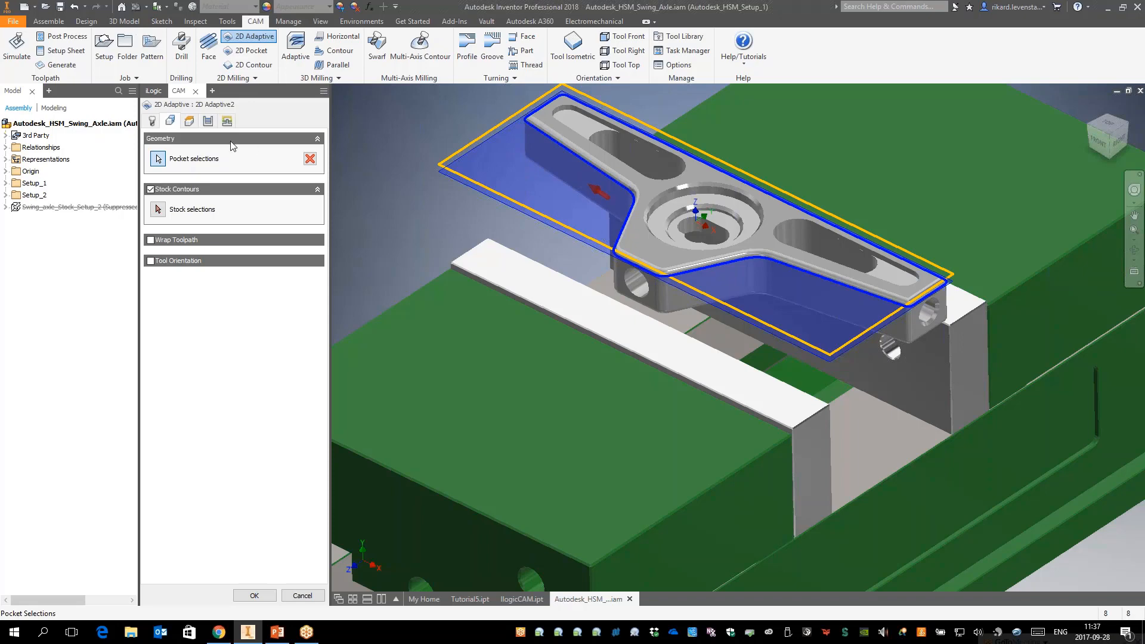
click(190, 121)
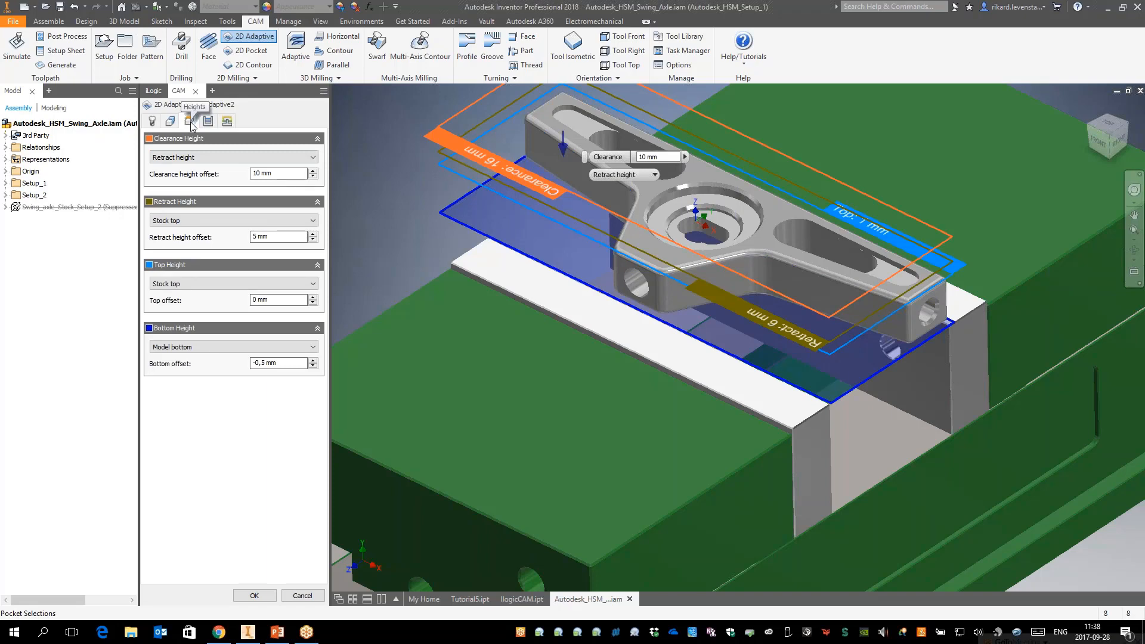
mouse_move(503, 173)
shift+middle_down()
mouse_move(513, 135)
mouse_move(512, 187)
shift+middle_up()
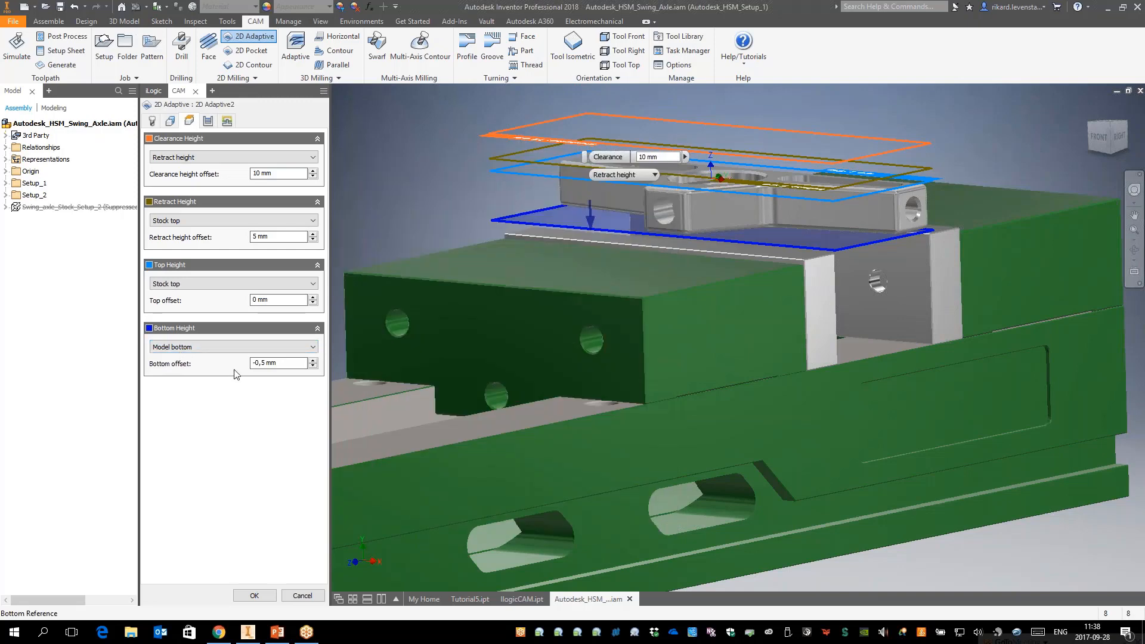
click(314, 348)
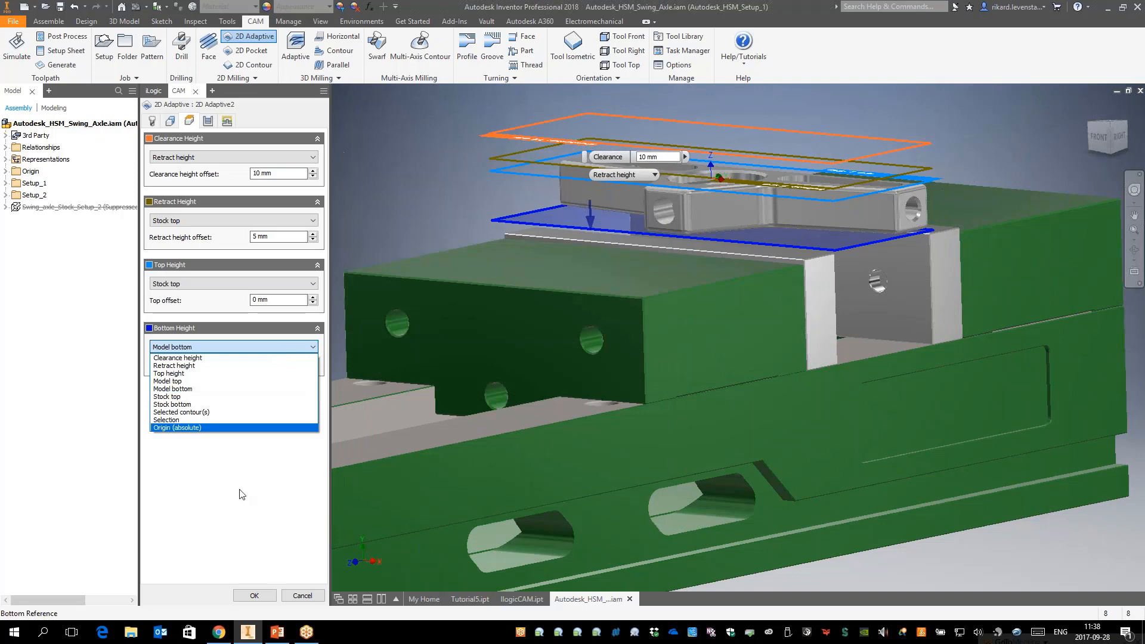
click(250, 485)
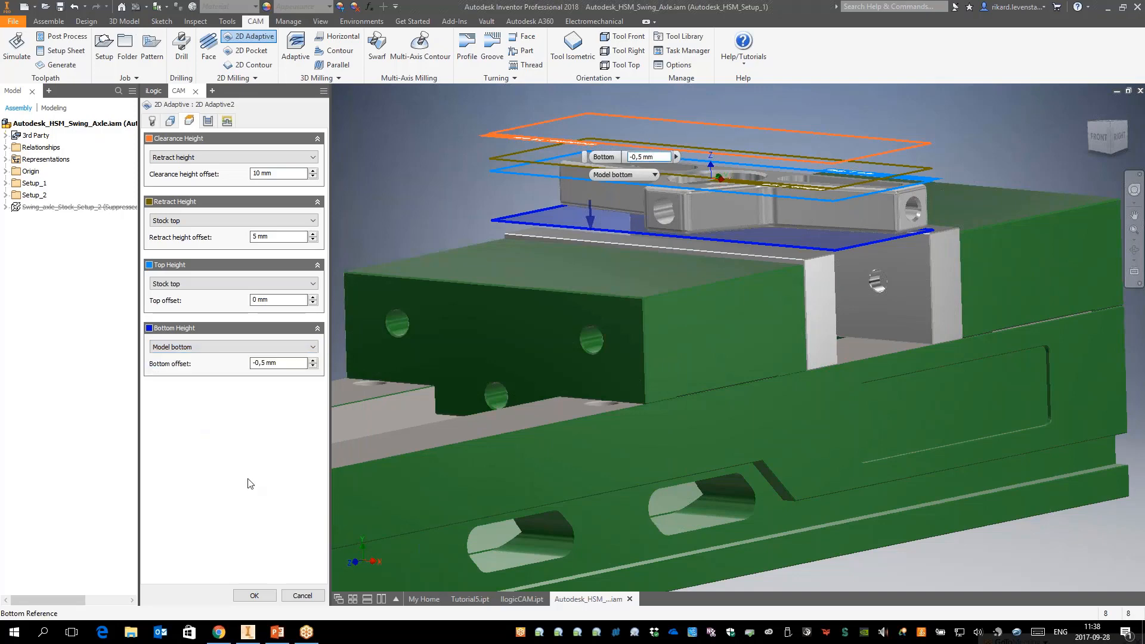
click(254, 596)
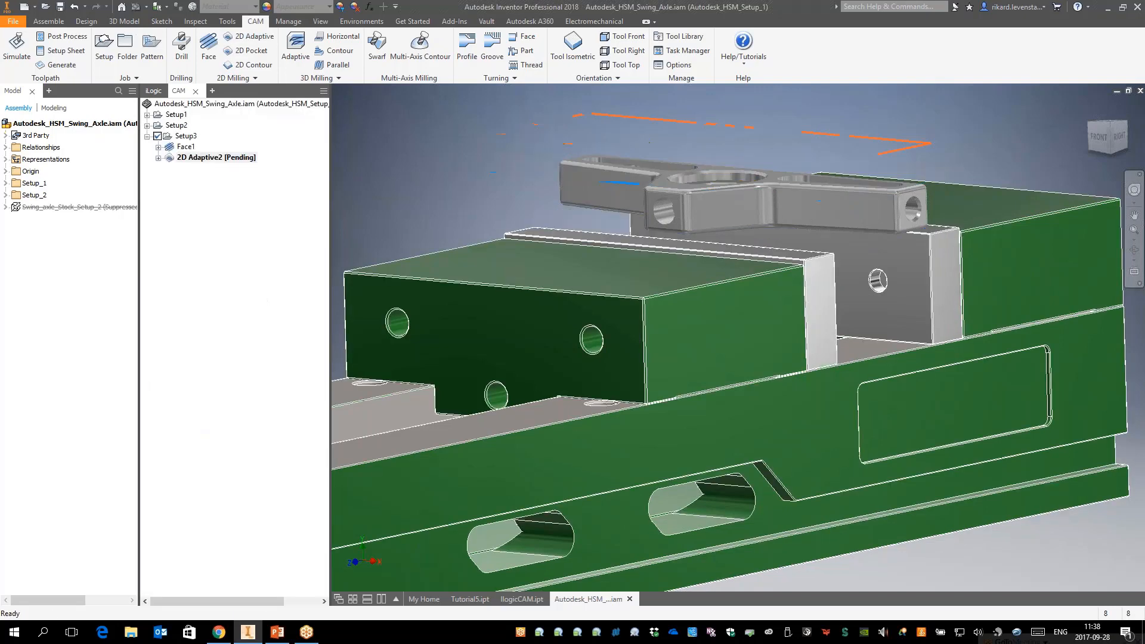
Examine the 2D Adaptive toolpath around the swing axle, run its stock simulation at increased speed, and close the simulation
shift+middle_drag(596, 299, 611, 367)
scroll(611, 367, down, 3)
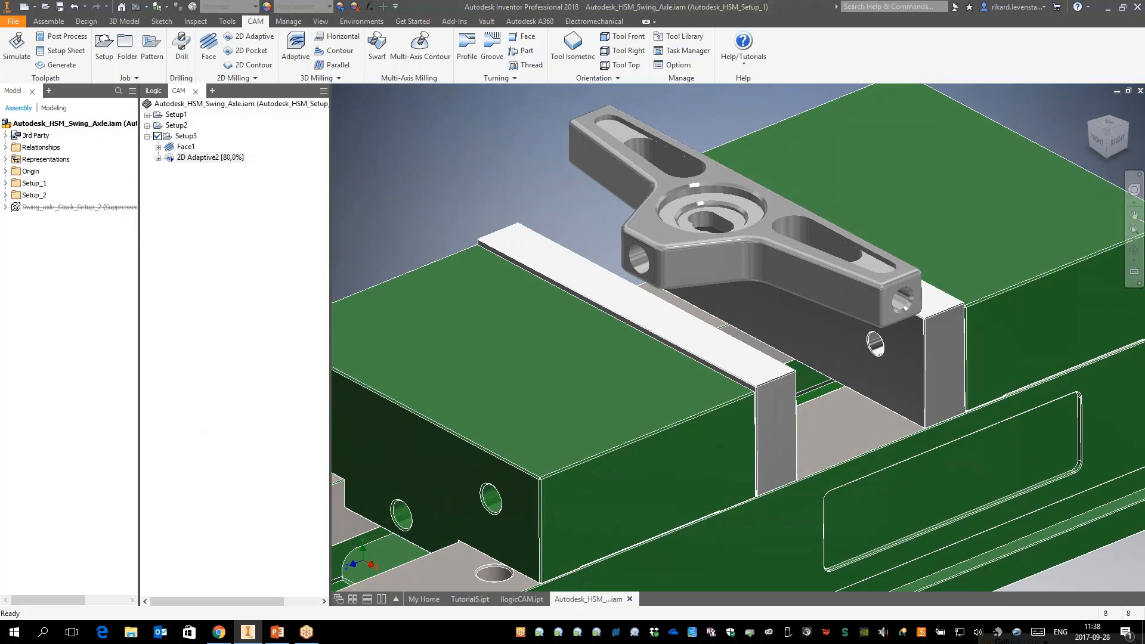
middle_drag(739, 334, 591, 263)
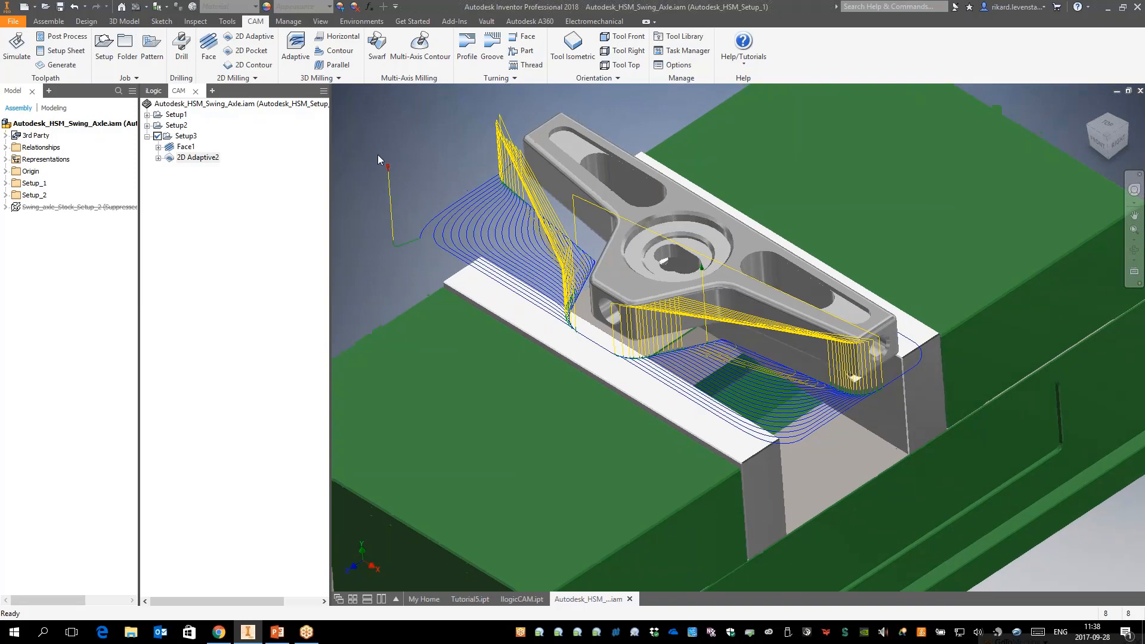
click(22, 39)
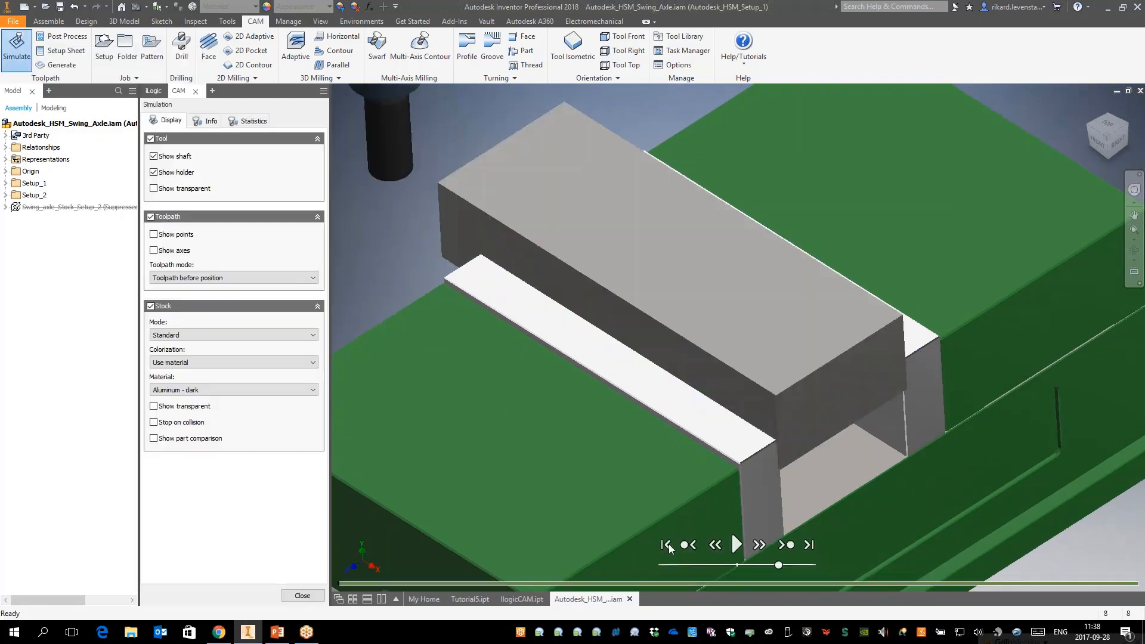
click(737, 546)
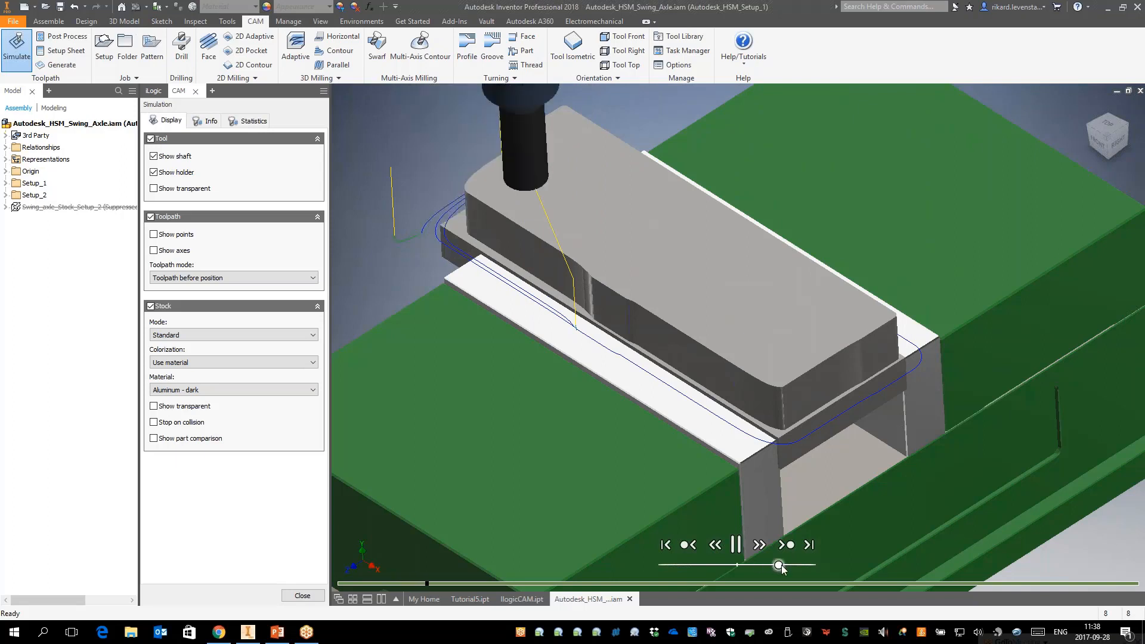
drag(778, 565, 792, 566)
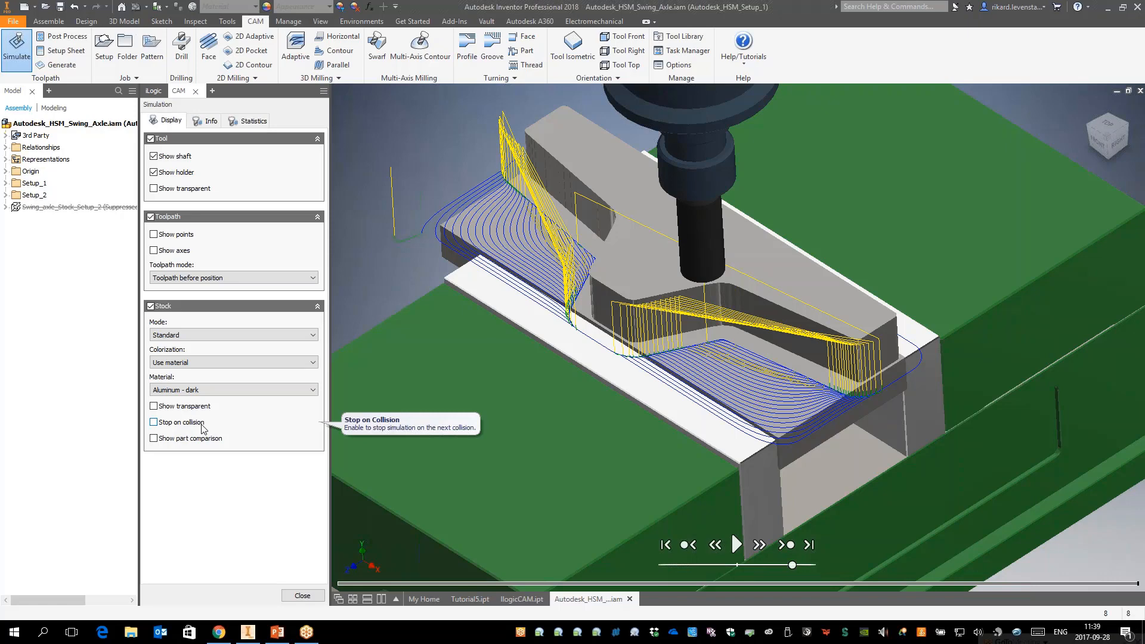
click(301, 595)
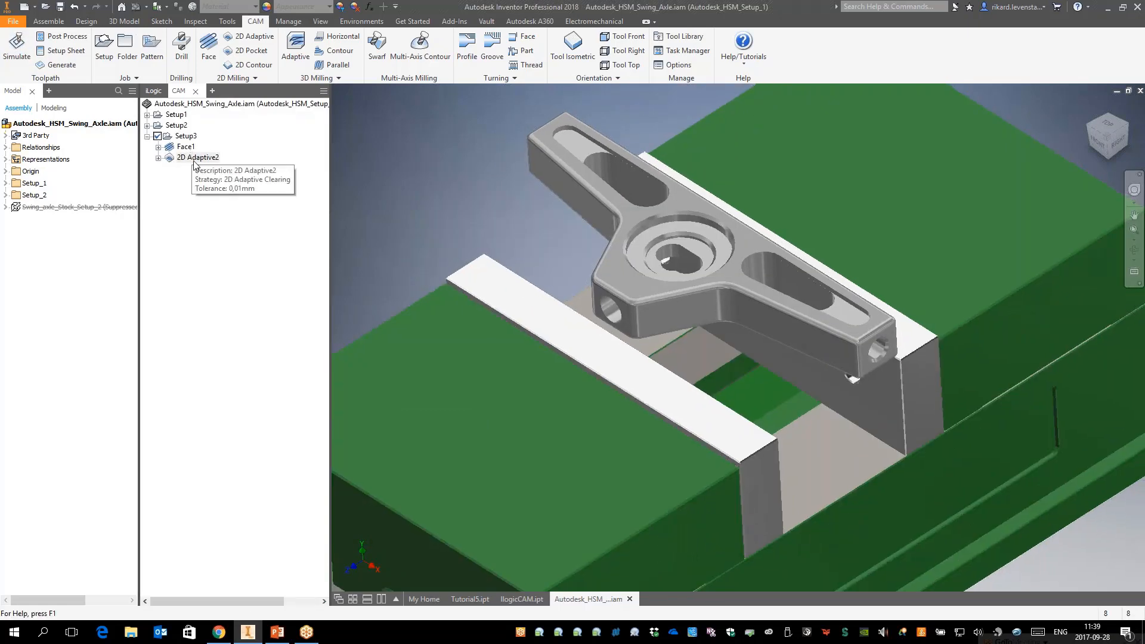
Compare the toolpaths of the Face1 and 2D Adaptive2 operations in Setup3
click(202, 157)
click(184, 147)
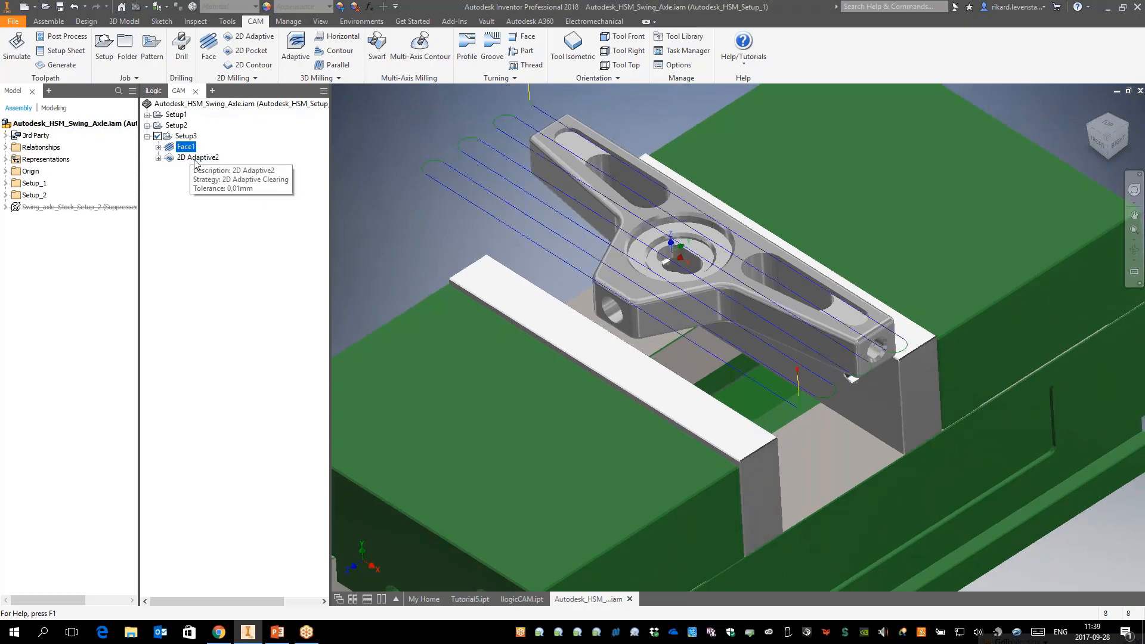
click(196, 158)
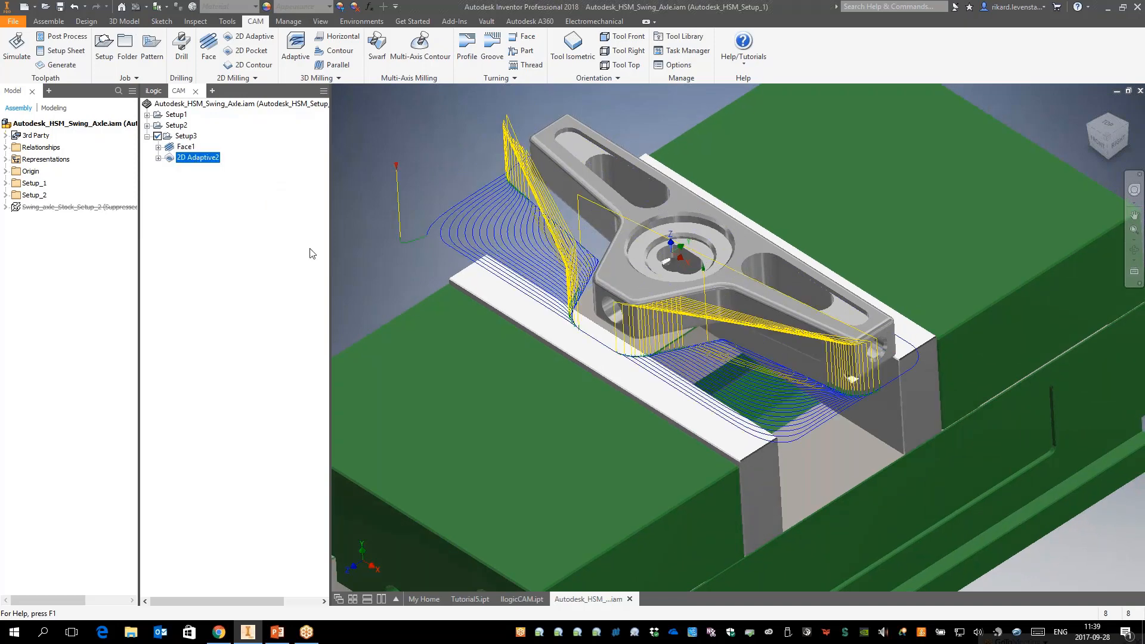
click(350, 239)
Post-process Face1 and 2D Adaptive2 together with the Fanuc-Doosan post configuration, saving the NC program as 1001.NC
click(186, 147)
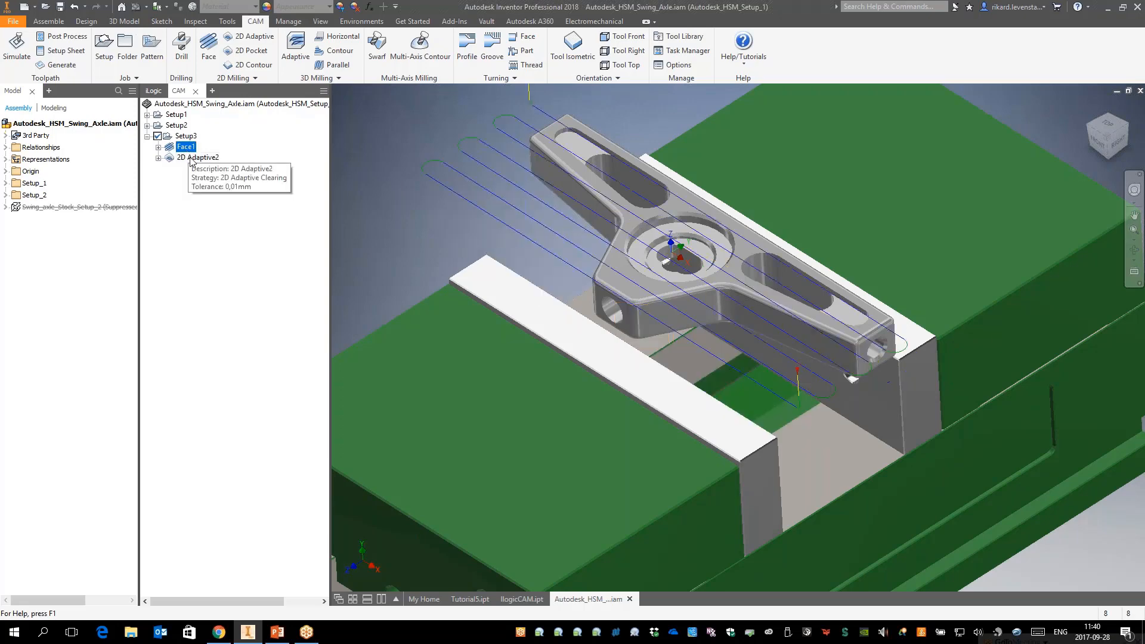
ctrl+click(197, 158)
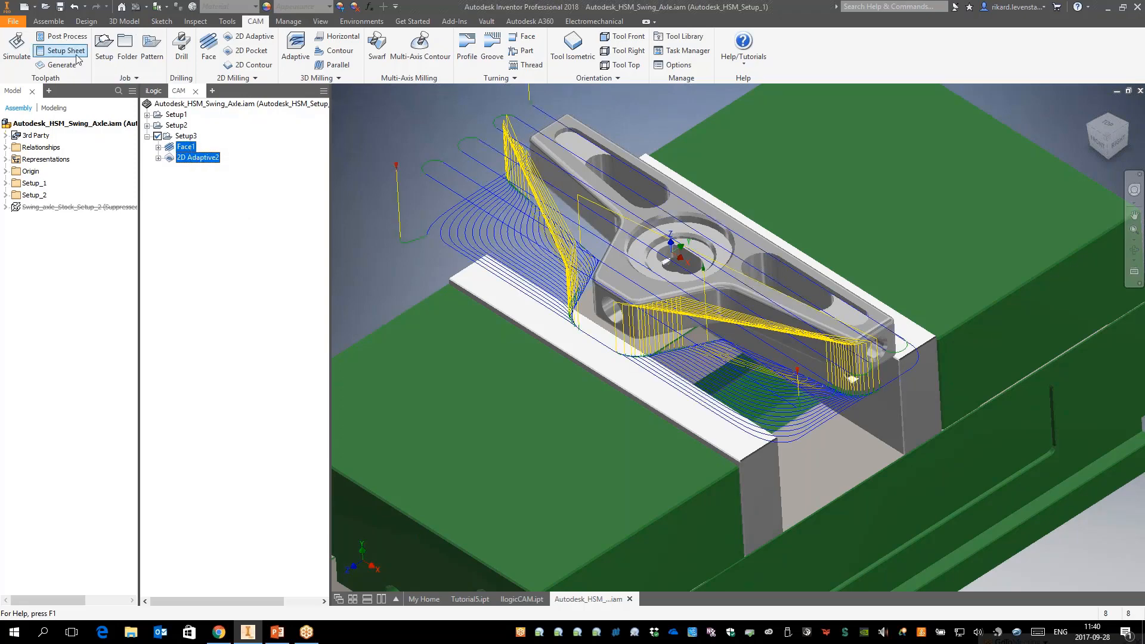
click(67, 37)
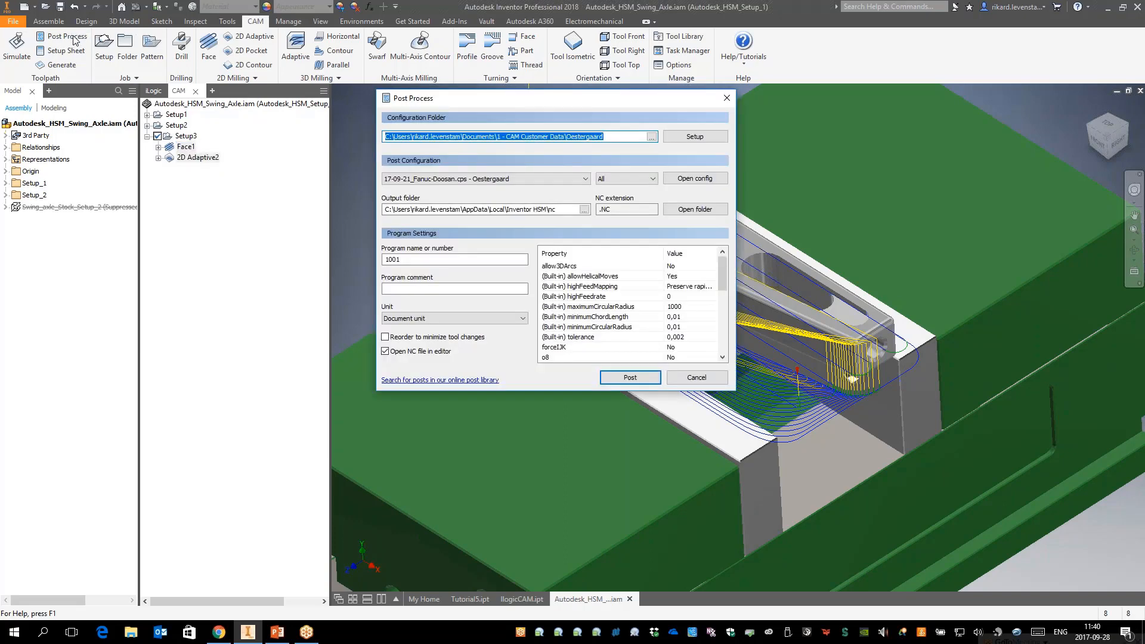
click(628, 378)
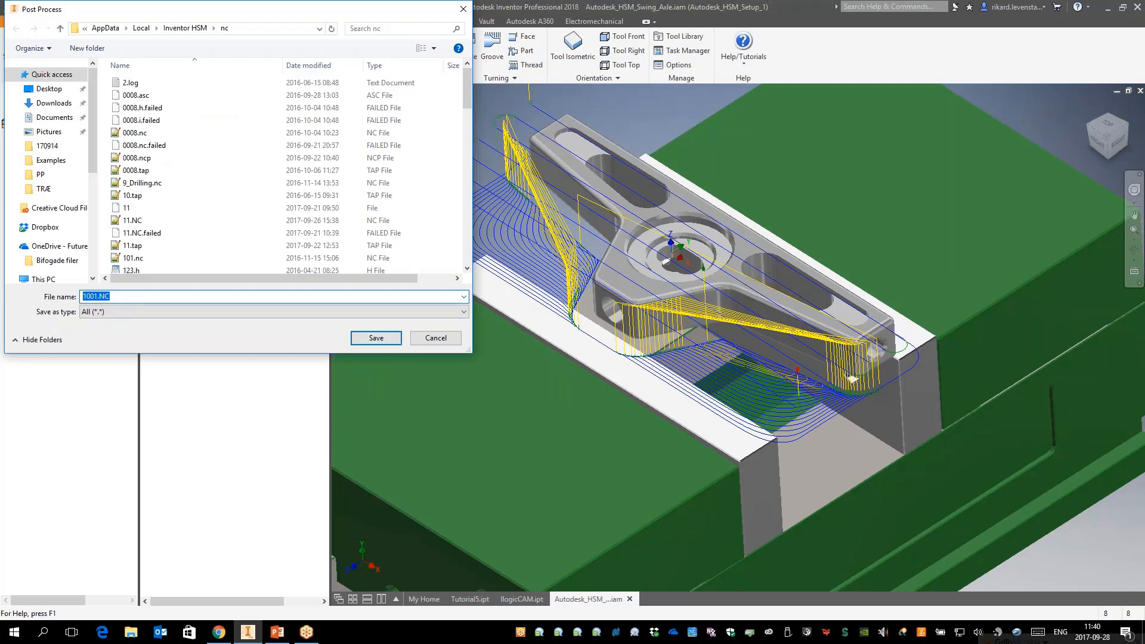
click(365, 340)
click(601, 316)
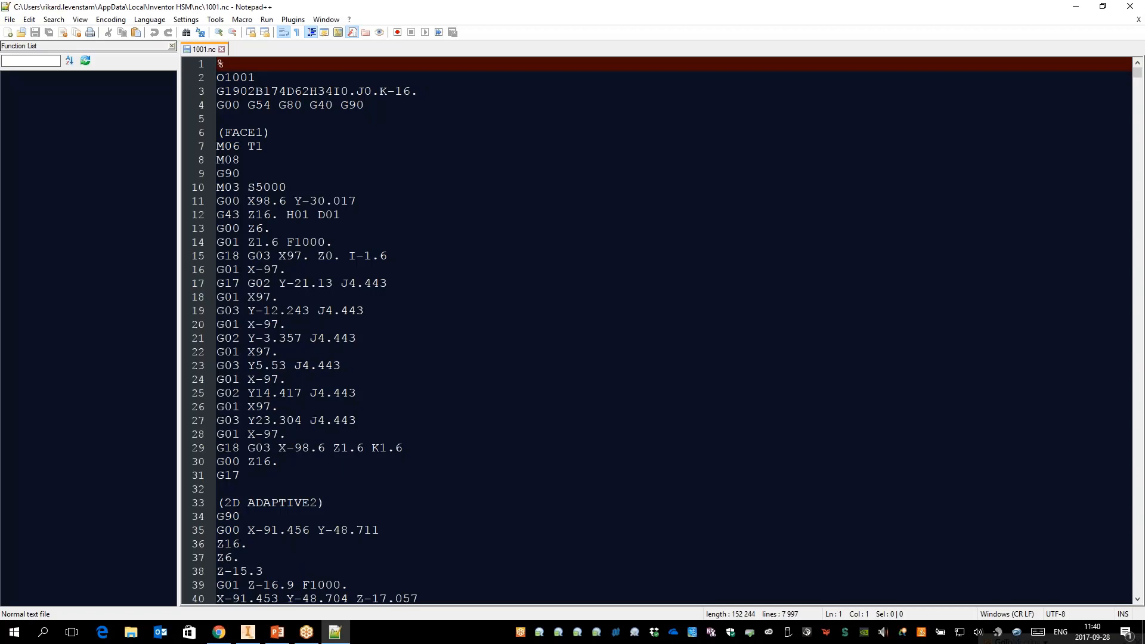
Read through the posted G-code for the Face1 and 2D Adaptive2 operations in Notepad++, then return to Inventor
scroll(399, 416, down, 20)
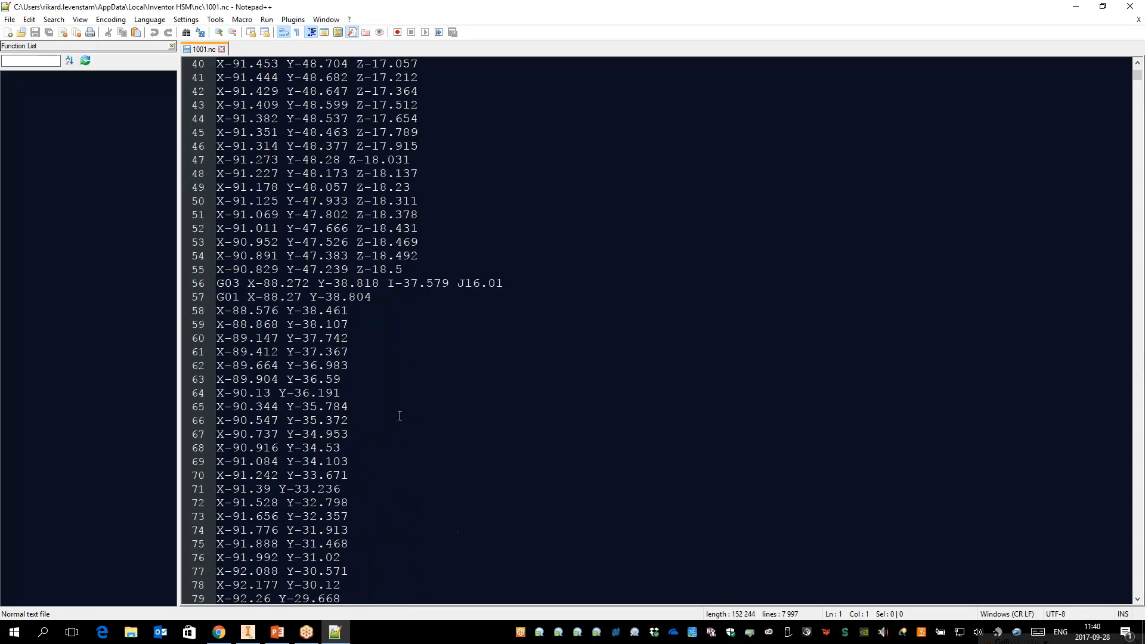
scroll(399, 416, down, 15)
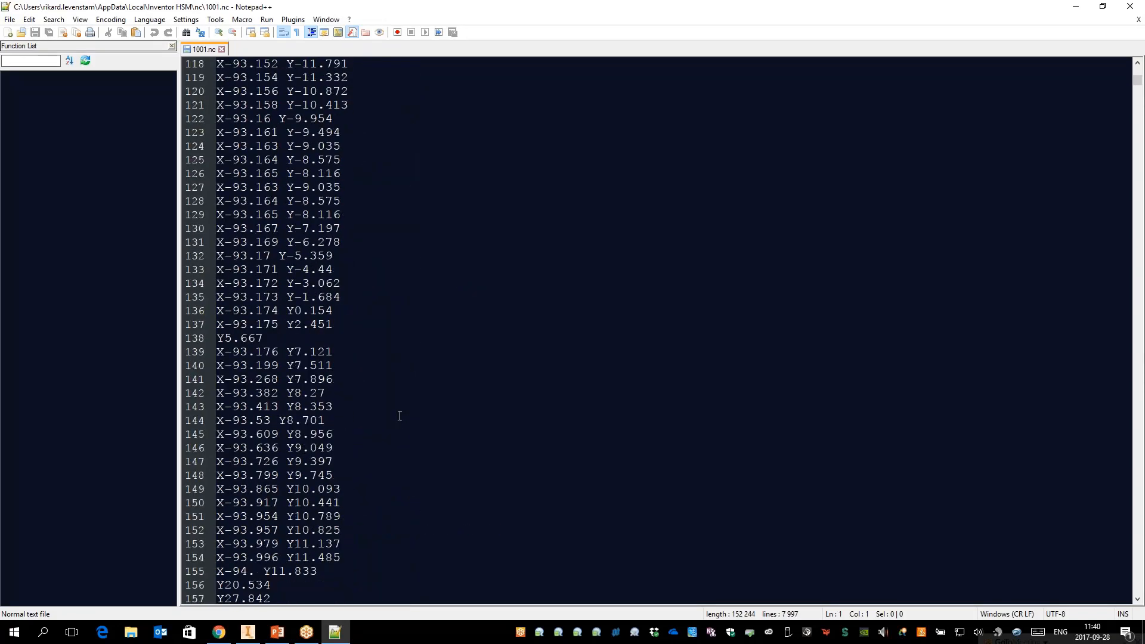
scroll(620, 390, up, 20)
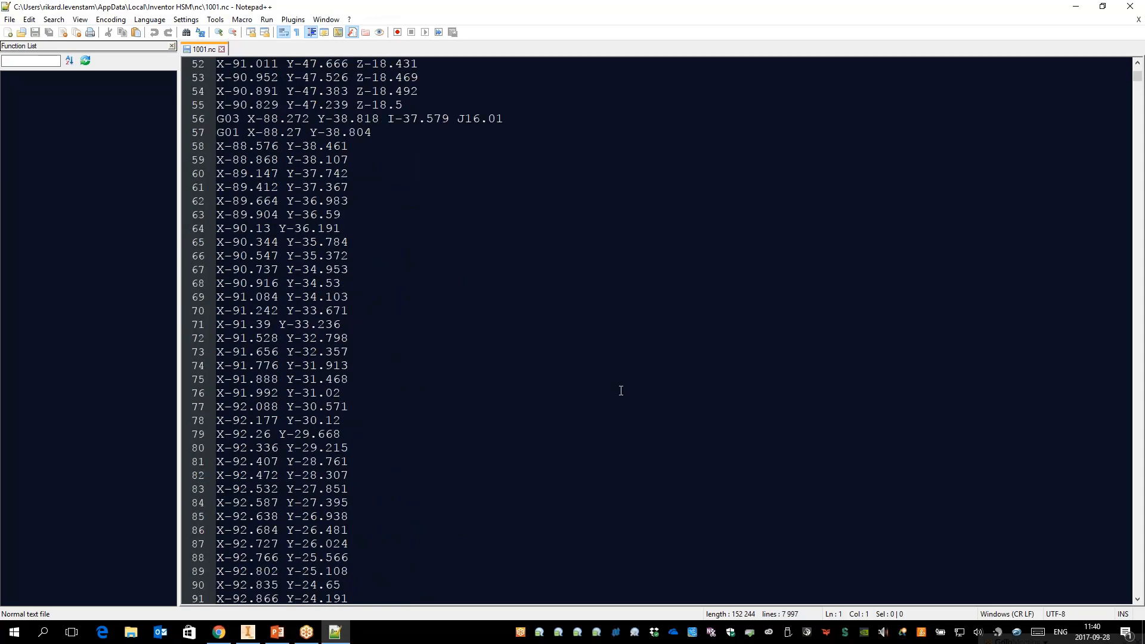
scroll(620, 390, up, 8)
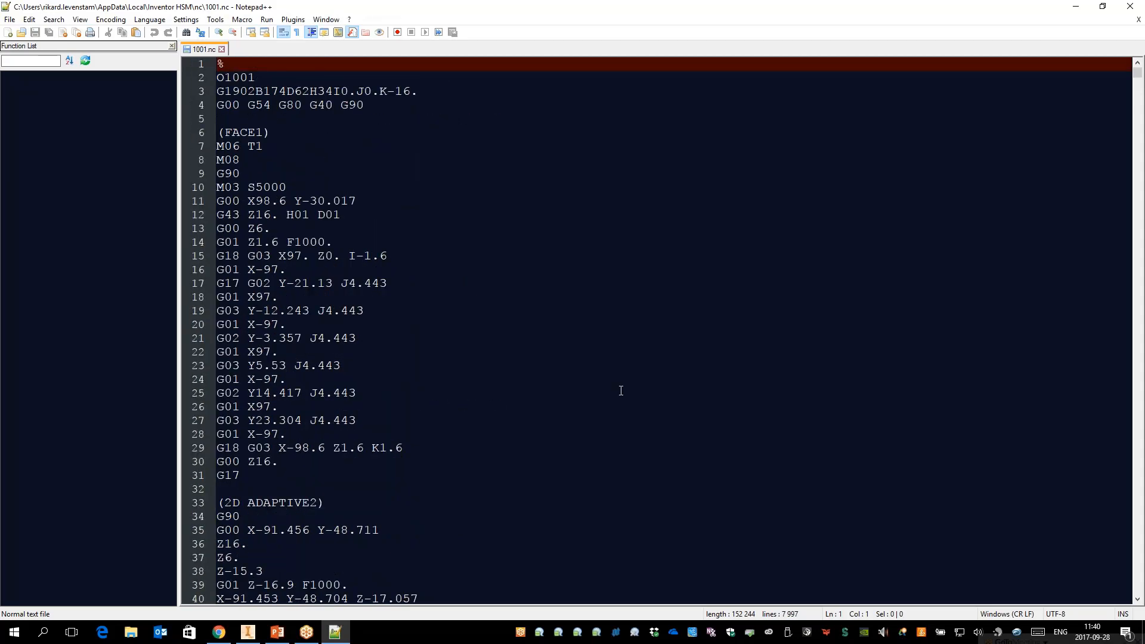
click(1121, 9)
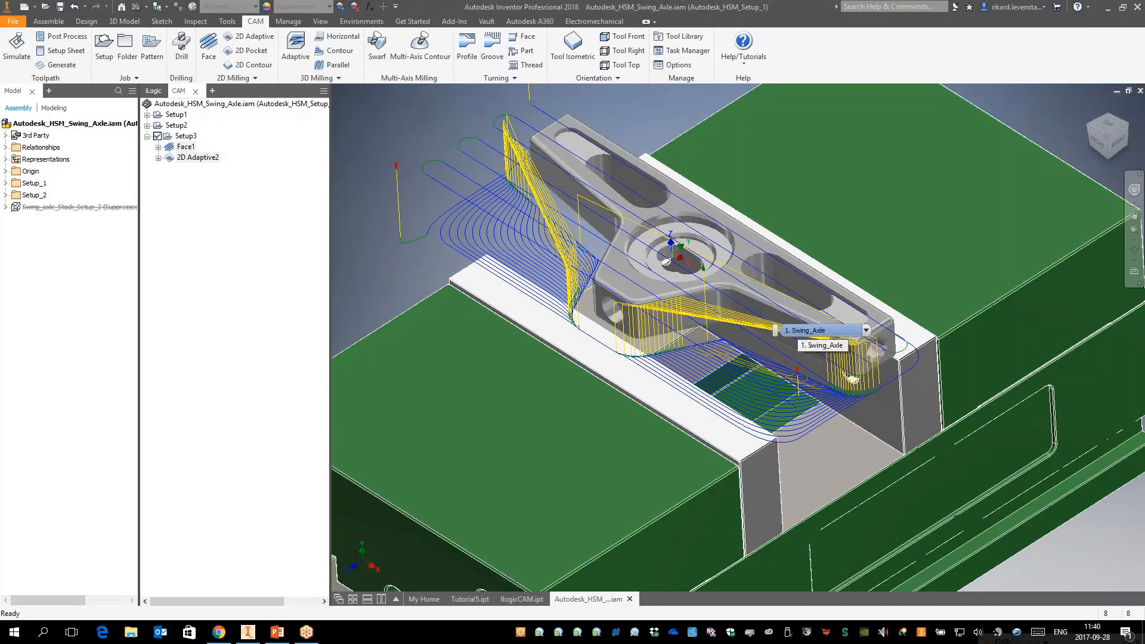
Clear the operation selection to hide the toolpaths and look closely at the swing axle's slots and central bore
scroll(834, 357, down, 4)
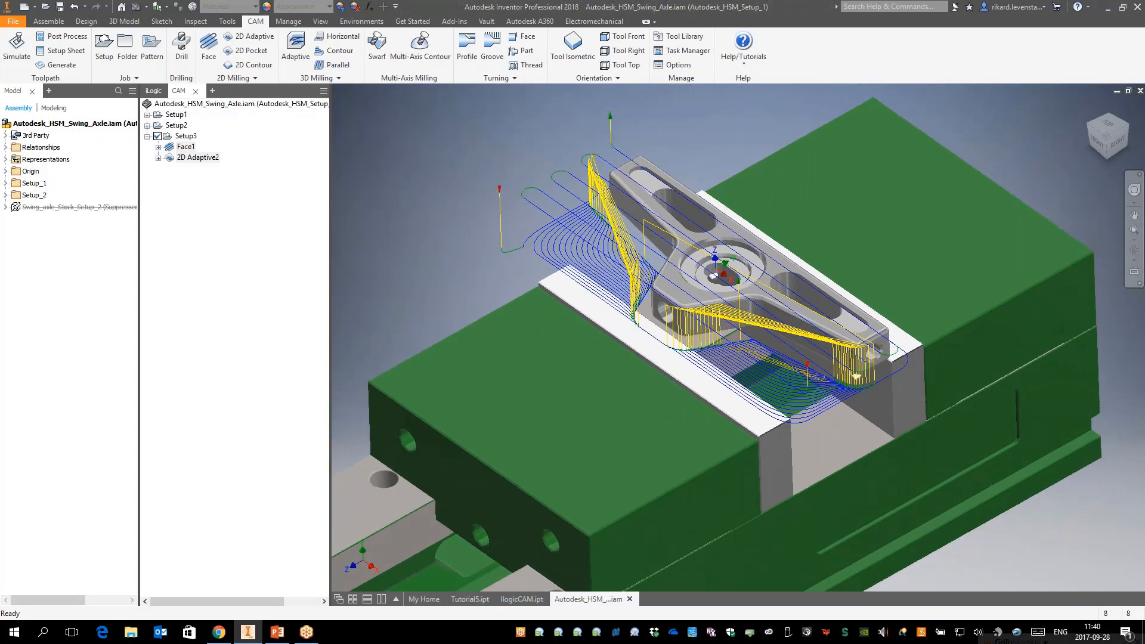
click(198, 308)
scroll(197, 308, up, 3)
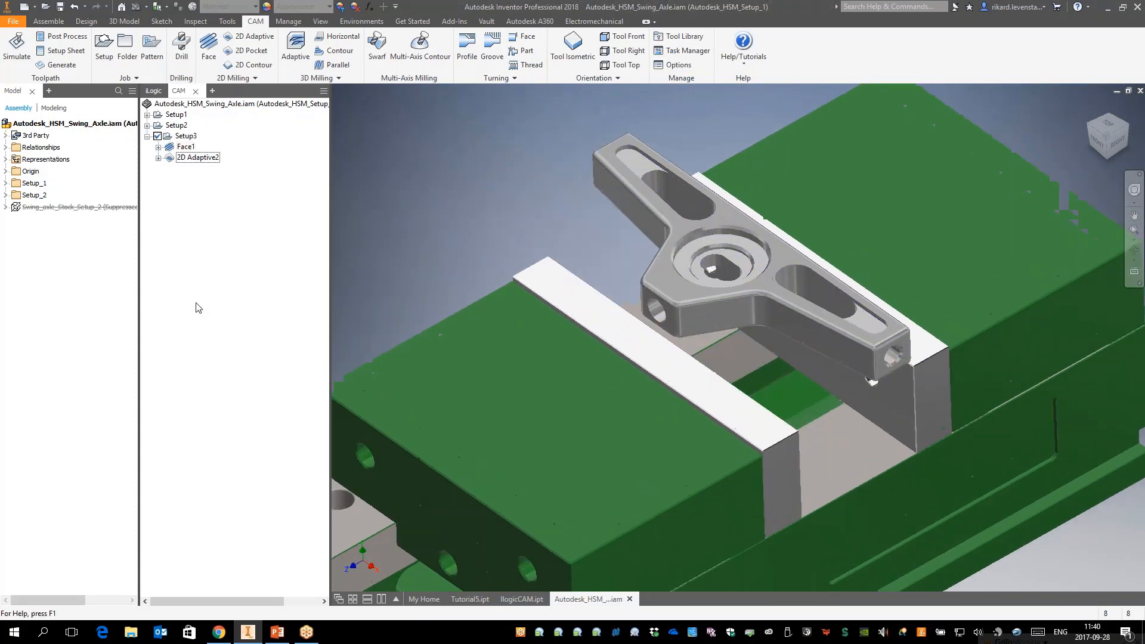
scroll(198, 308, up, 2)
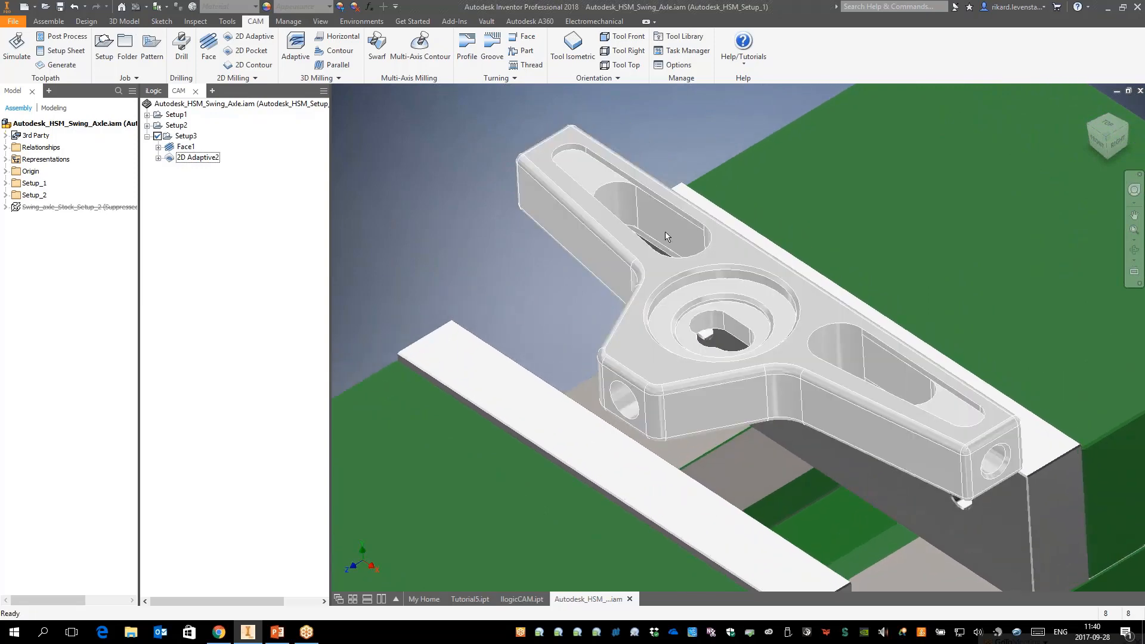
scroll(665, 235, up, 2)
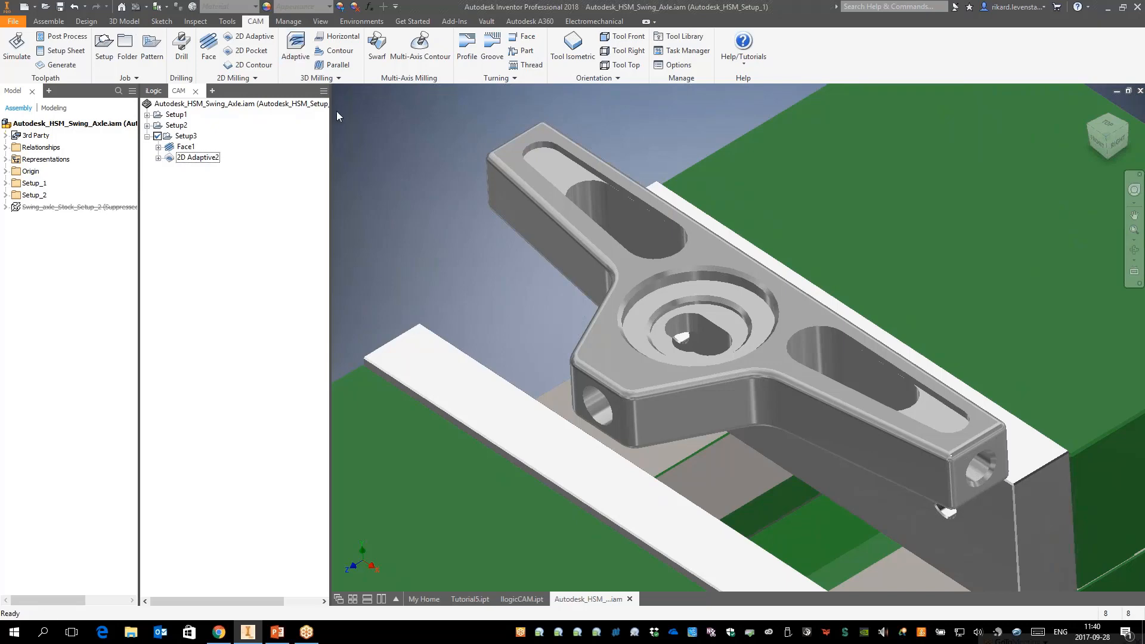
Start a 3D Adaptive operation in Setup3 using the #2 Ø6 mm flat end mill from the SwingAxle library
click(295, 48)
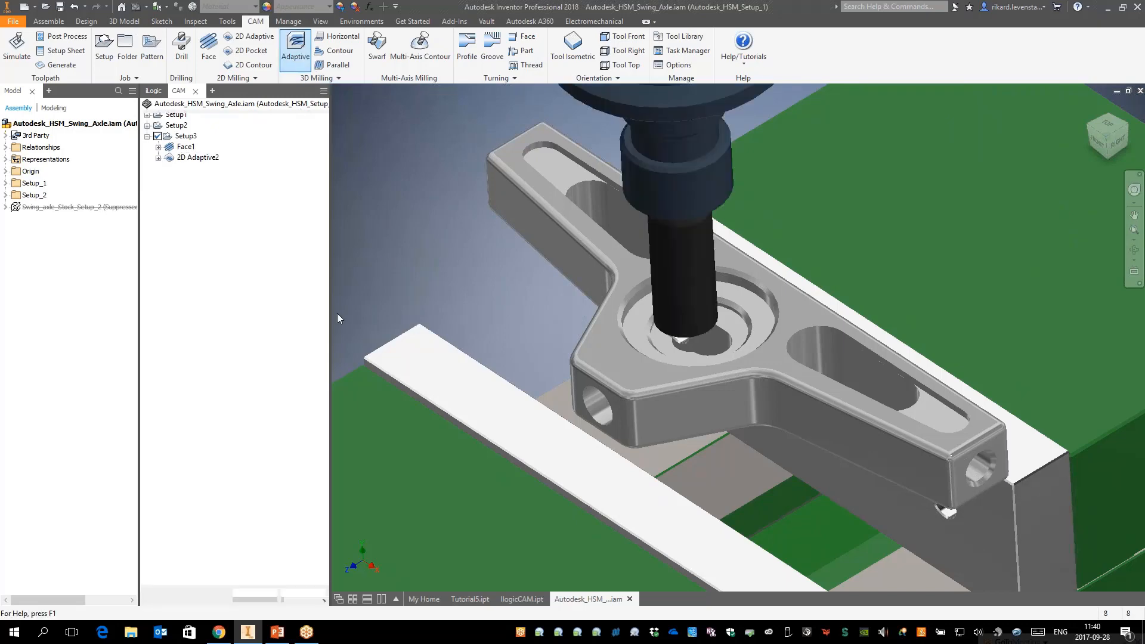
click(262, 157)
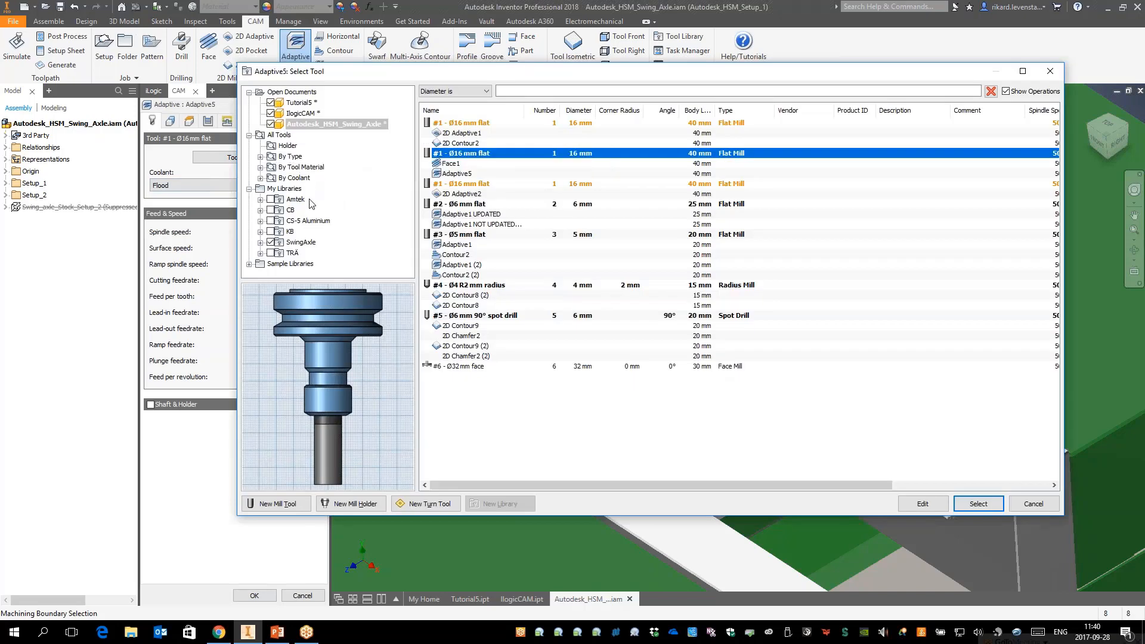
click(302, 242)
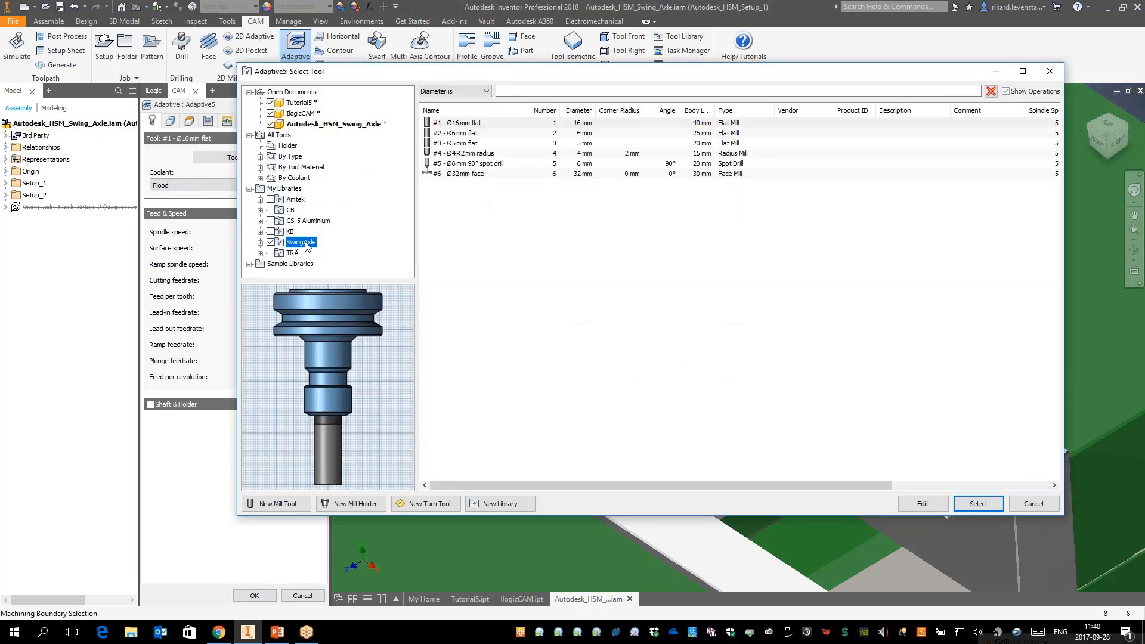
click(460, 133)
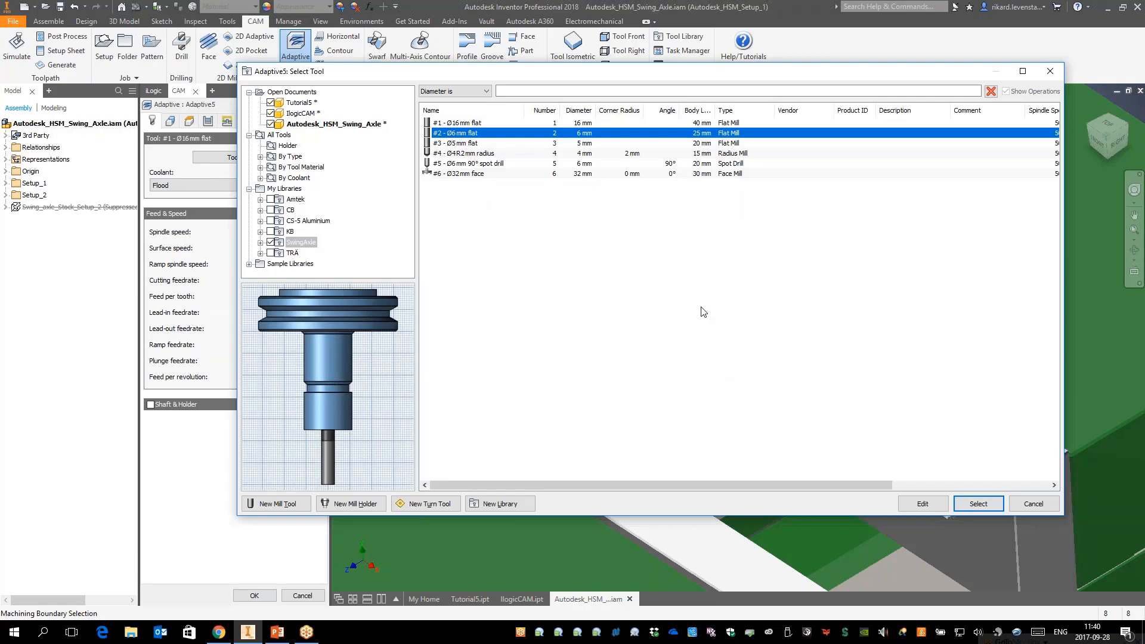
click(978, 503)
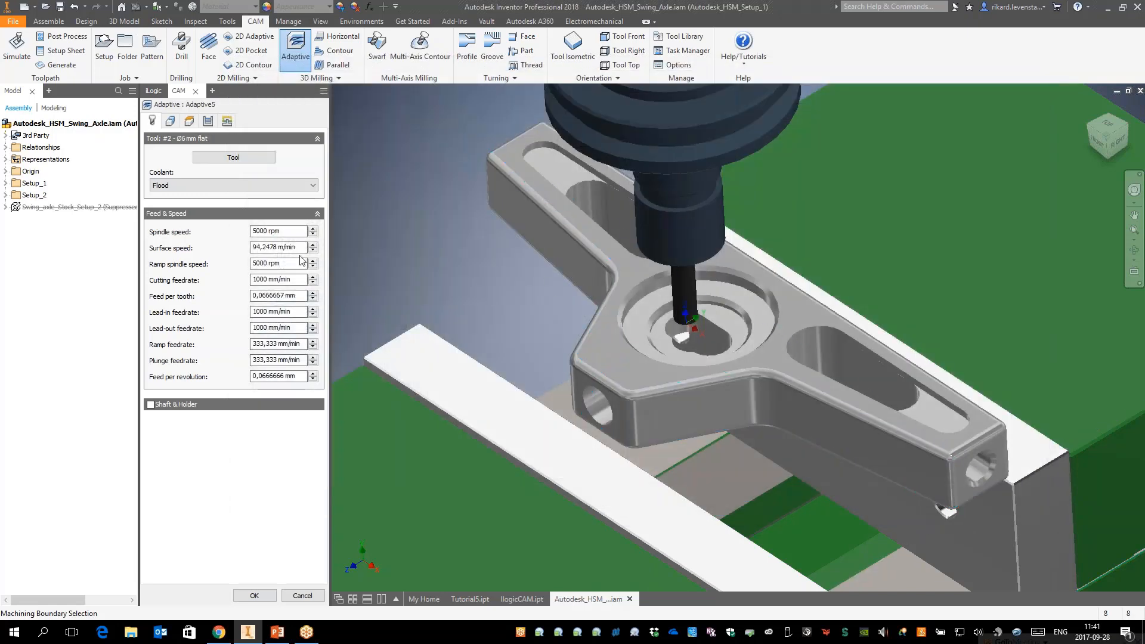
Set the upper edges of both slots and the central bore as machining boundaries and generate the adaptive toolpath
click(173, 124)
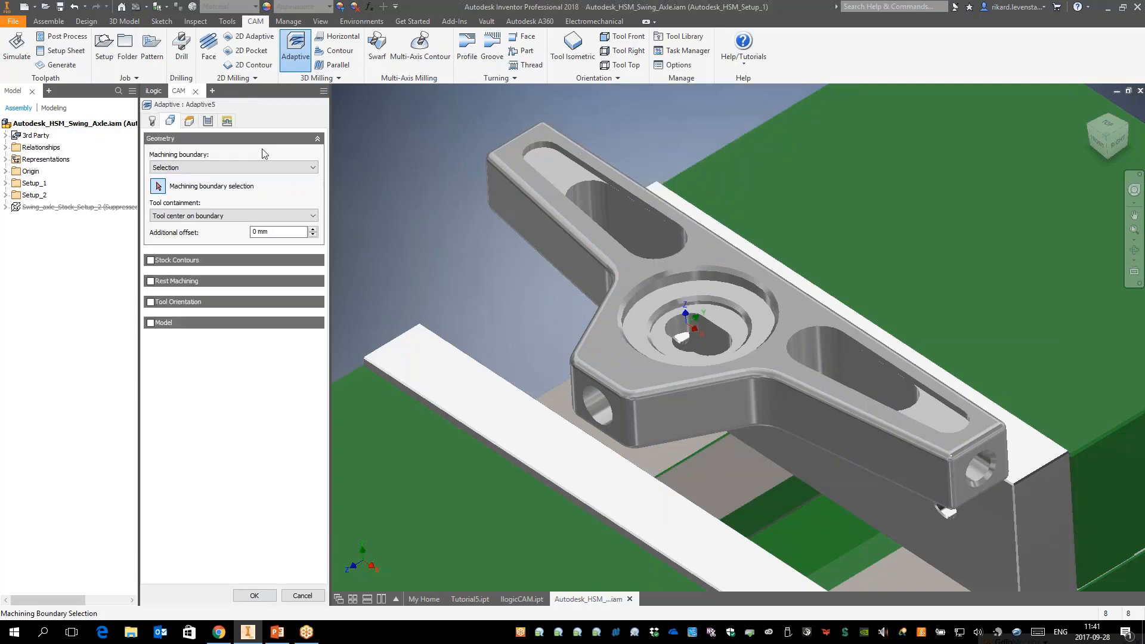
click(555, 149)
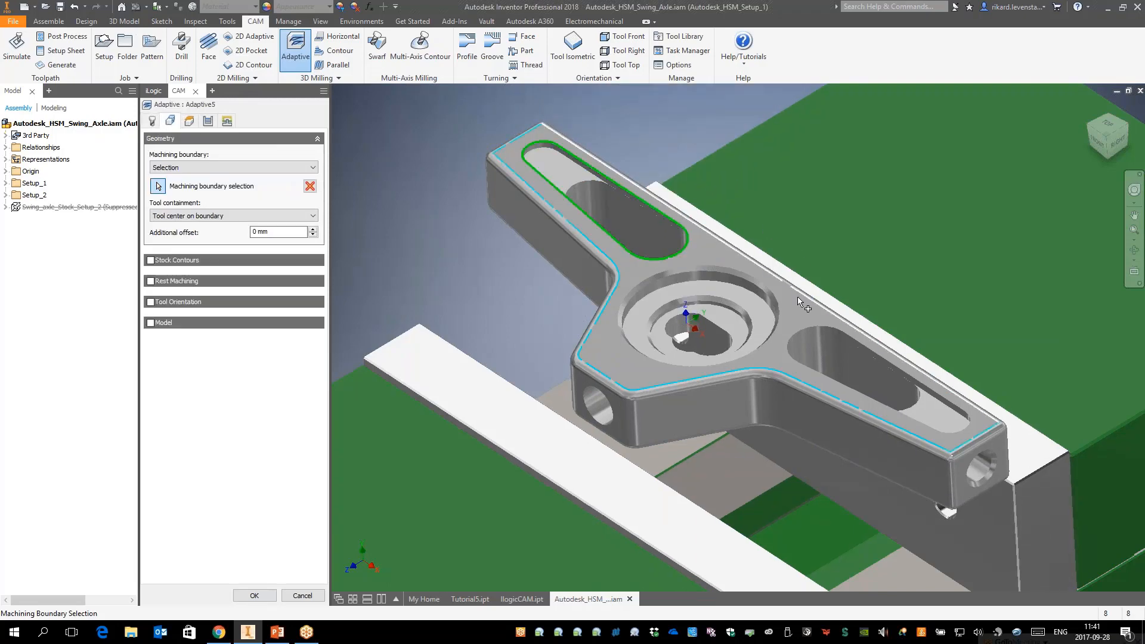
click(811, 328)
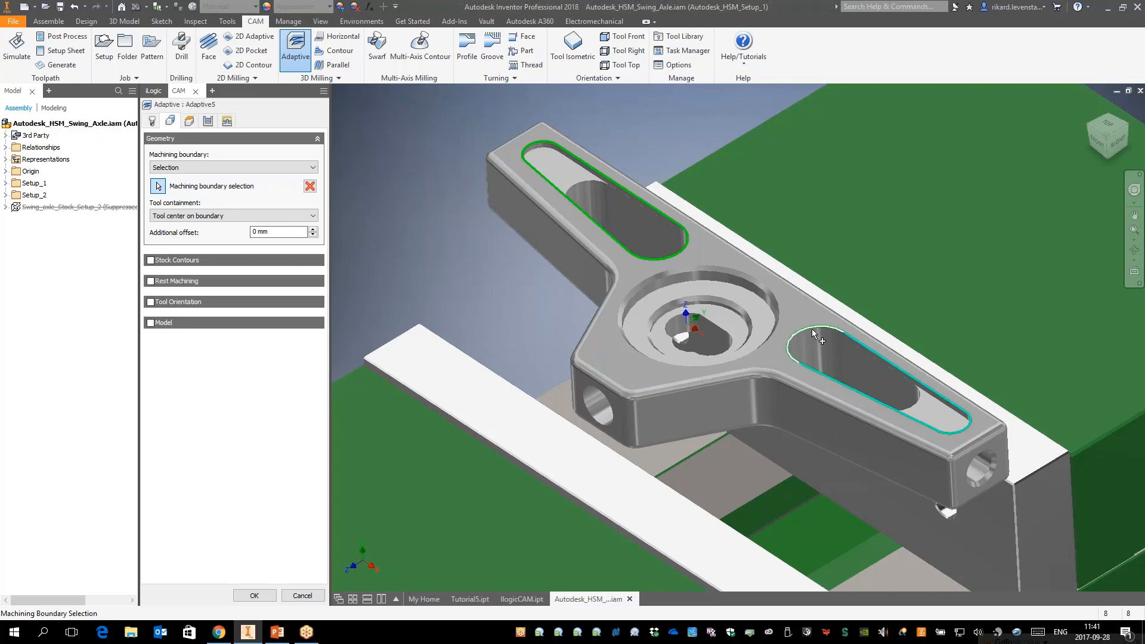
click(744, 275)
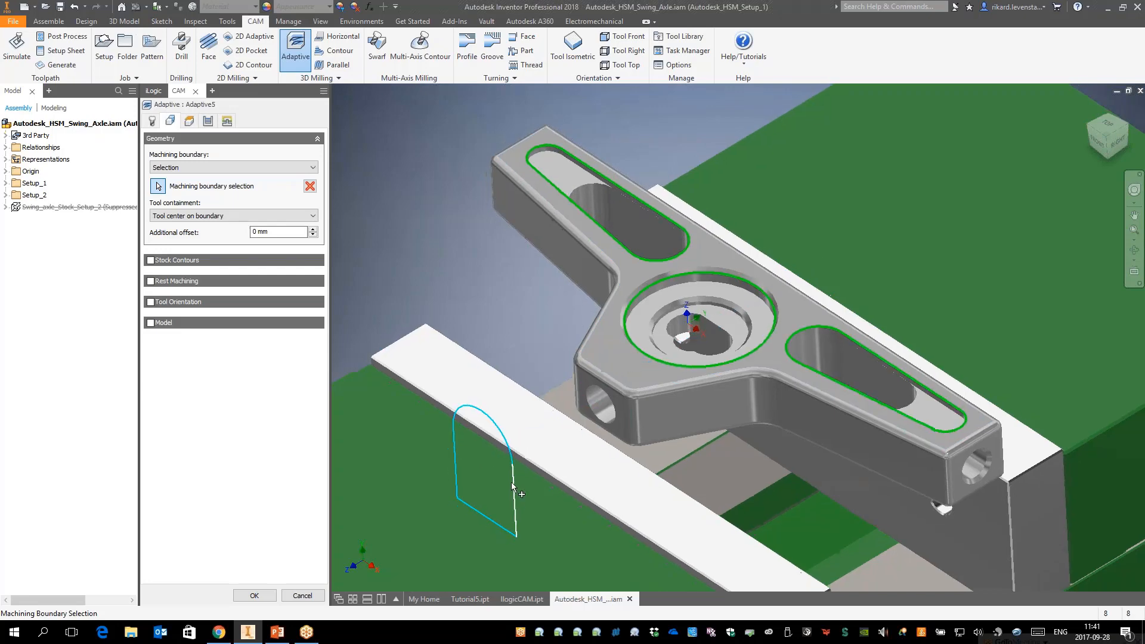
scroll(511, 483, down, 1)
click(190, 123)
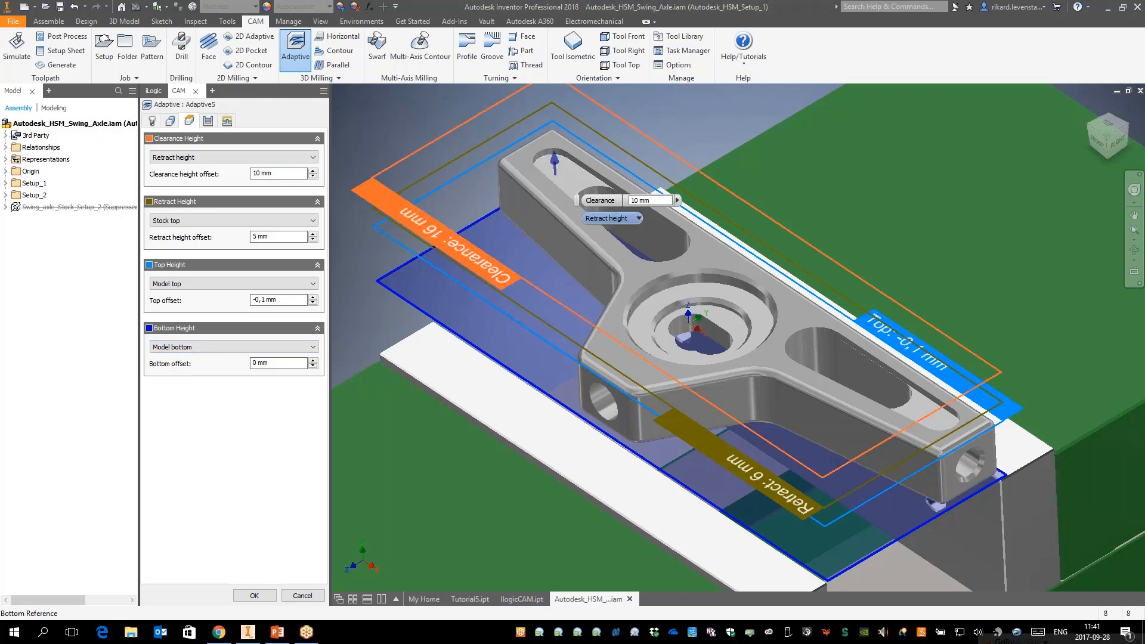
click(254, 595)
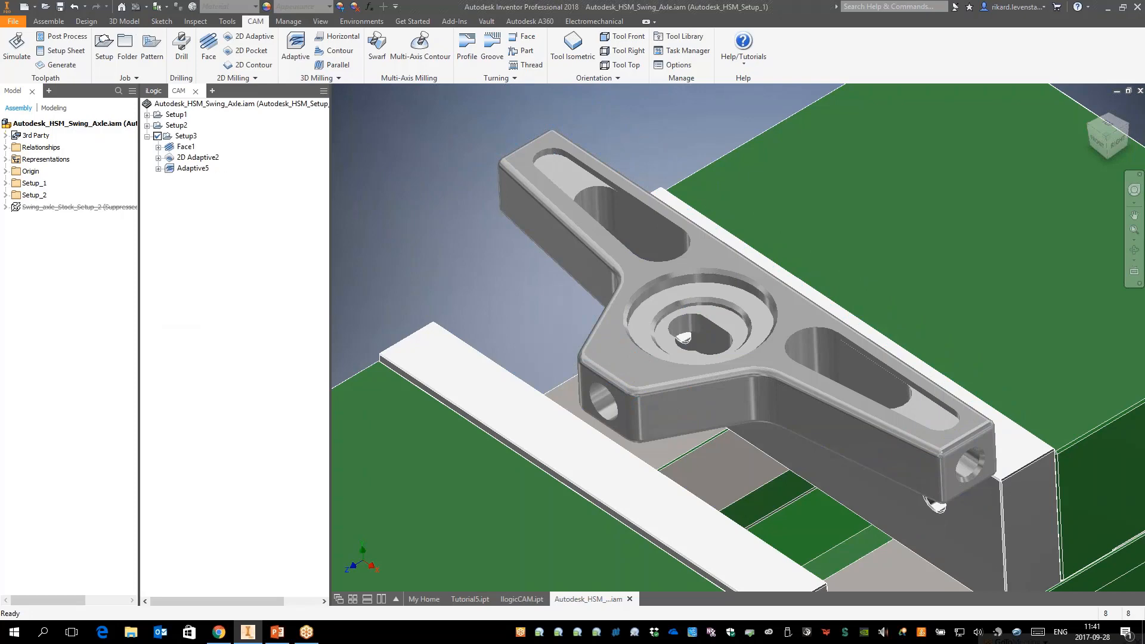
Simulate the Adaptive5 operation to its end with stock shown, raising the playback speed, and close the simulation
click(189, 168)
scroll(489, 256, up, 2)
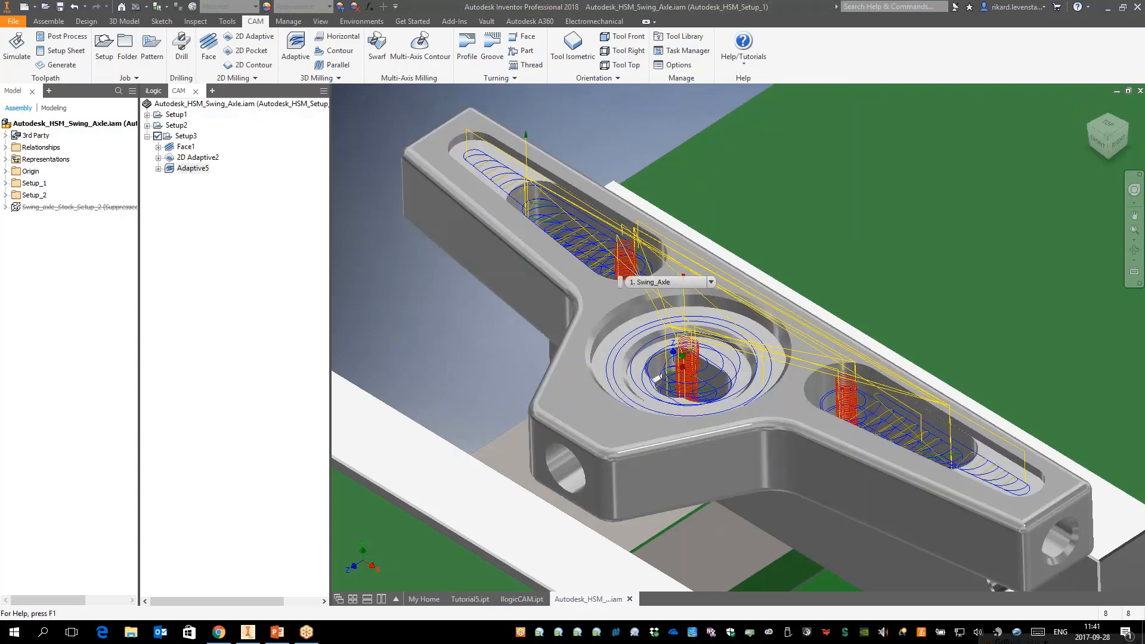
click(25, 53)
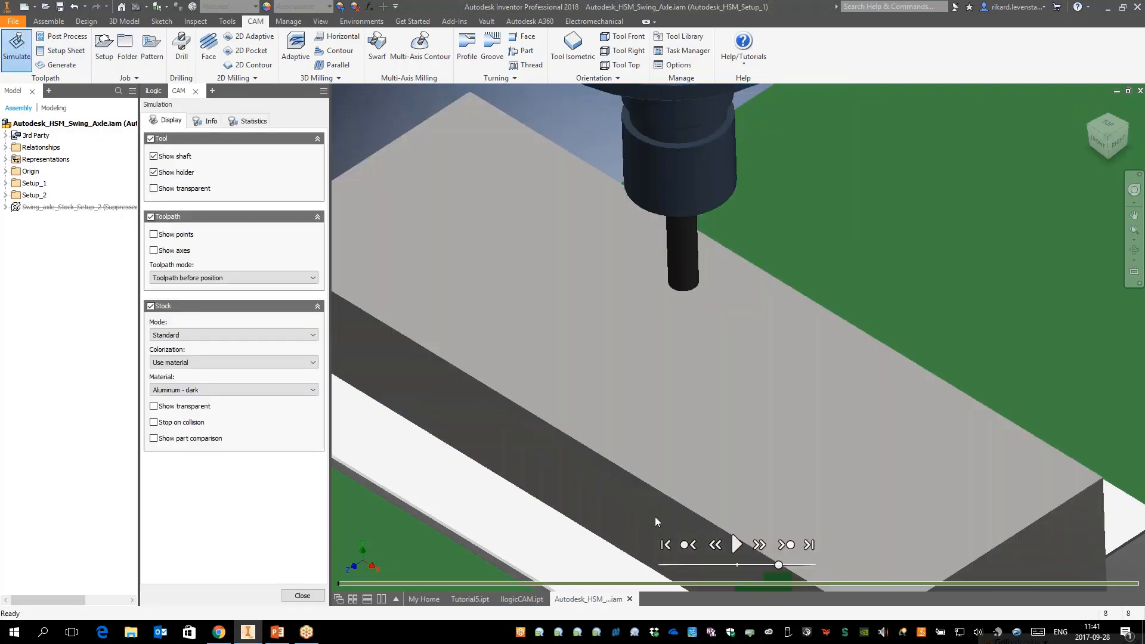
click(736, 544)
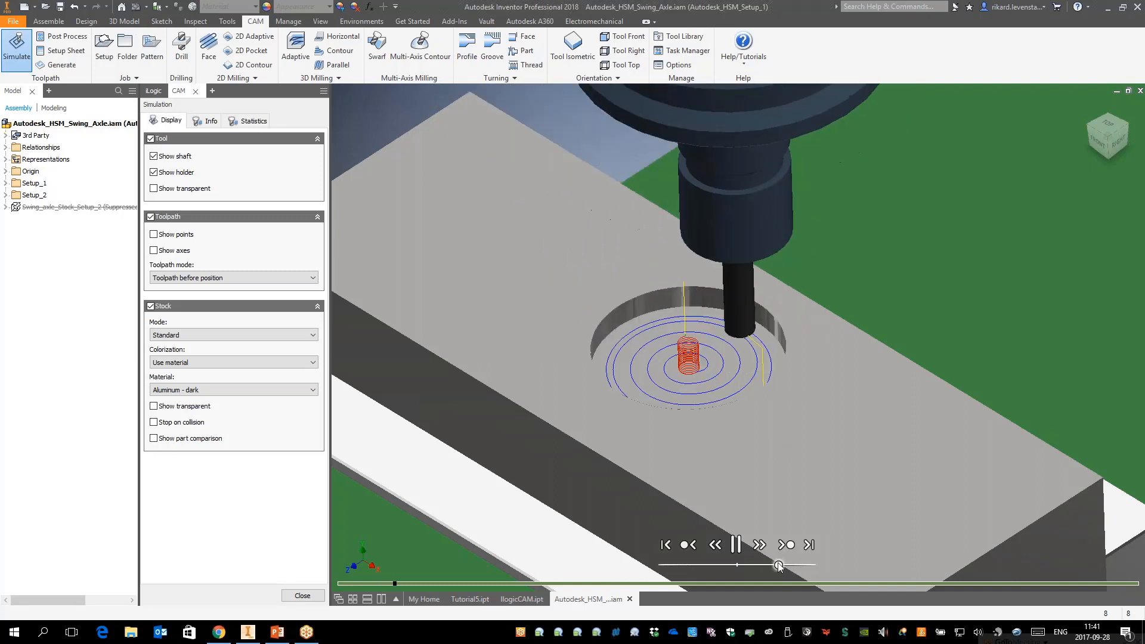
drag(779, 564, 787, 564)
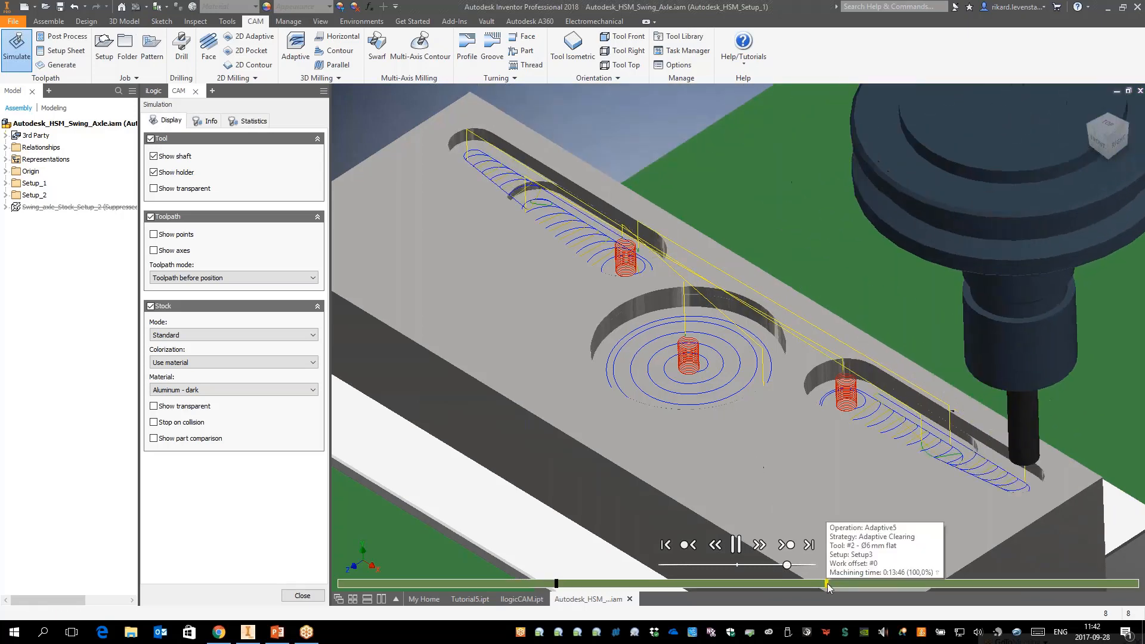
drag(787, 565, 800, 565)
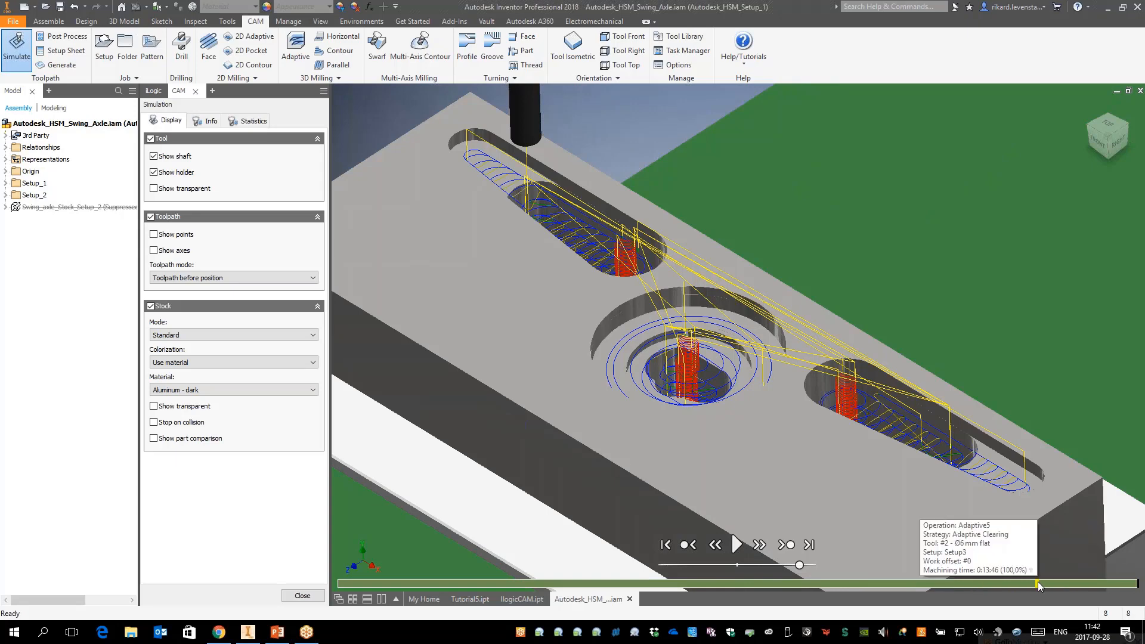
click(317, 598)
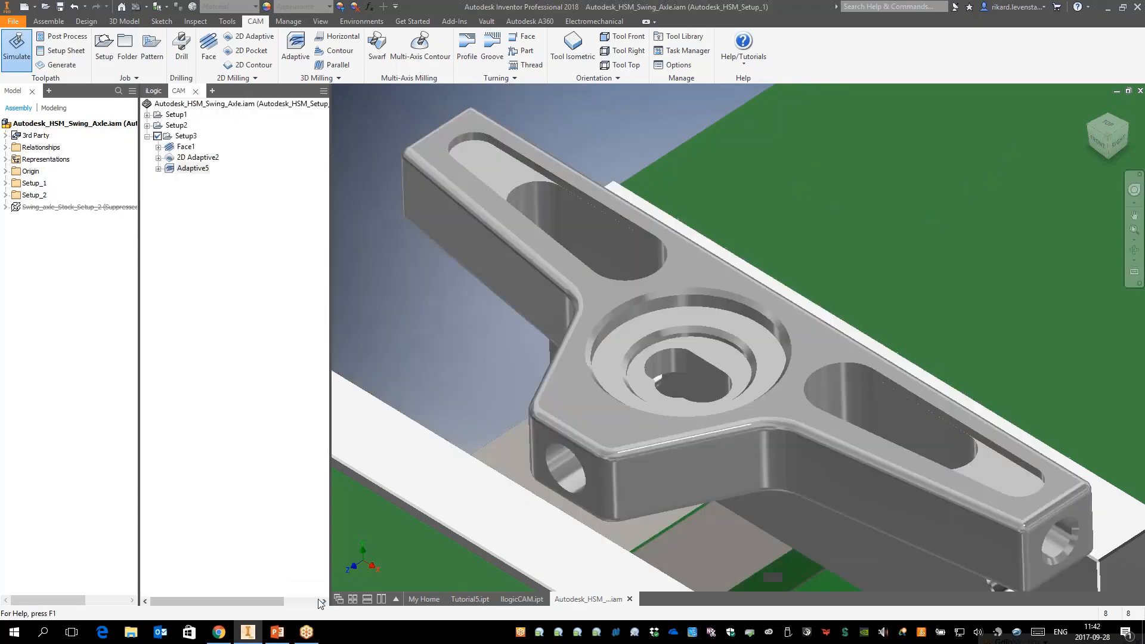
Start a 2D Chamfer operation with the #5 Ø6 mm 90° spot drill and examine its tip close up
mouse_move(195, 171)
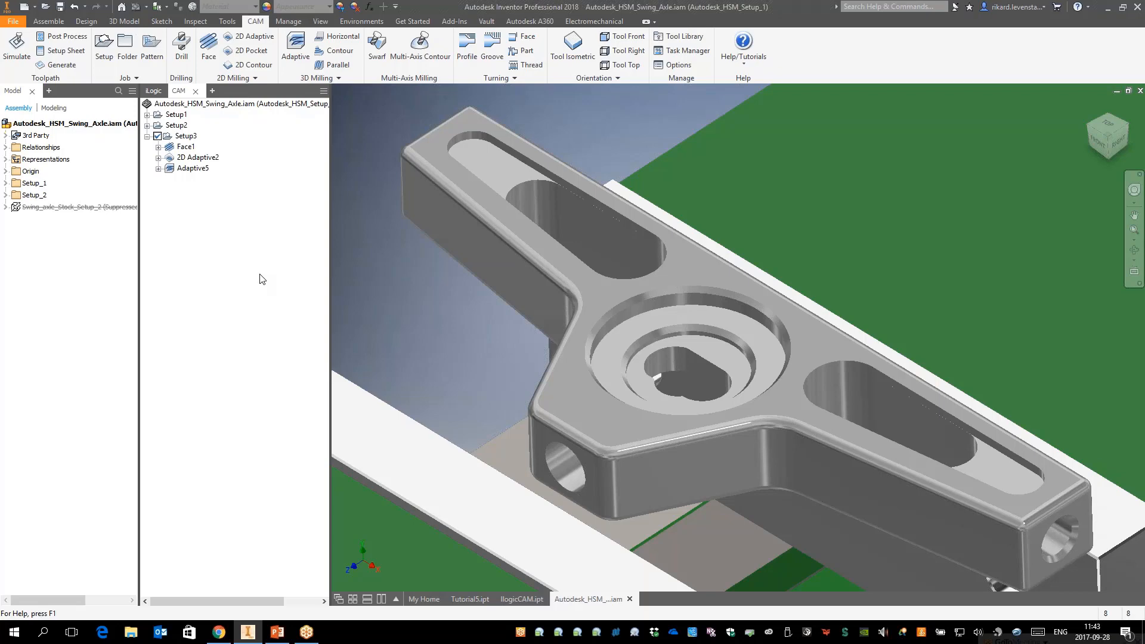
click(253, 82)
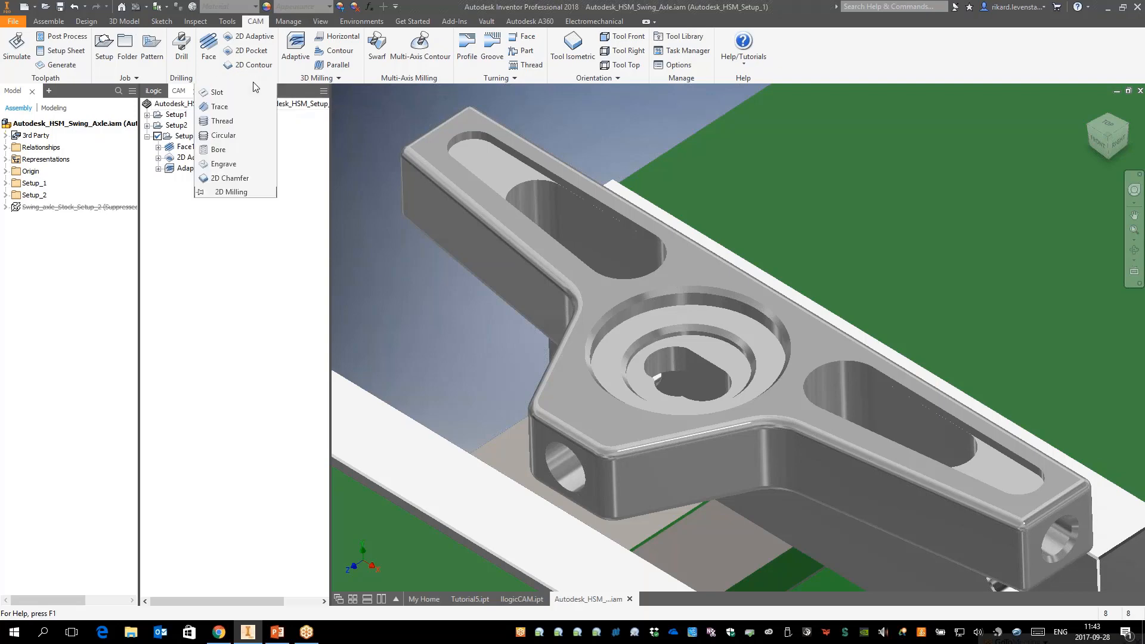
click(244, 178)
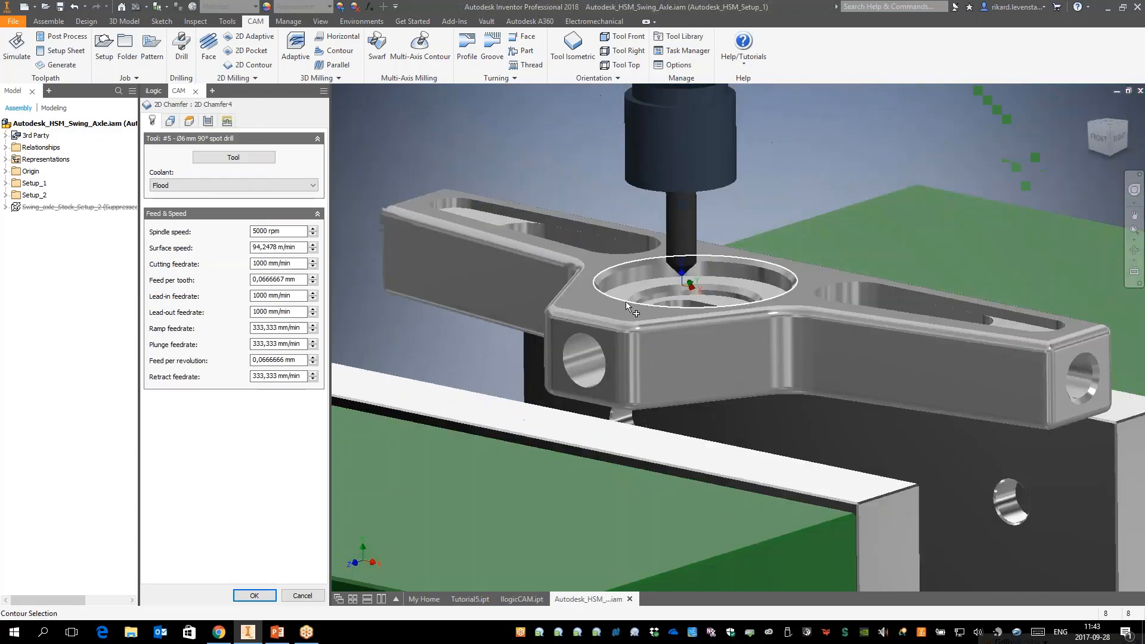
shift+middle_drag(625, 302, 668, 213)
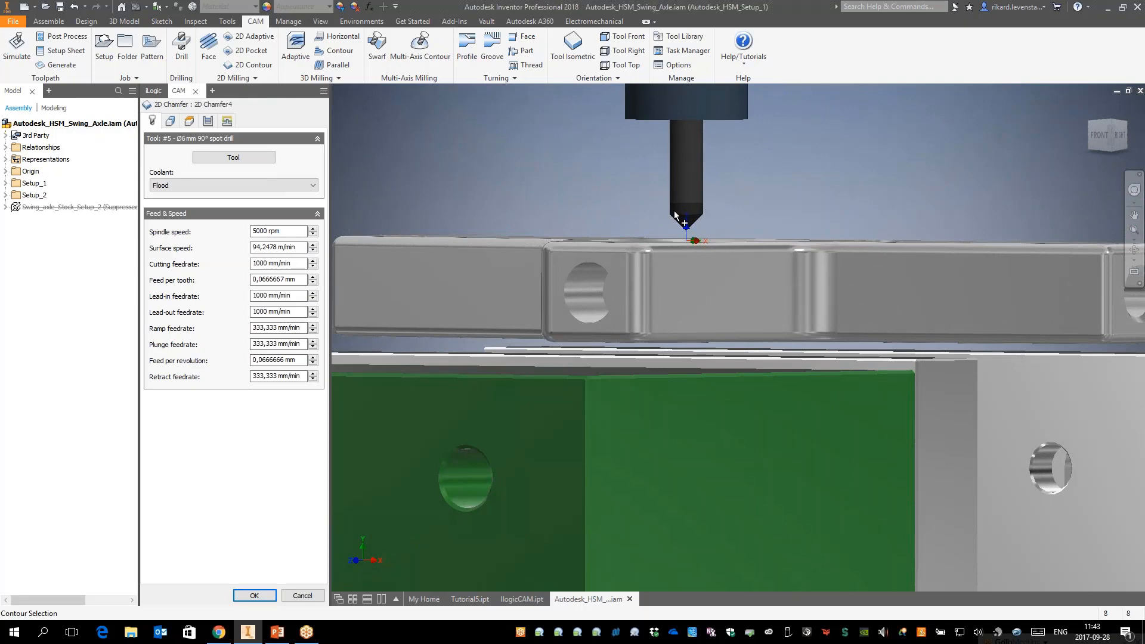
scroll(697, 225, down, 1)
scroll(697, 225, down, 3)
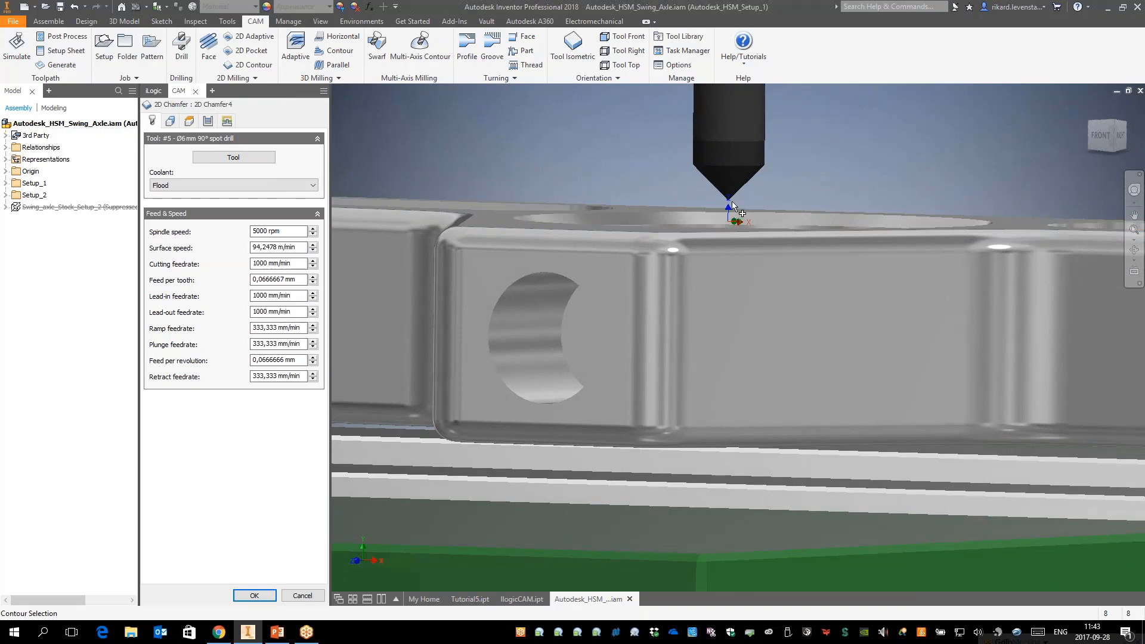
shift+middle_drag(731, 201, 621, 314)
scroll(652, 302, up, 4)
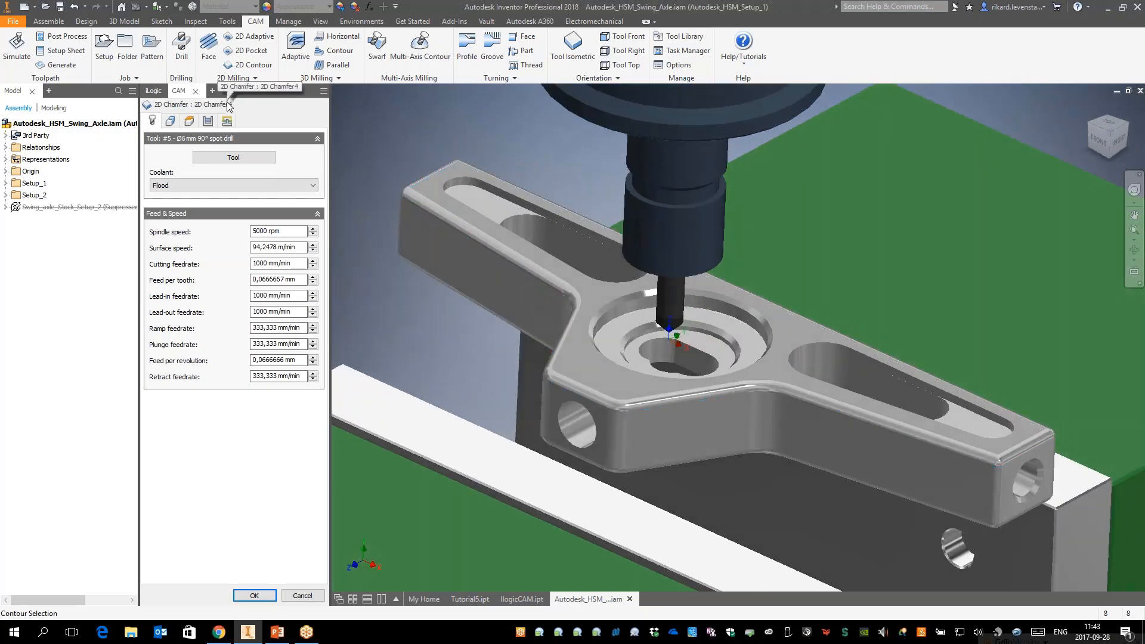
Select the upper edge contours of both elongated slots as the chamfer geometry
click(173, 120)
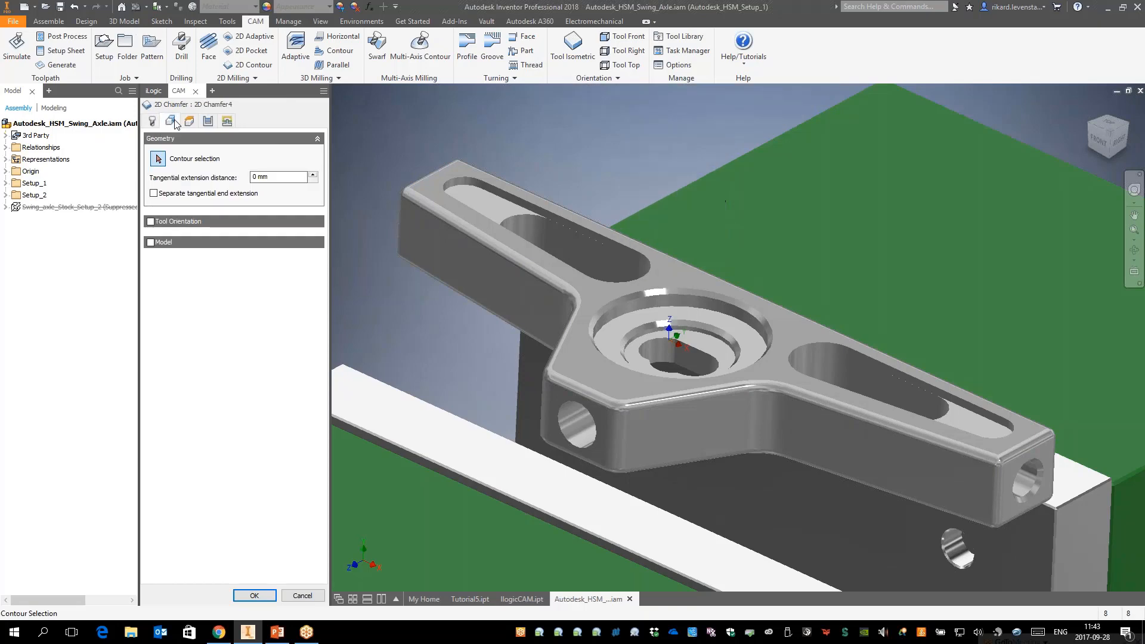
click(465, 180)
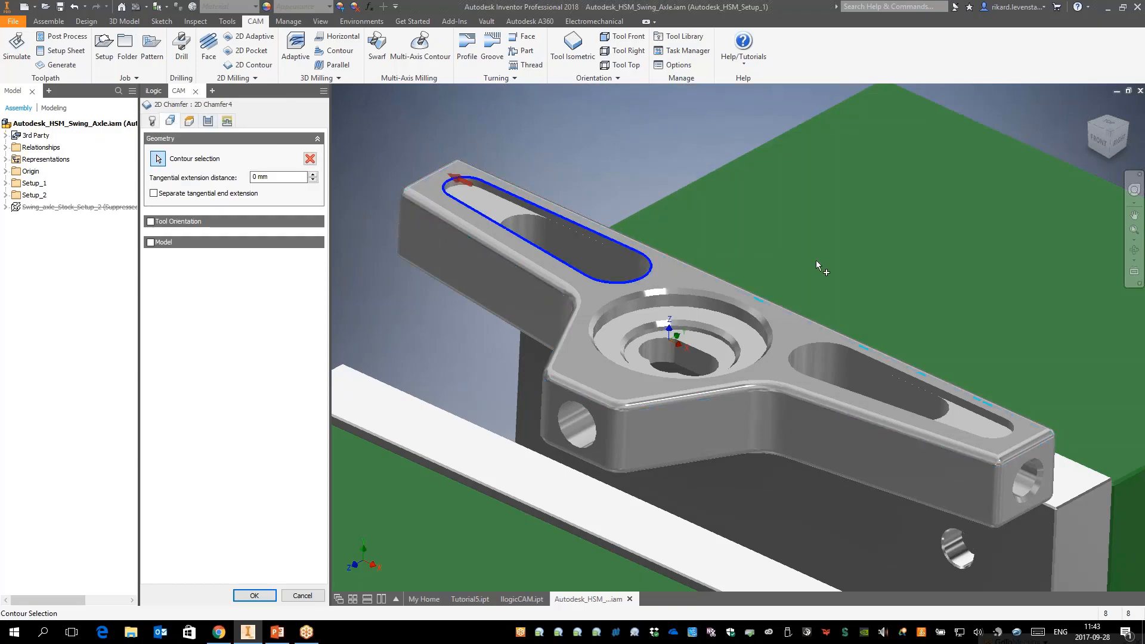
click(835, 347)
scroll(830, 353, down, 4)
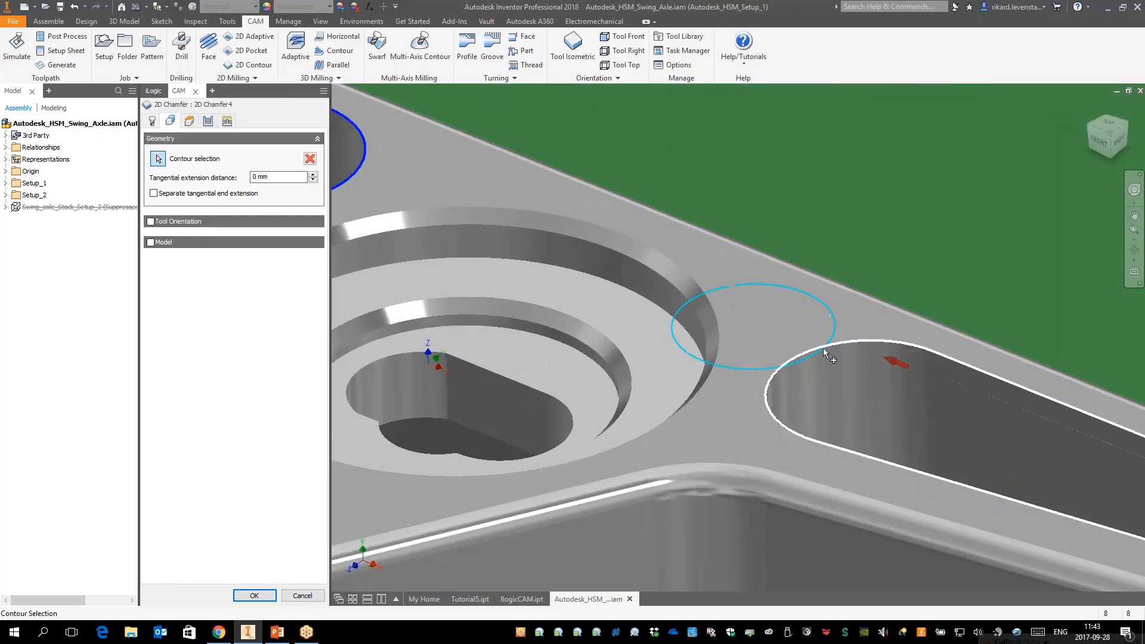
scroll(782, 389, up, 2)
scroll(782, 386, up, 5)
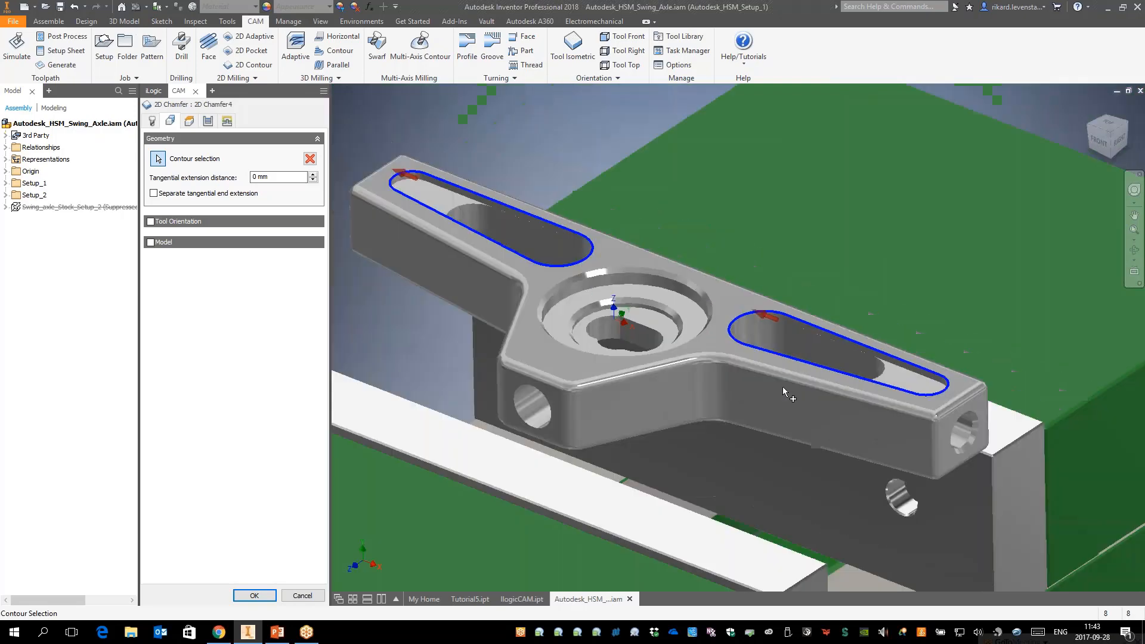
Use a 0.2 mm chamfer width with a 0.3 mm chamfer tip offset and create the chamfer operation
click(212, 123)
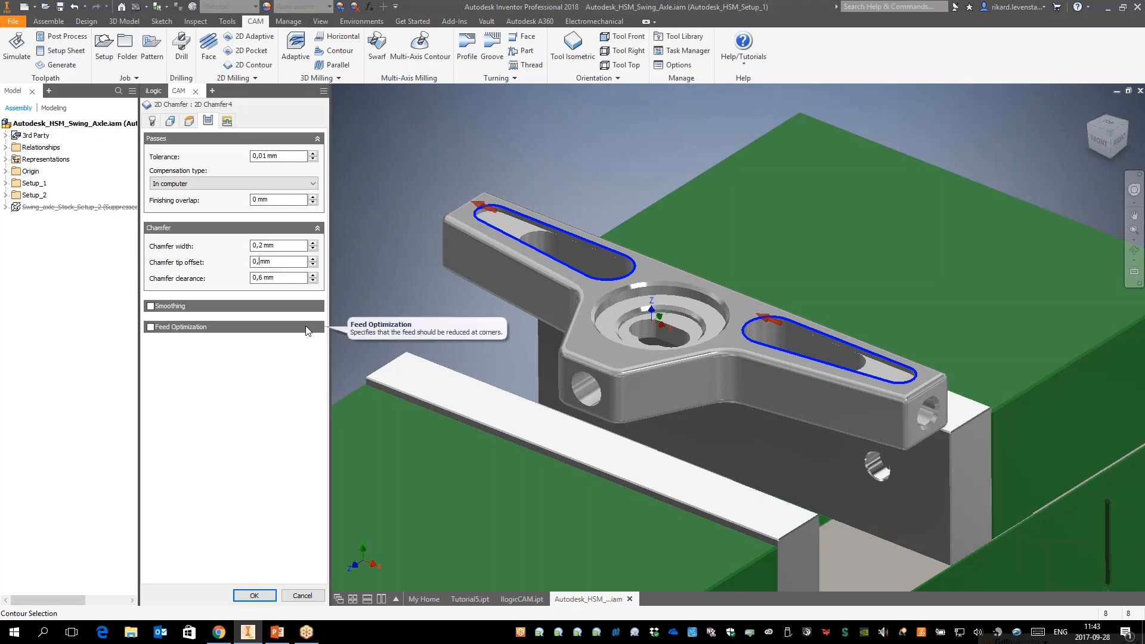
text(3)
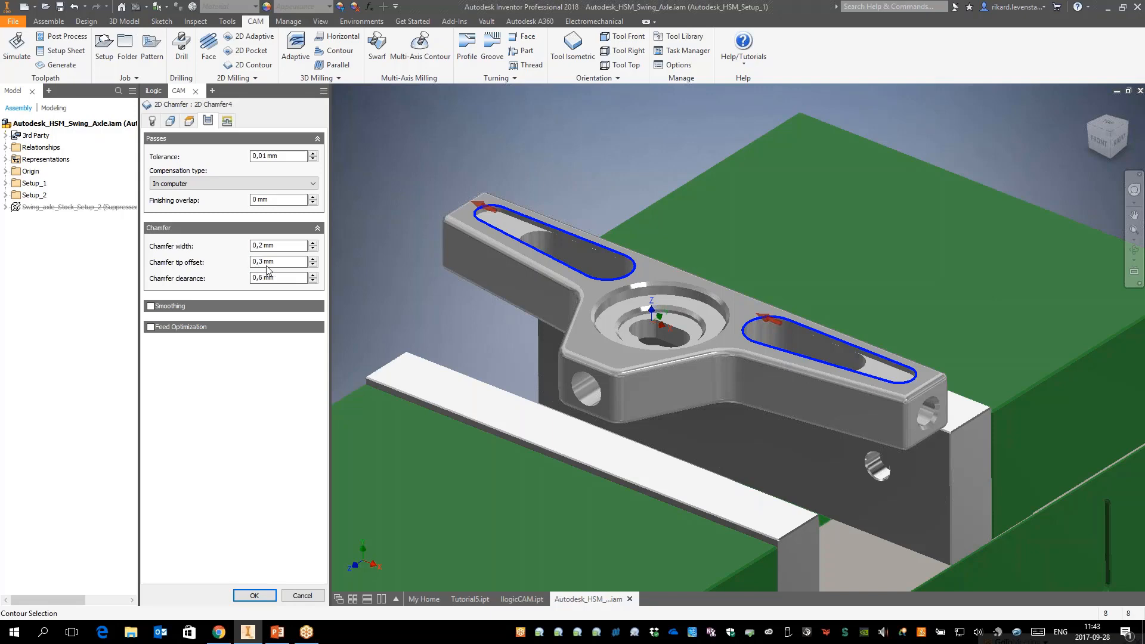
click(254, 595)
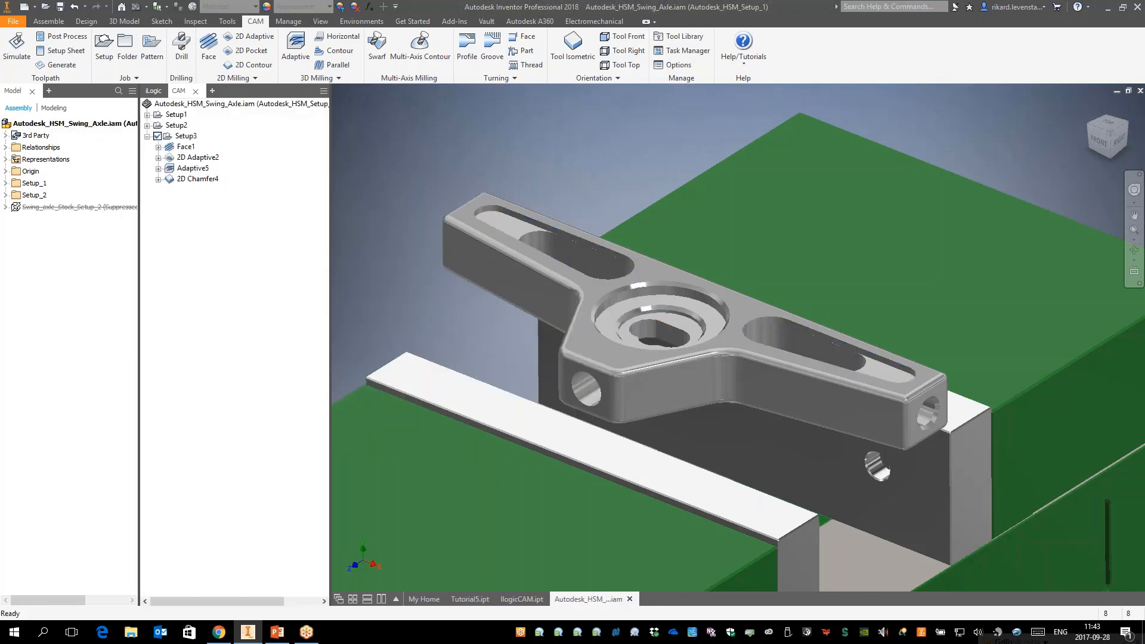
Simulate the 2D Chamfer4 operation with the stock hidden and pause it partway along the slot edge
click(194, 178)
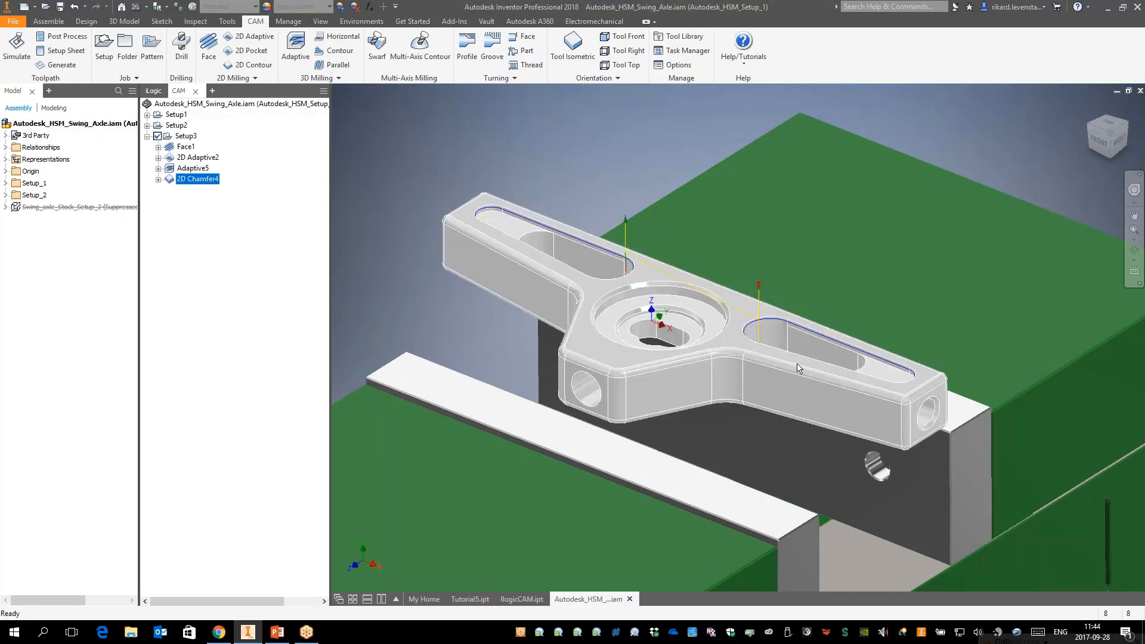
scroll(799, 368, up, 2)
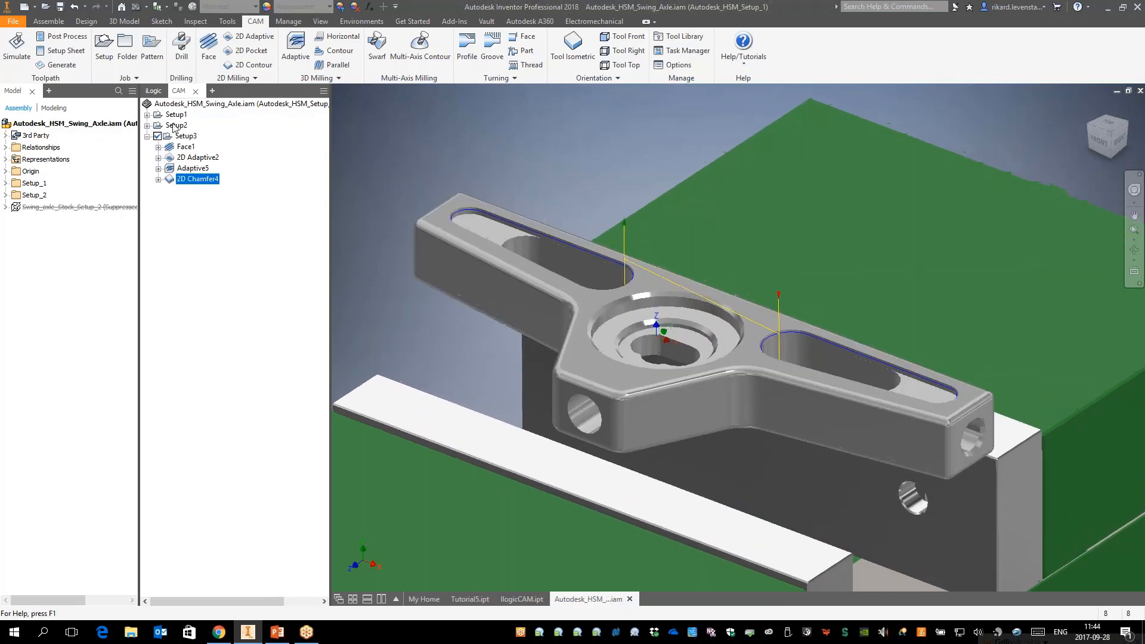
click(17, 48)
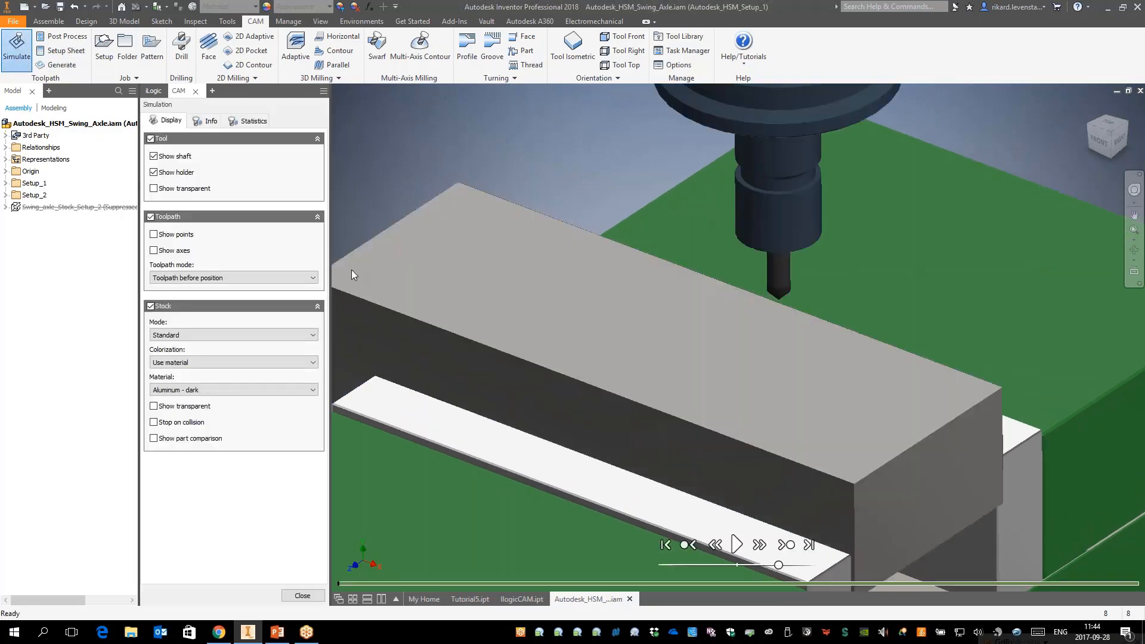
click(150, 306)
click(737, 546)
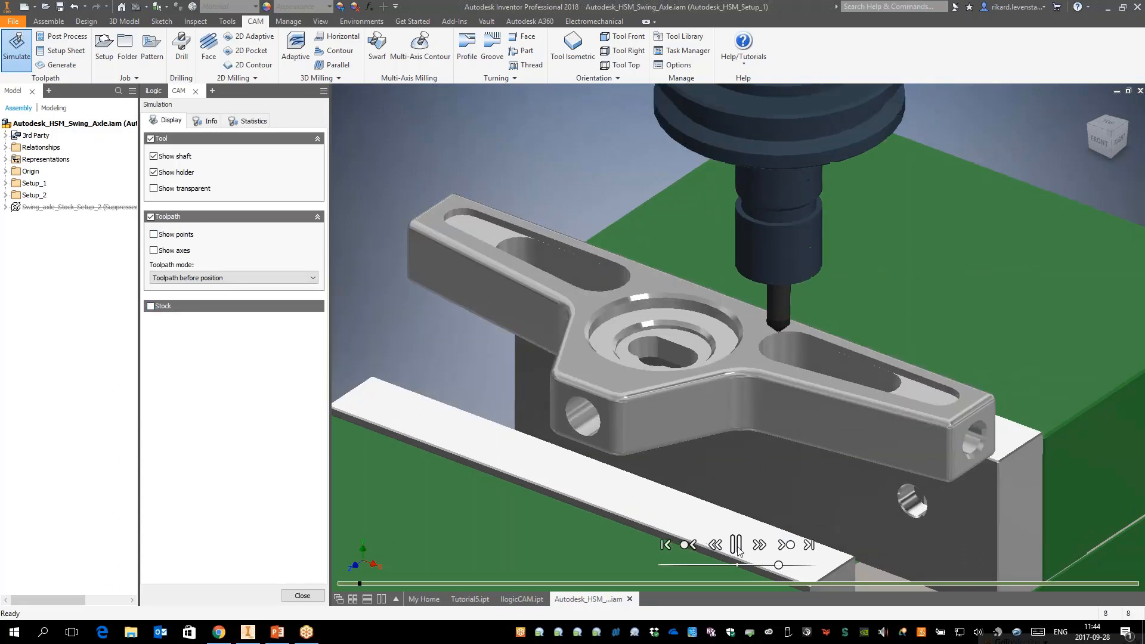
click(737, 545)
Examine the spot drill tip against the slot edge up close, then close the simulation and restore the home view
shift+middle_drag(793, 531, 845, 499)
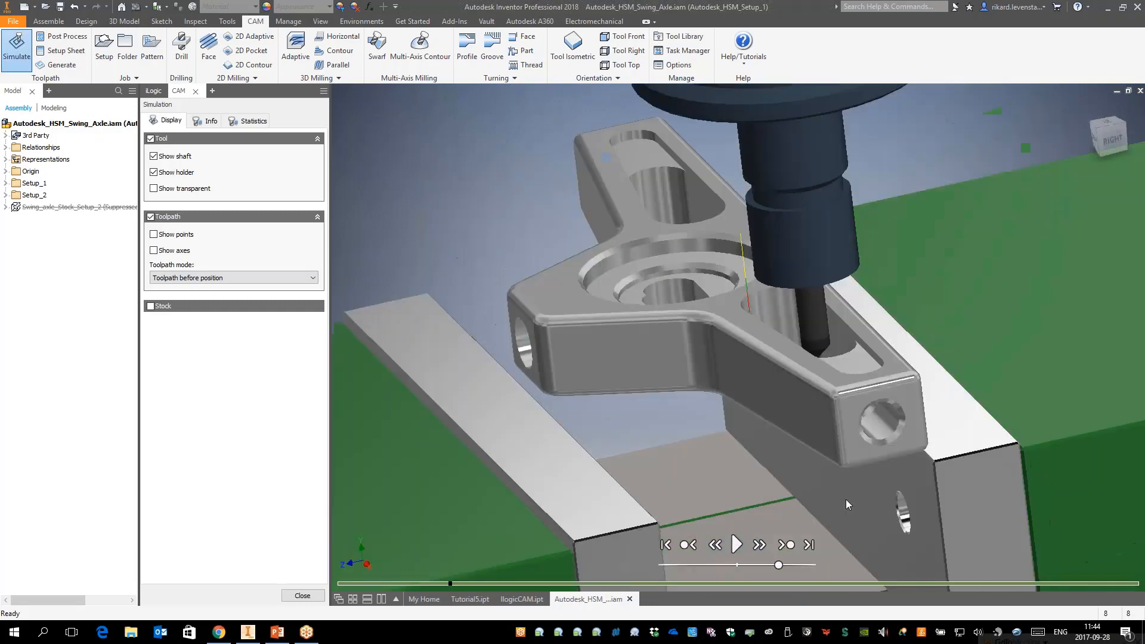
scroll(796, 402, up, 10)
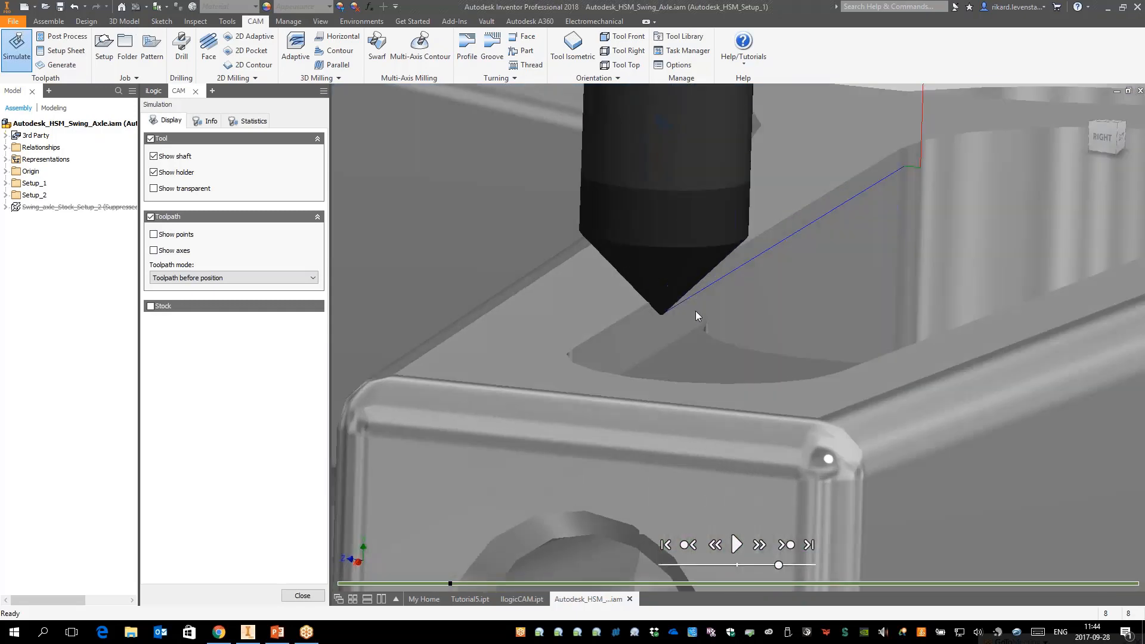
scroll(696, 310, up, 6)
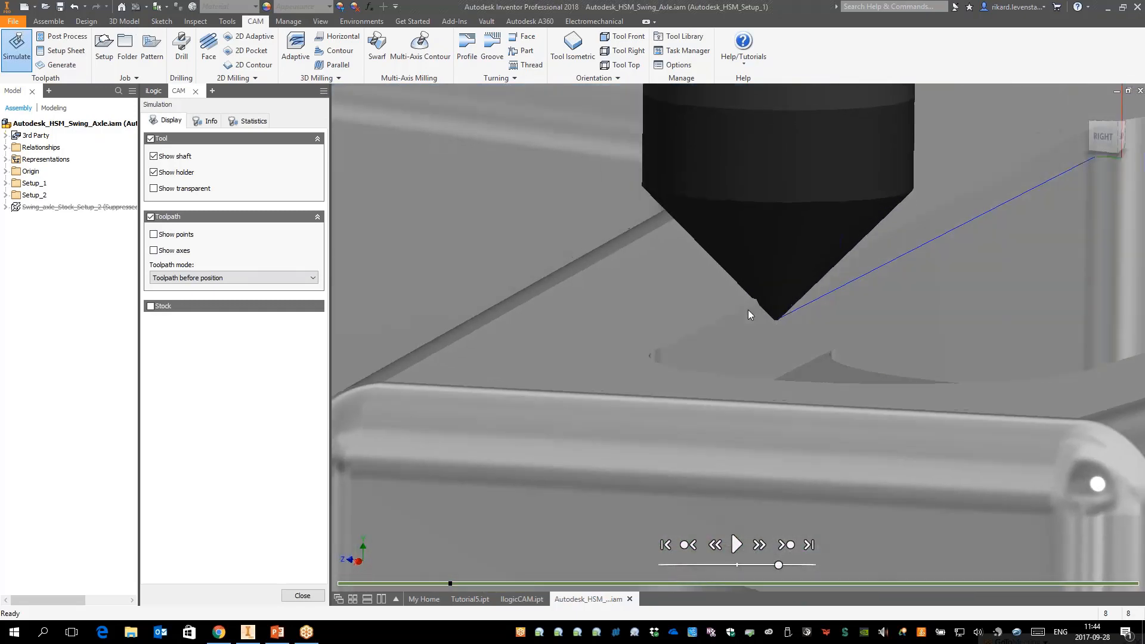
scroll(752, 307, up, 3)
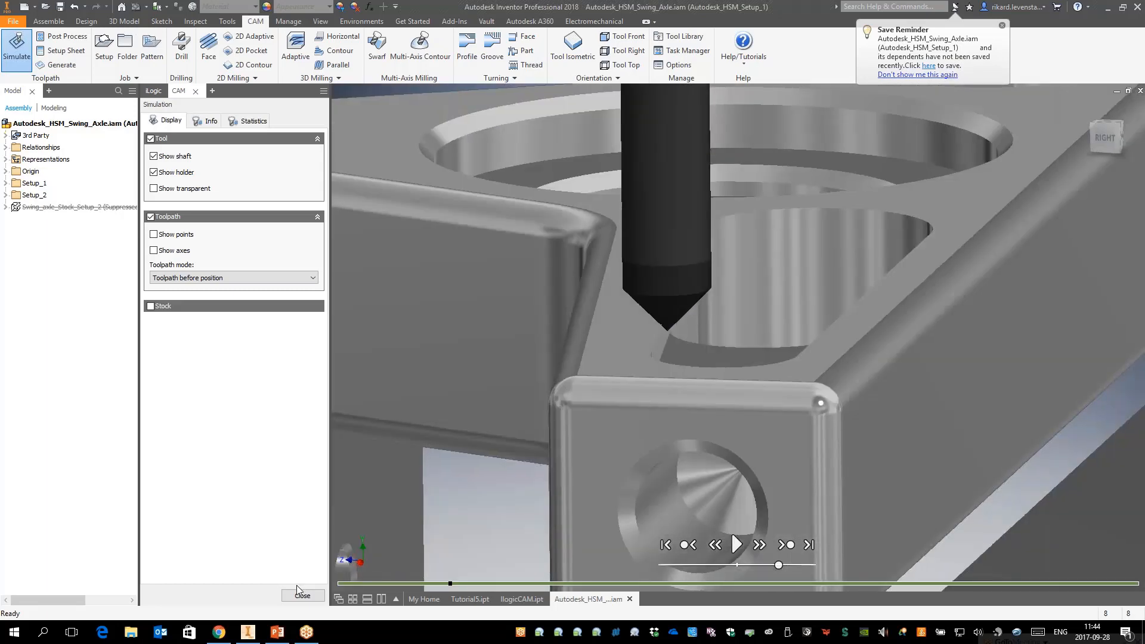
click(302, 595)
key(F6)
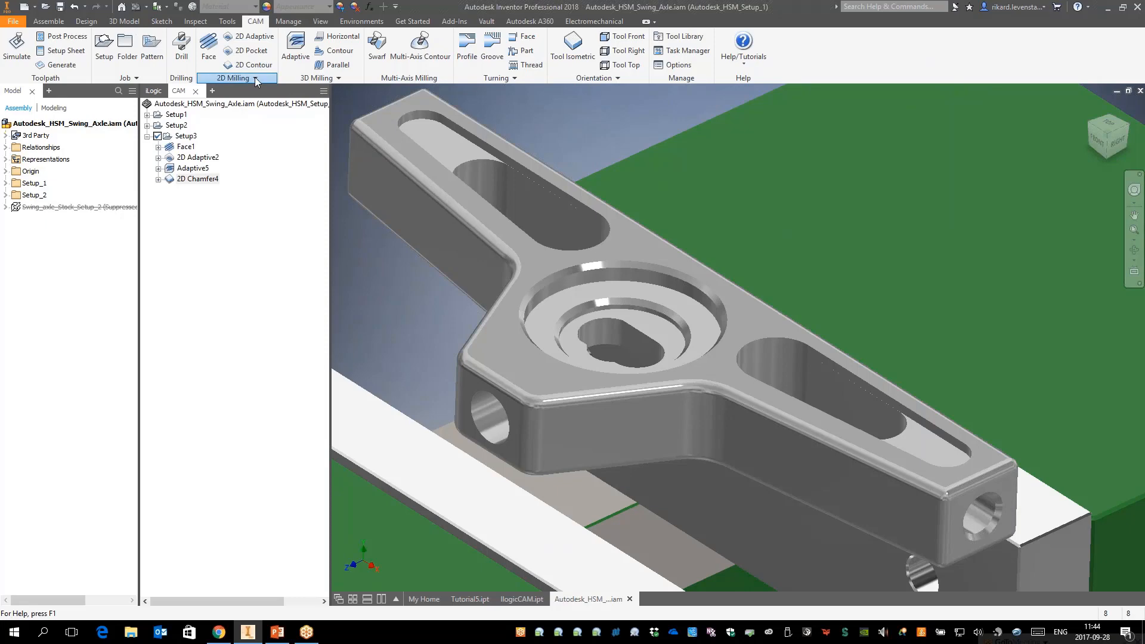
Start a 2D Contour operation with the #5 Ø6 mm 90° spot drill from the SwingAxle library
click(255, 77)
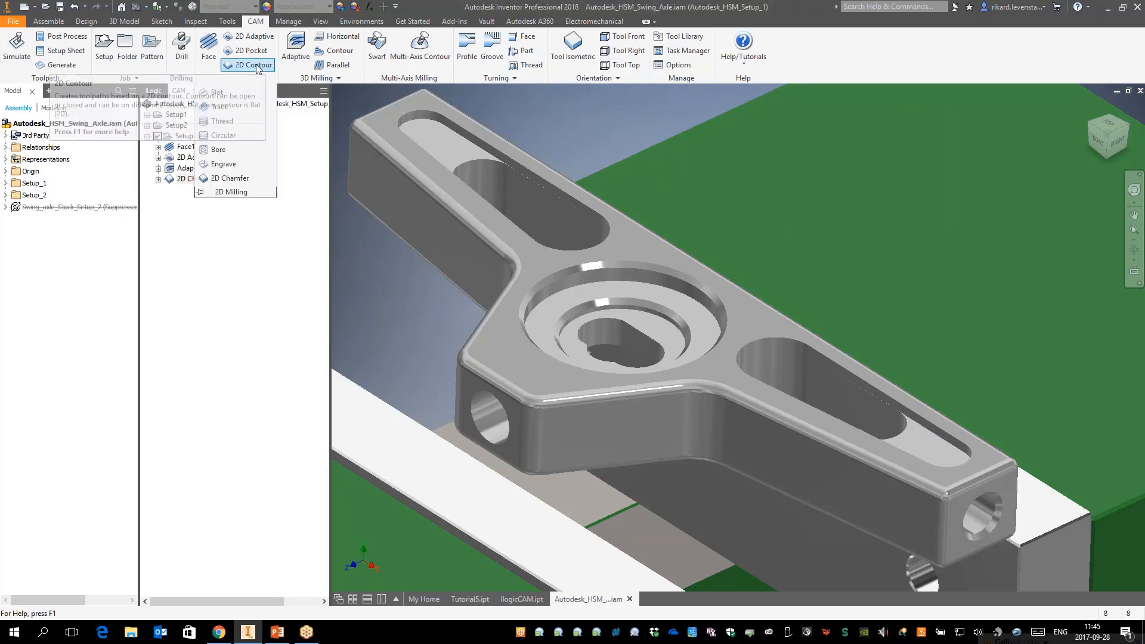
click(258, 67)
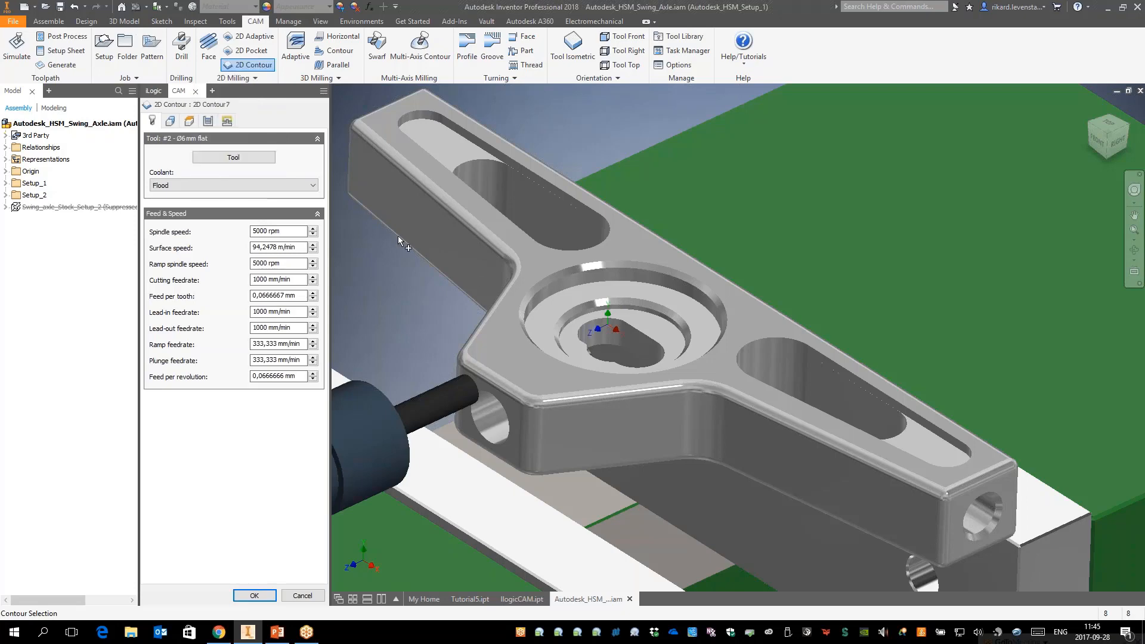
click(233, 157)
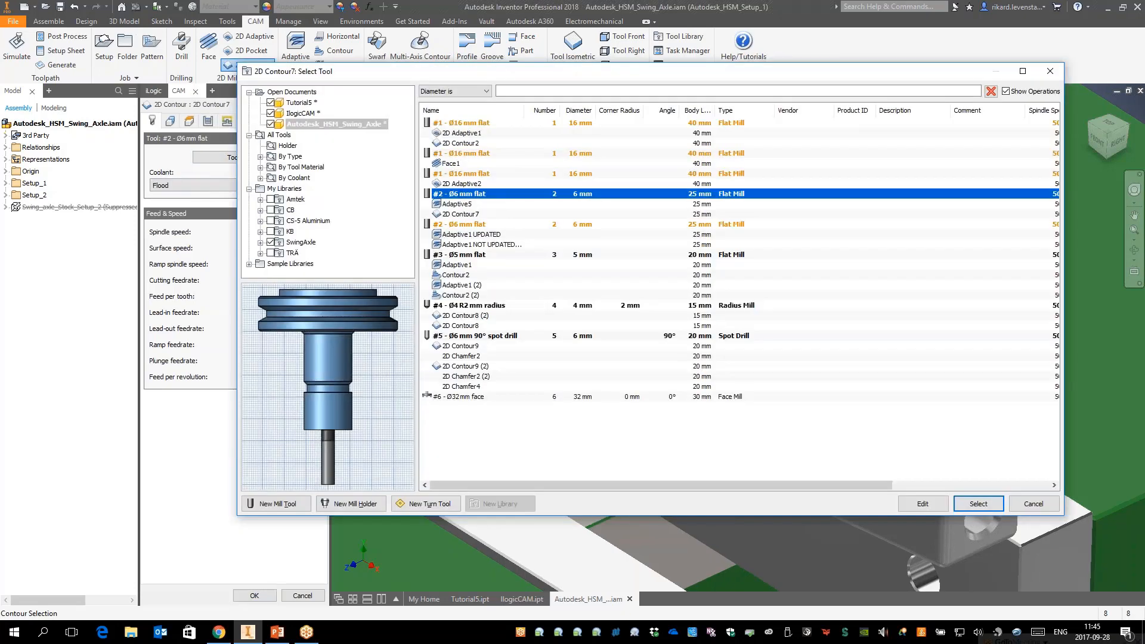
click(315, 242)
click(462, 163)
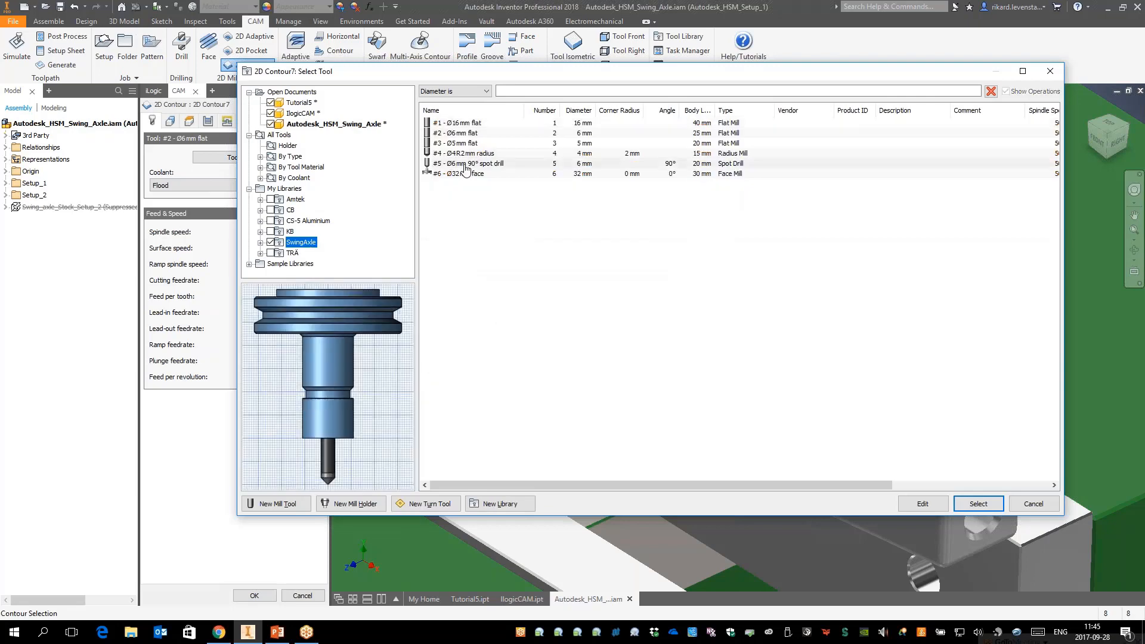
click(977, 504)
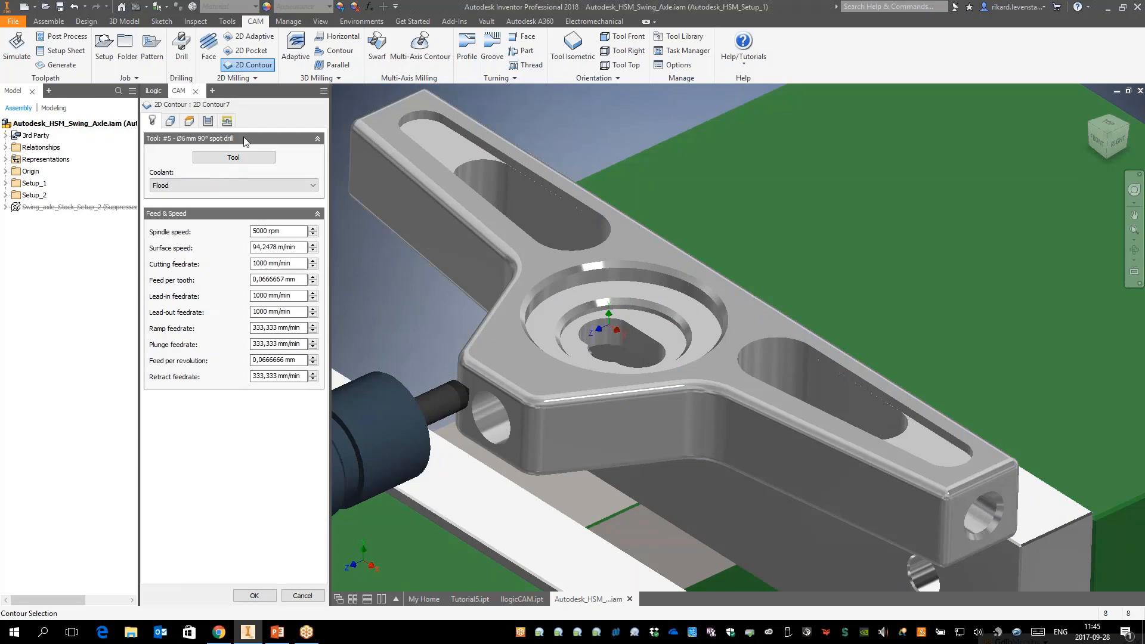
Create the 2D Contour operation on the two concentric circular edges around the central bore, with Tool Orientation turned off
click(210, 121)
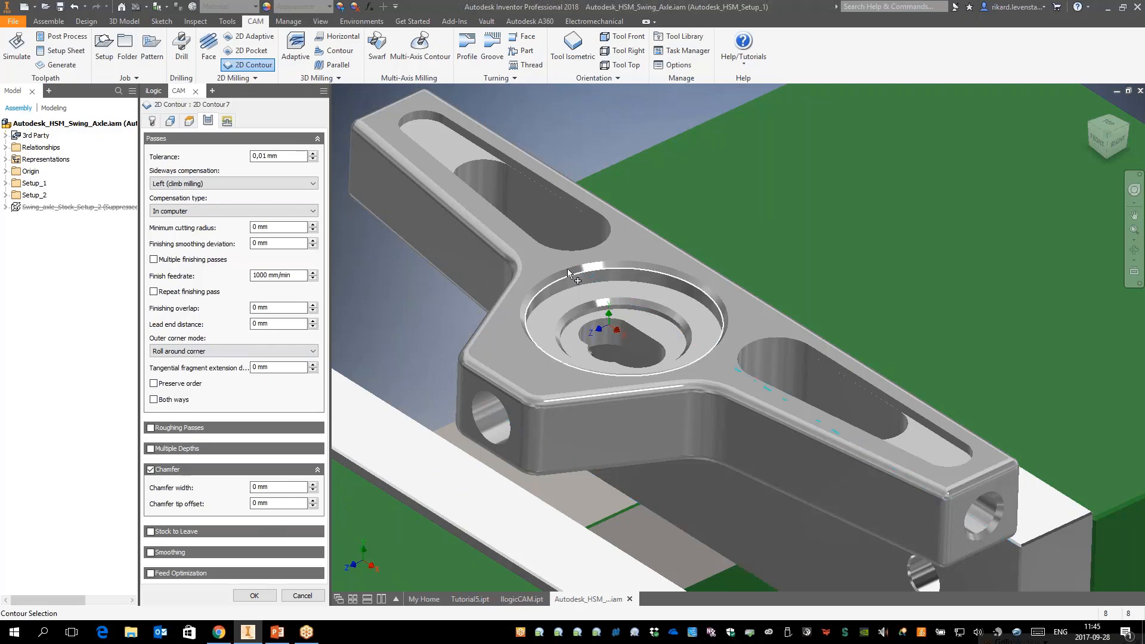
click(171, 121)
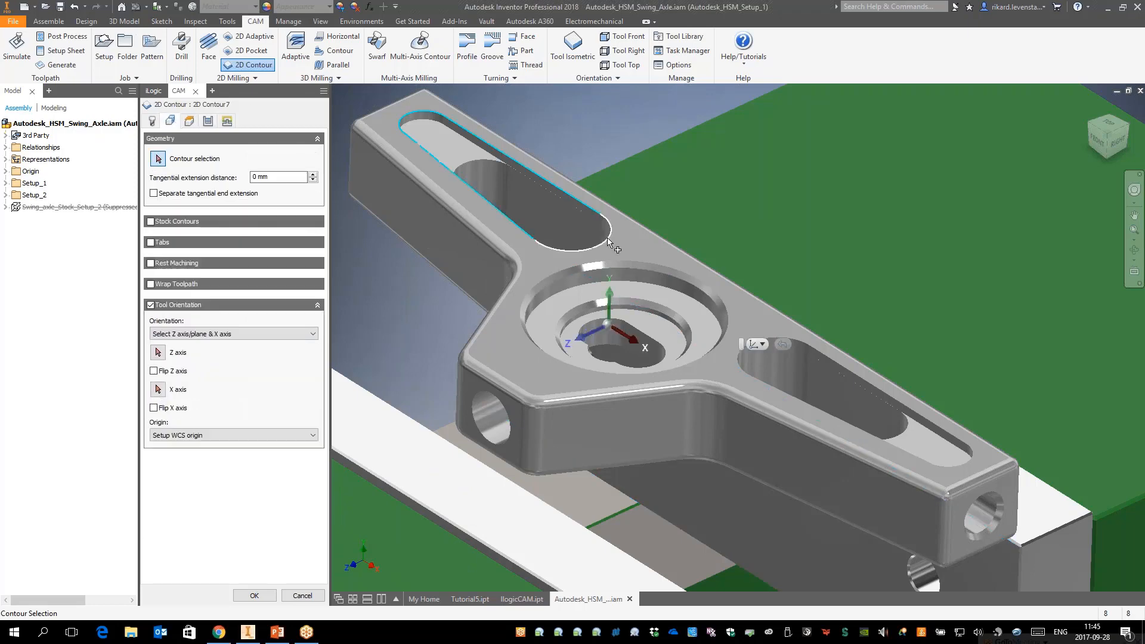
click(580, 271)
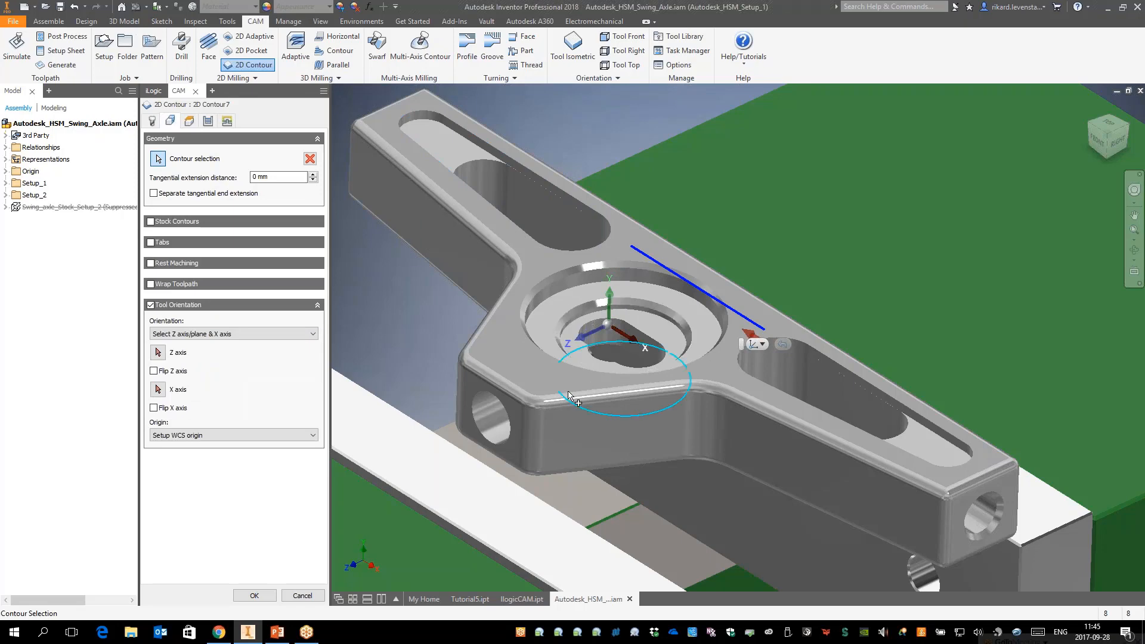
click(581, 325)
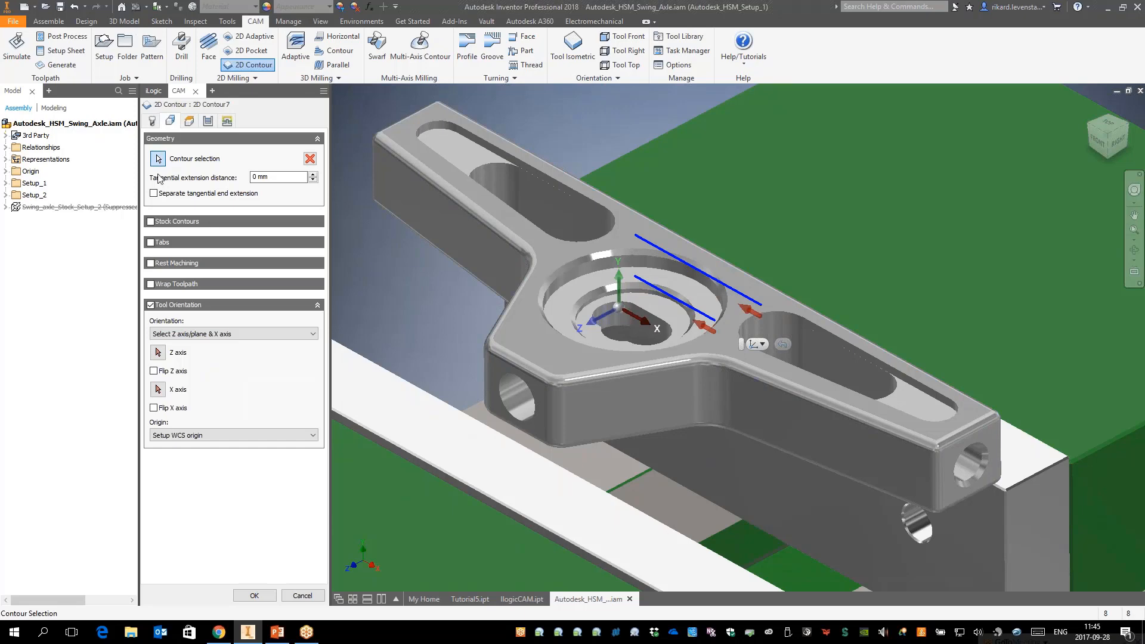
click(151, 305)
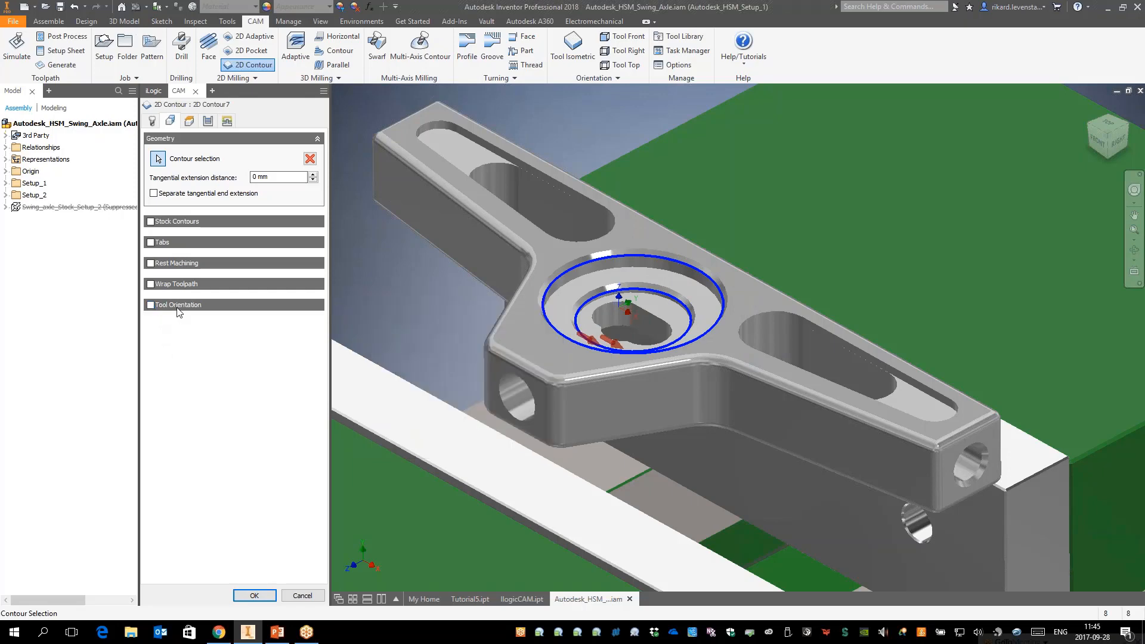
scroll(656, 250, down, 1)
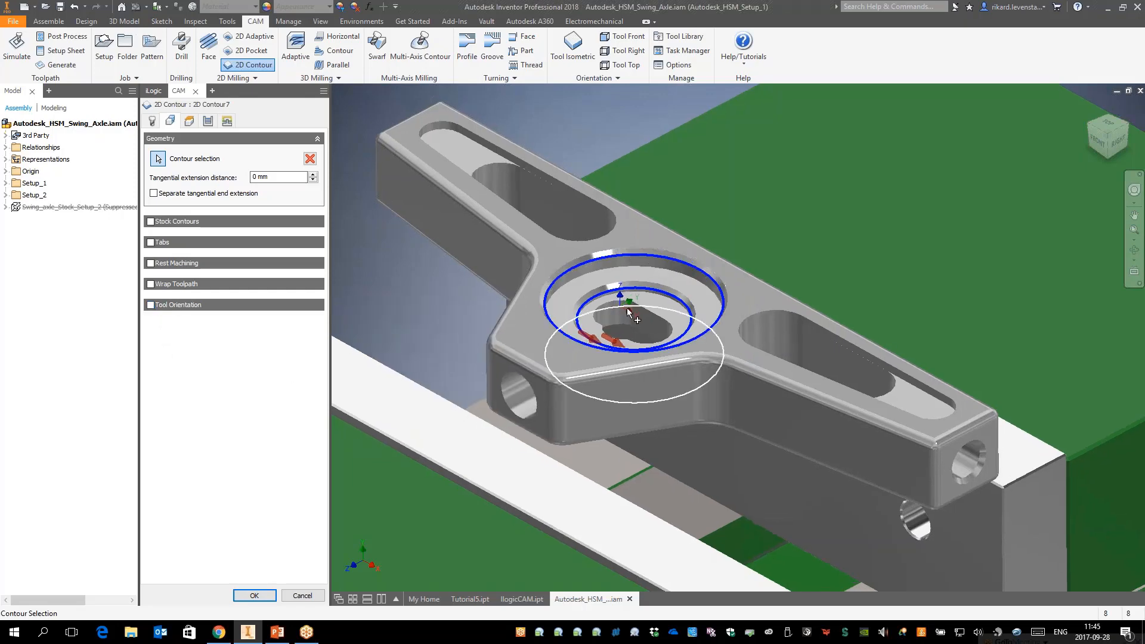
scroll(401, 430, down, 2)
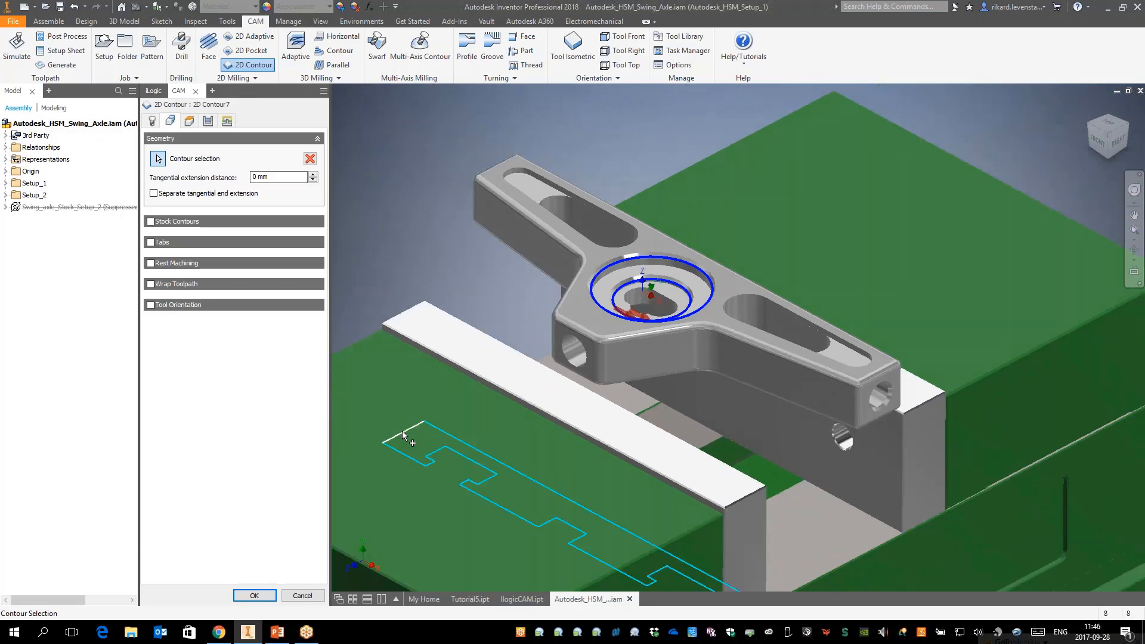
scroll(402, 431, up, 1)
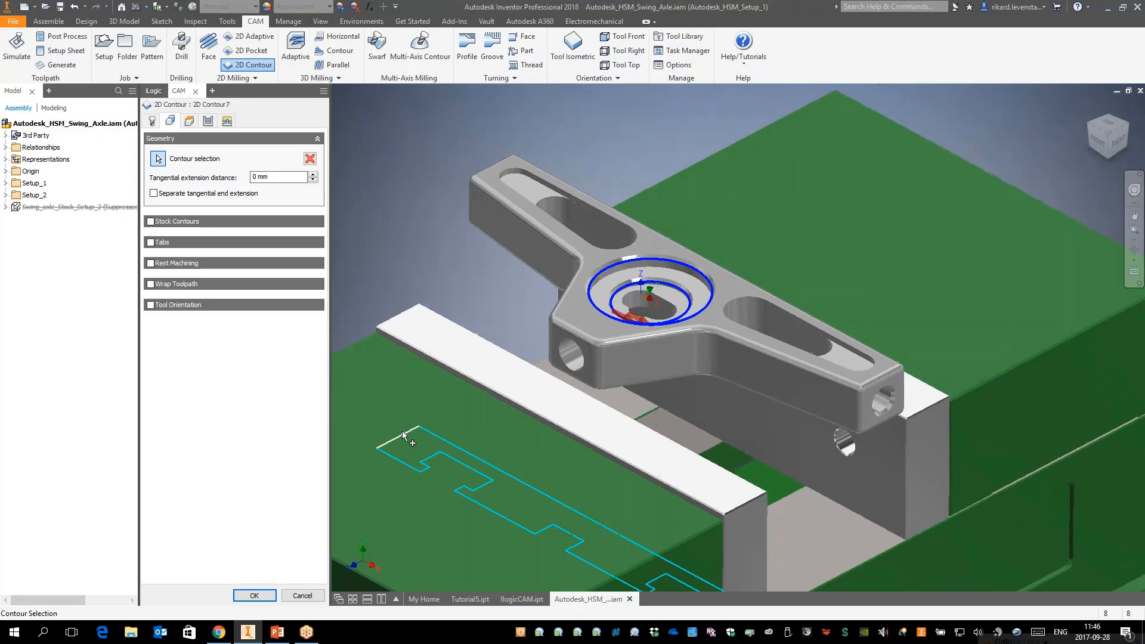
click(254, 596)
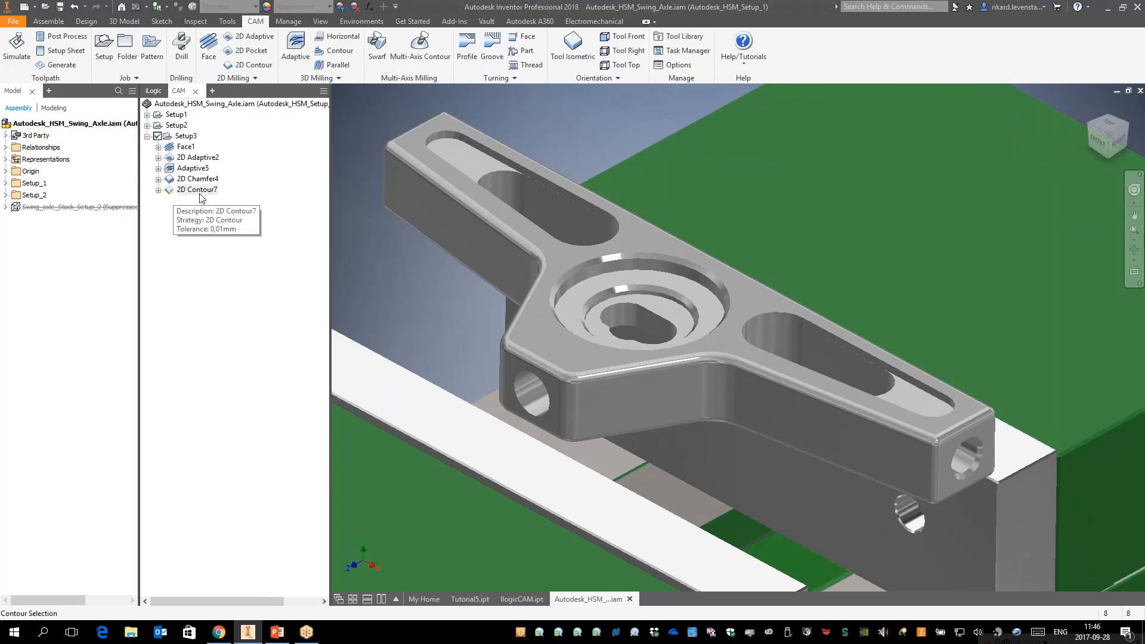
Read the generation log messages of the 2D Contour7 operation and close the log
click(199, 192)
click(220, 255)
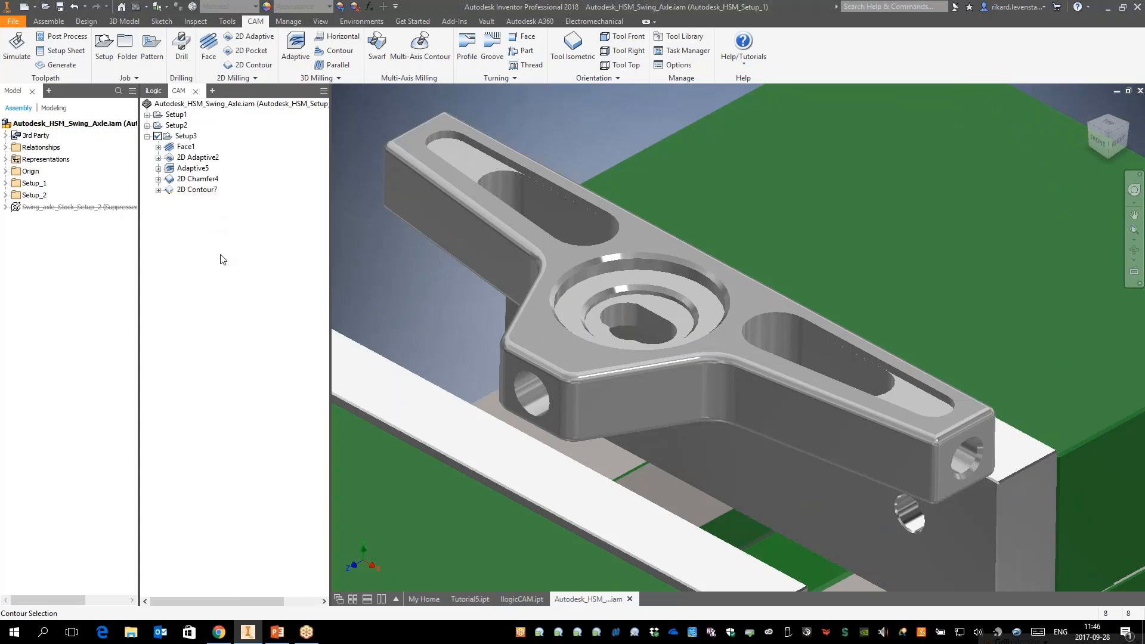
right_click(200, 190)
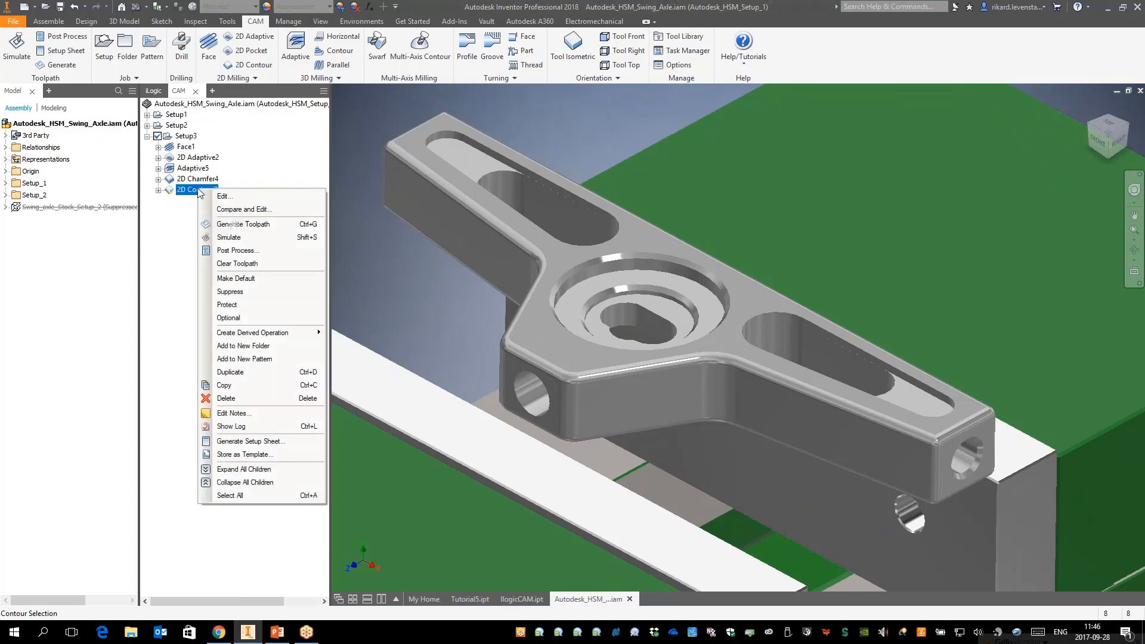
click(248, 429)
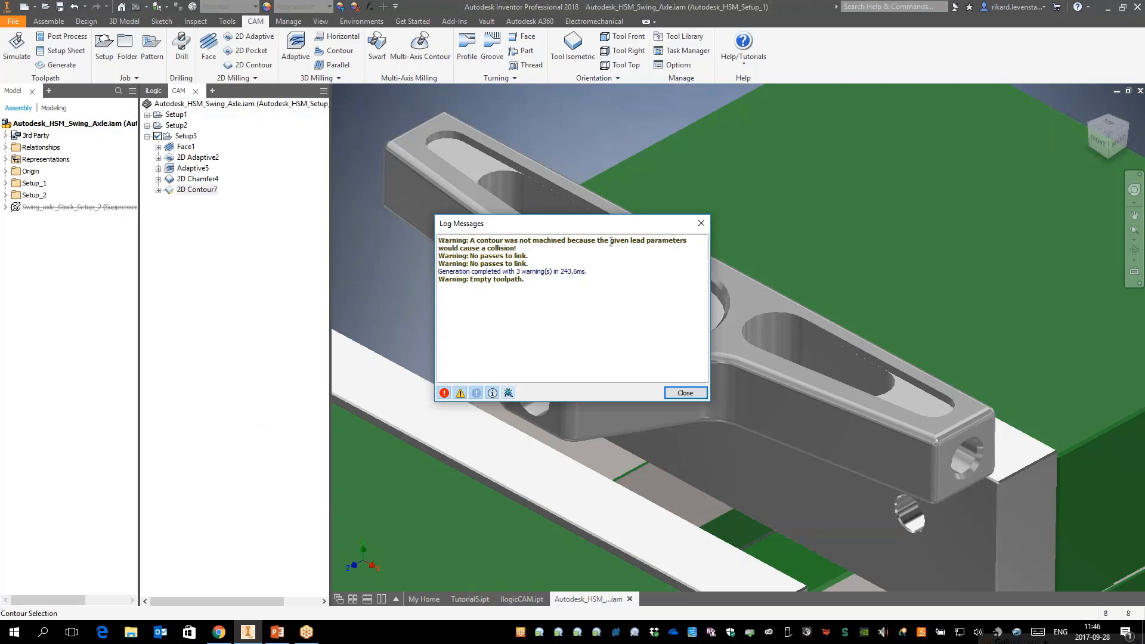
drag(610, 241, 687, 239)
click(685, 393)
Edit the 2D Contour7 operation to turn off its lead-in and regenerate the toolpath
right_click(216, 190)
click(229, 202)
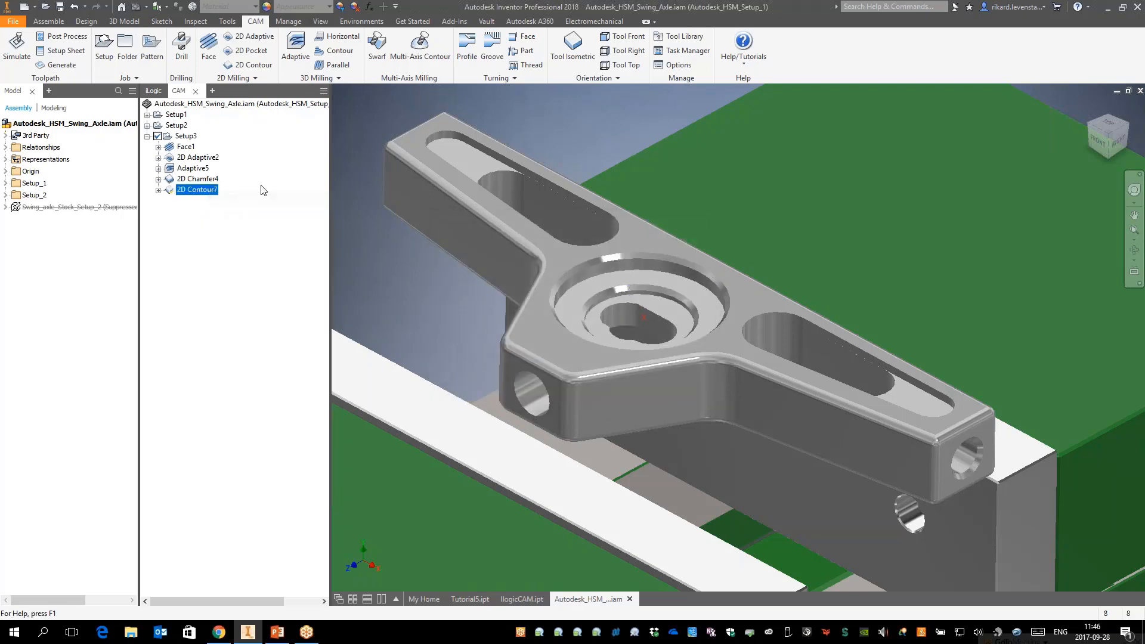
click(227, 120)
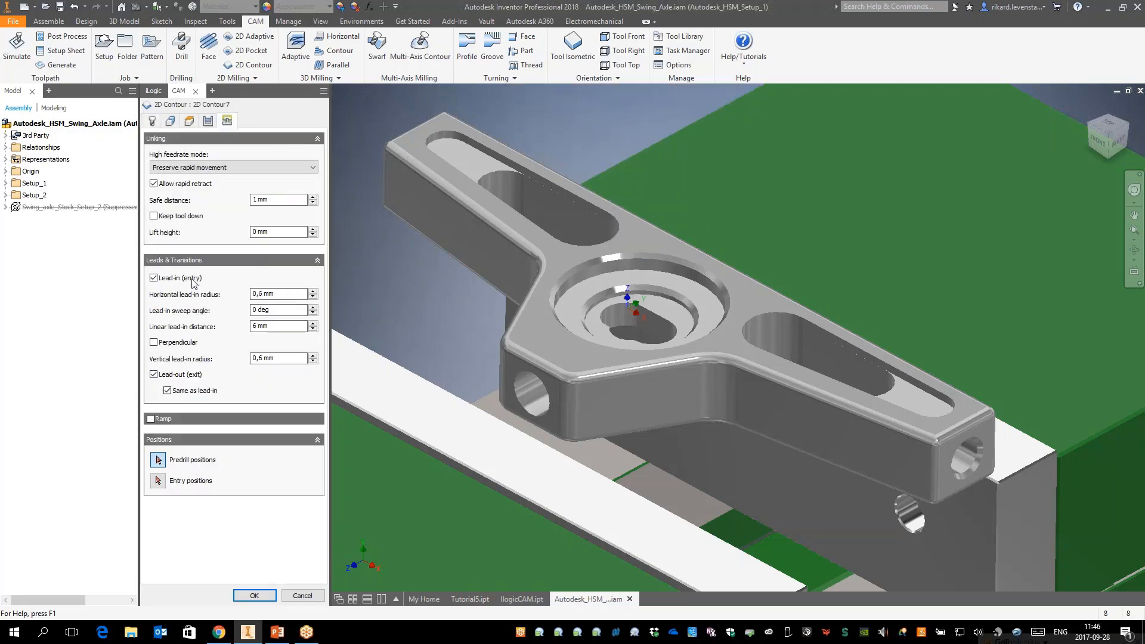
click(153, 277)
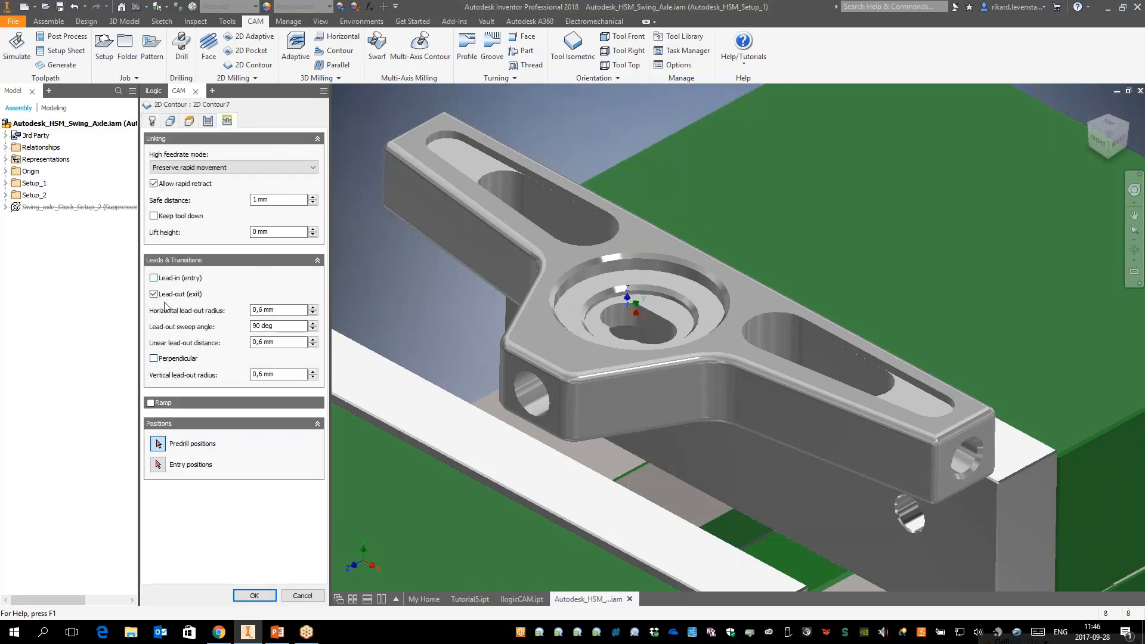
click(251, 595)
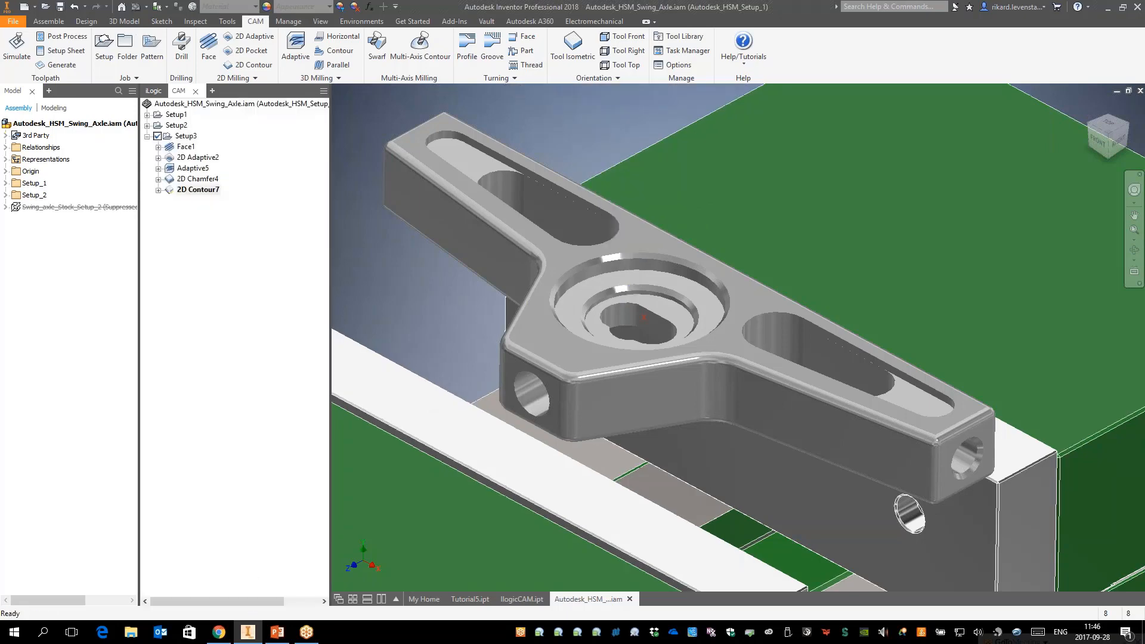
Examine the 2D Contour7 toolpath and its entry and exit moves around the central bore
scroll(701, 328, up, 3)
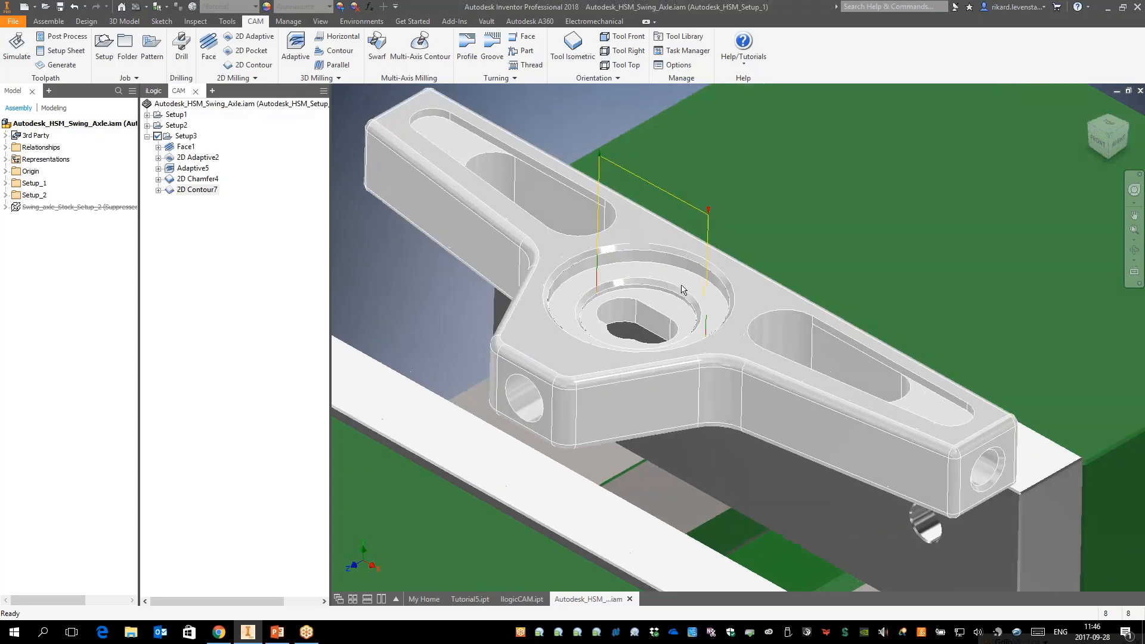
scroll(606, 285, up, 3)
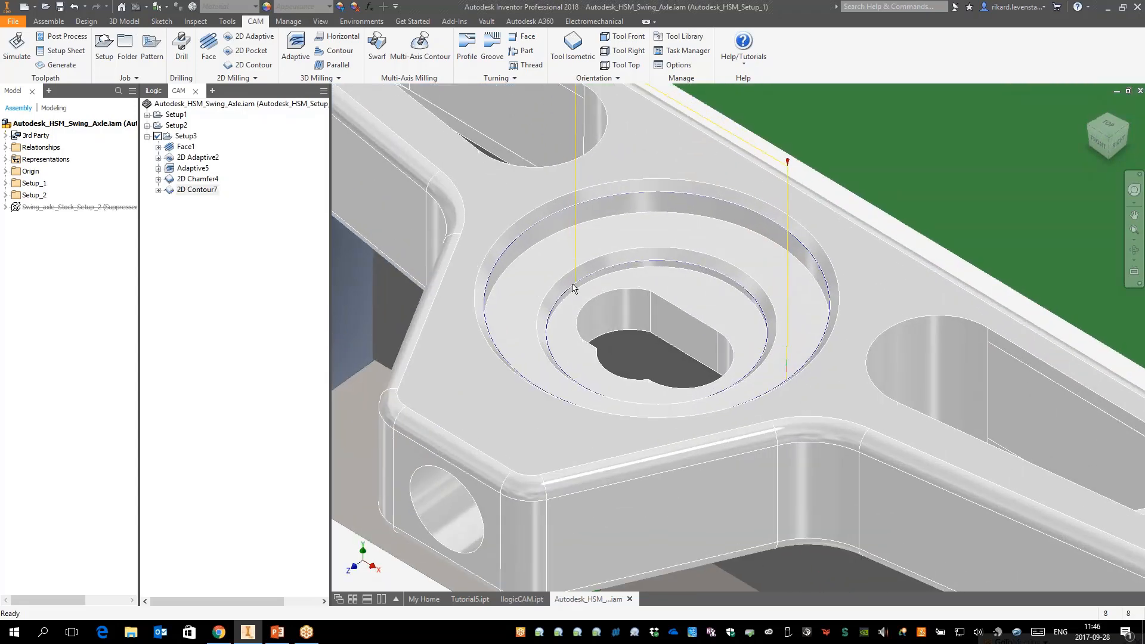
mouse_move(591, 303)
scroll(264, 91, down, 4)
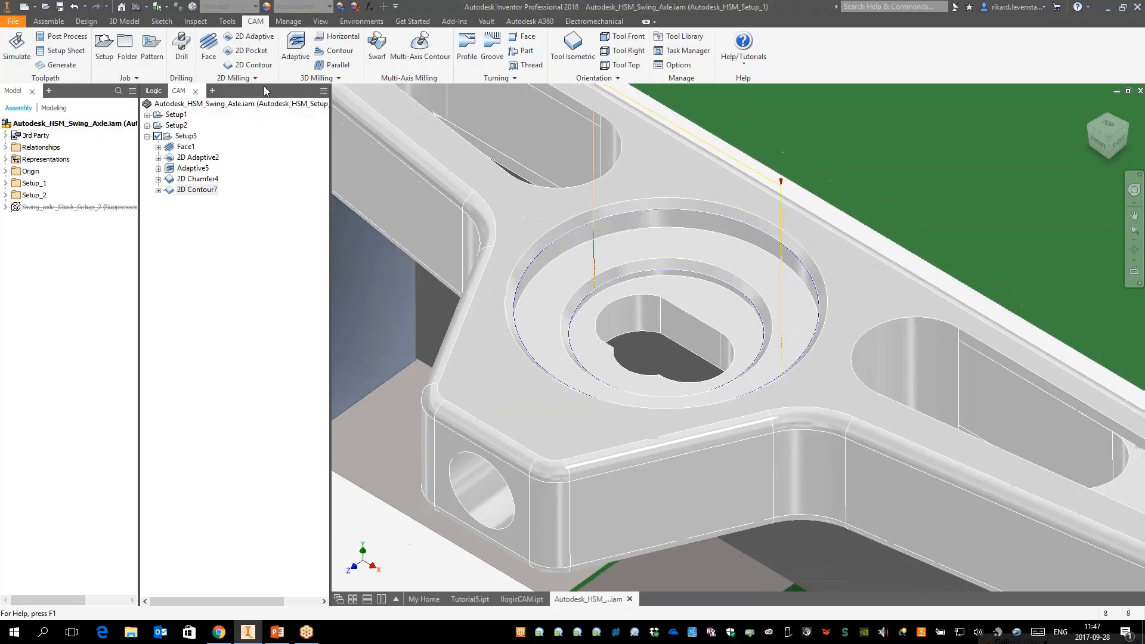
scroll(263, 91, down, 5)
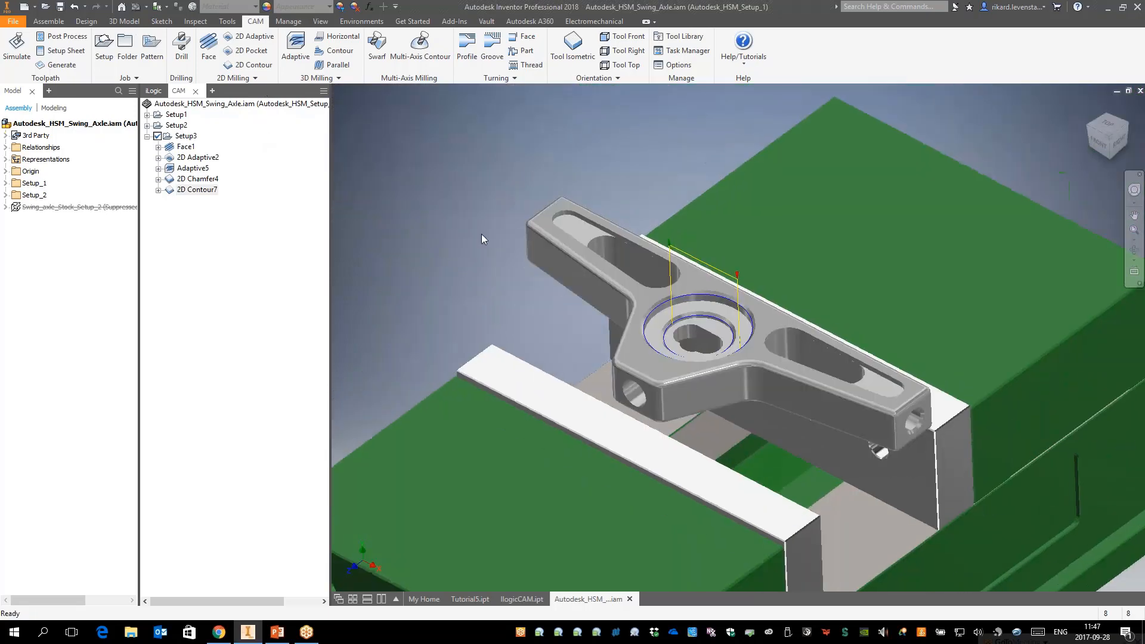
middle_drag(481, 234, 473, 220)
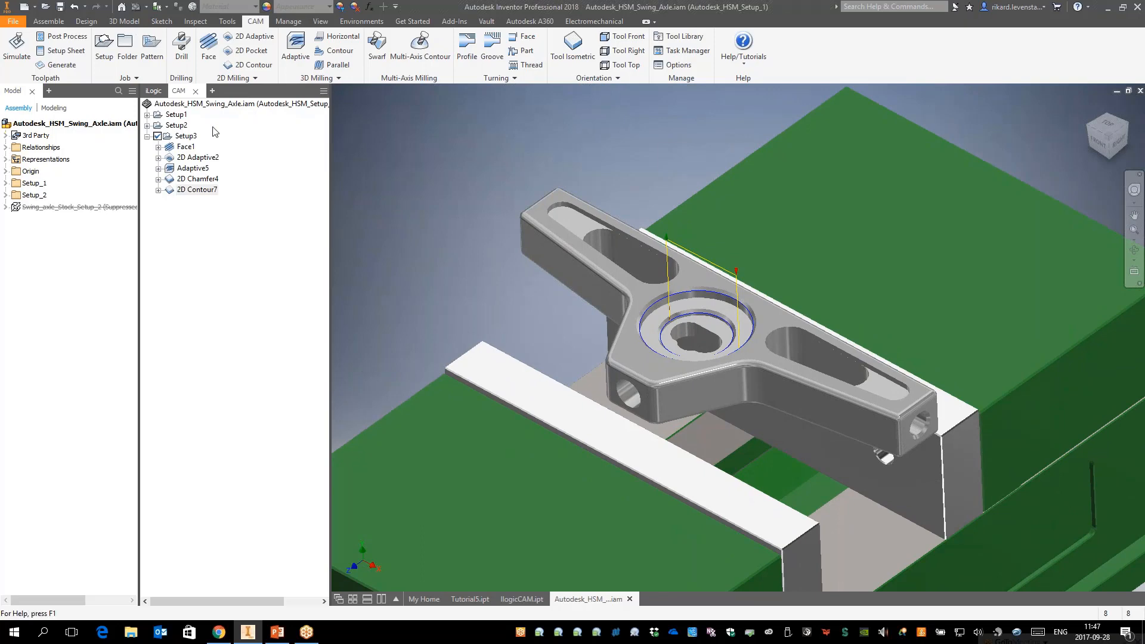
Post-process Setup3 with the 17-09-21_Fanuc-Doosan.cps configuration and save the program as 1001.NC
click(192, 136)
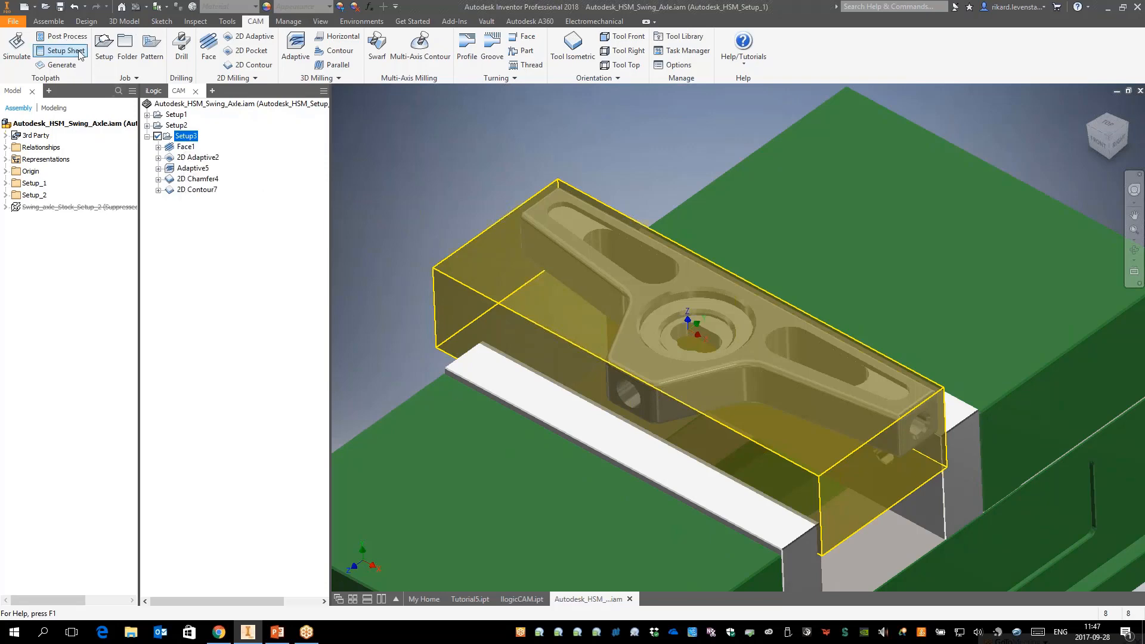
click(62, 37)
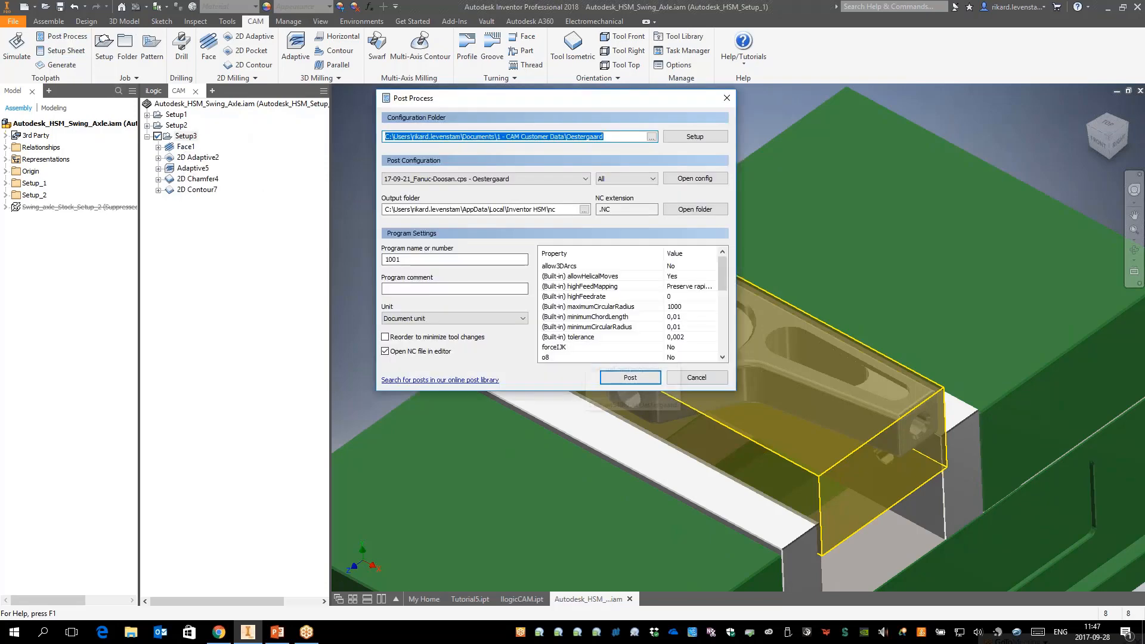
click(630, 377)
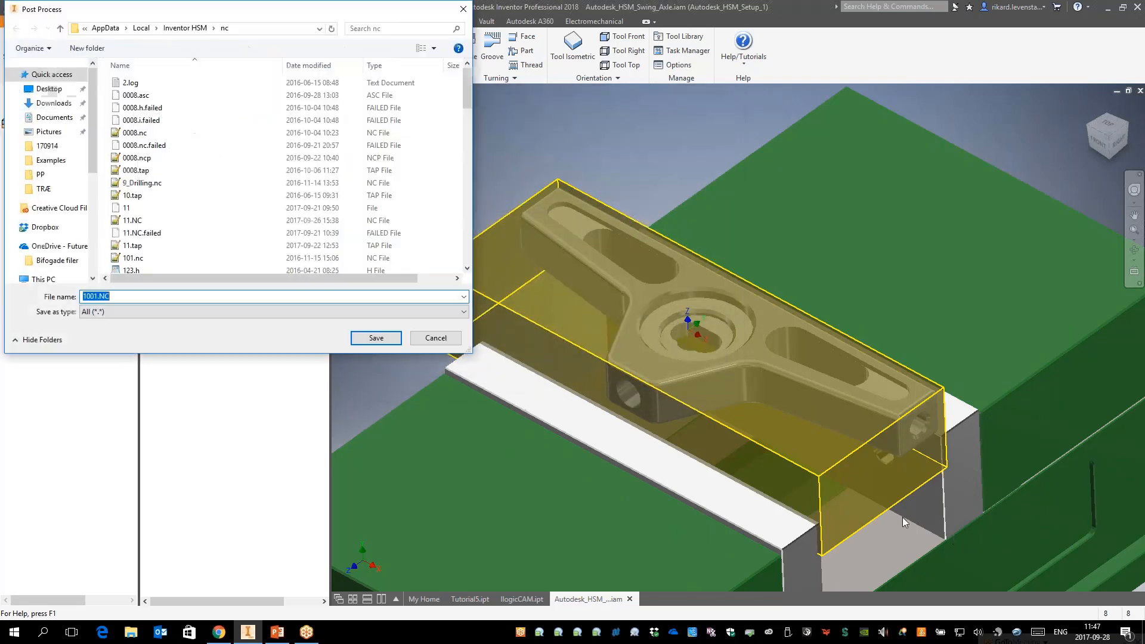
click(376, 338)
click(600, 316)
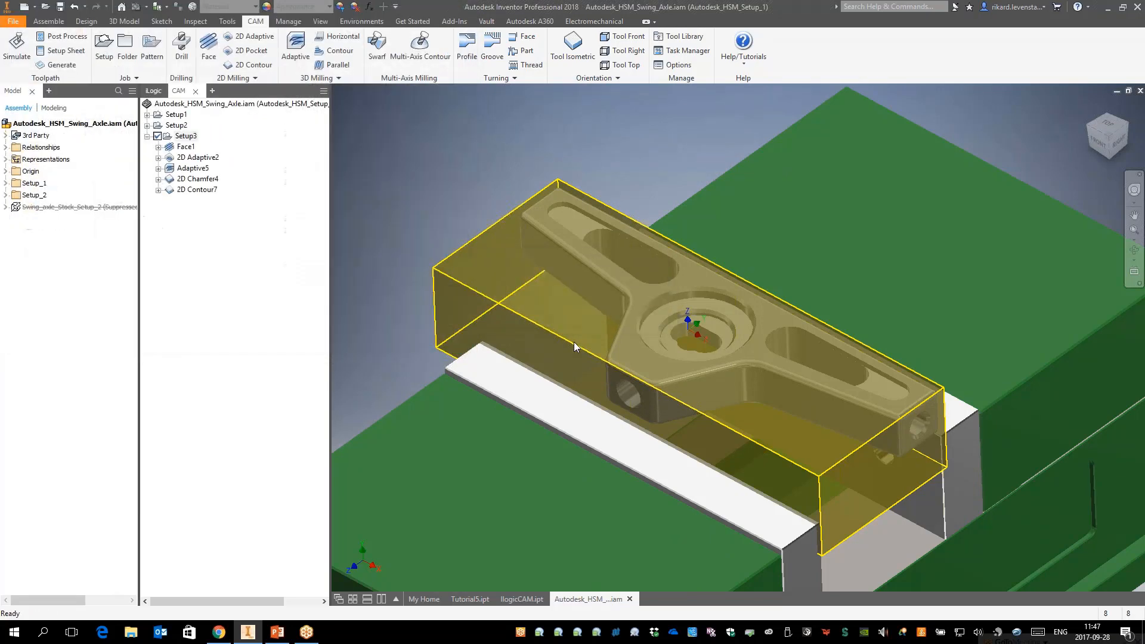
Look through the beginning of the posted 1001.nc code and close the editor
scroll(656, 331, down, 9)
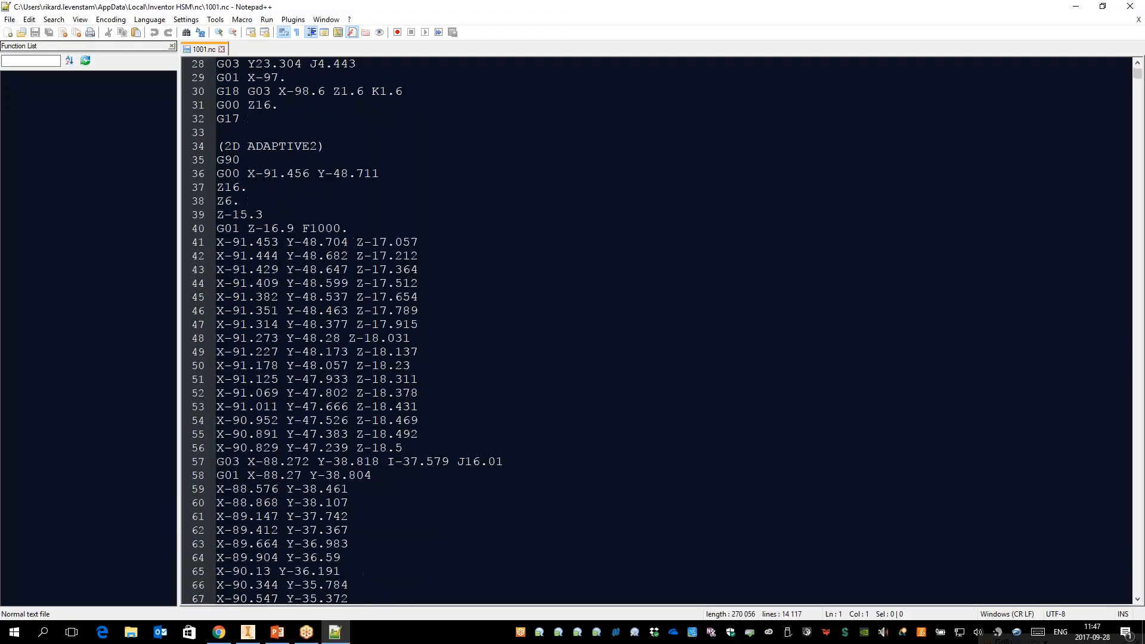
scroll(656, 331, up, 9)
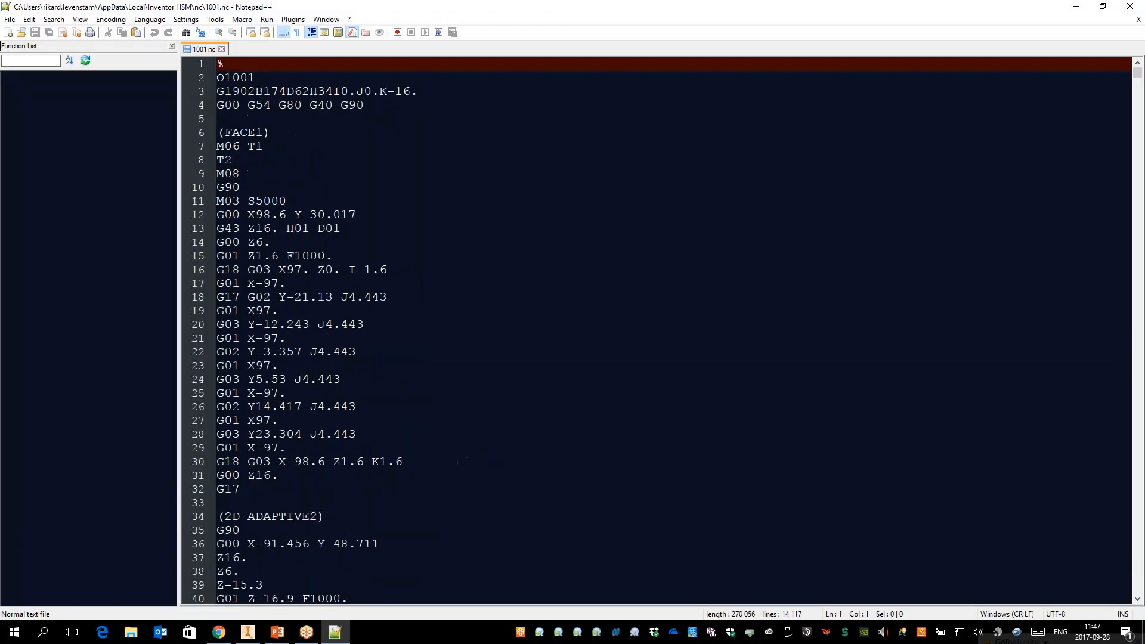
click(1128, 9)
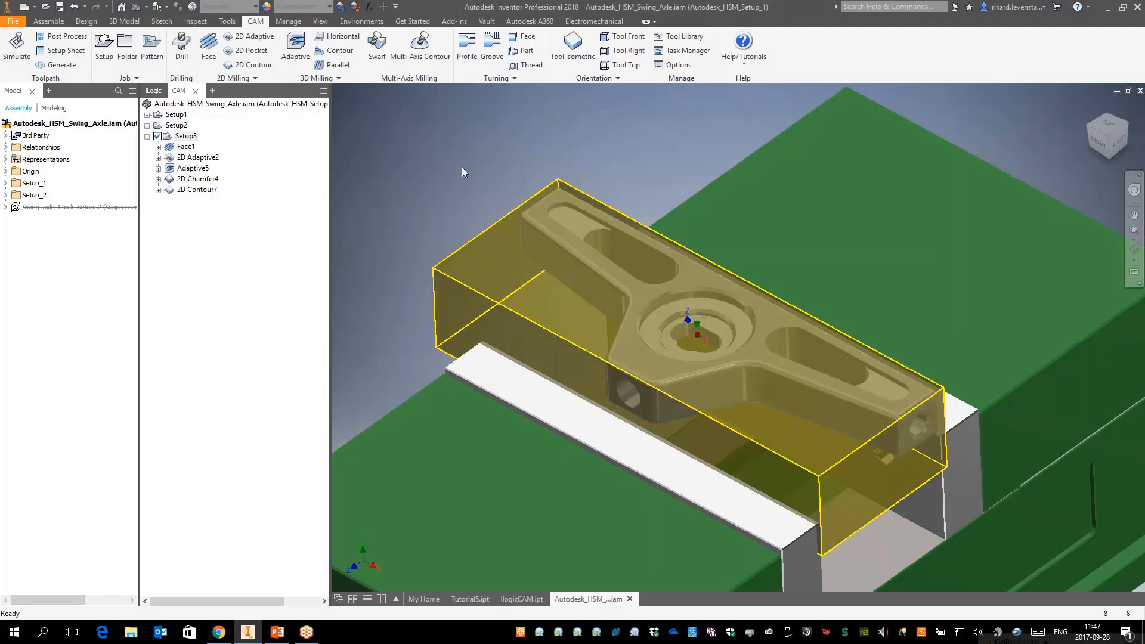
Open the Fanuc-Doosan post configuration for Setup3, review its user-defined properties, output formats and function list, and close the file
click(190, 137)
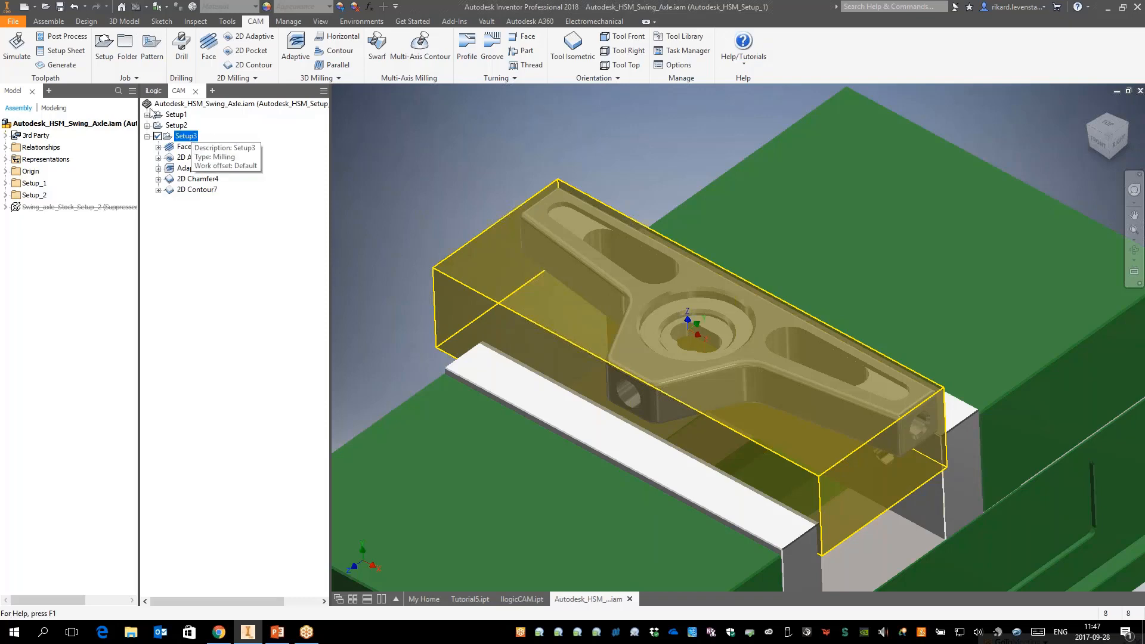
click(62, 37)
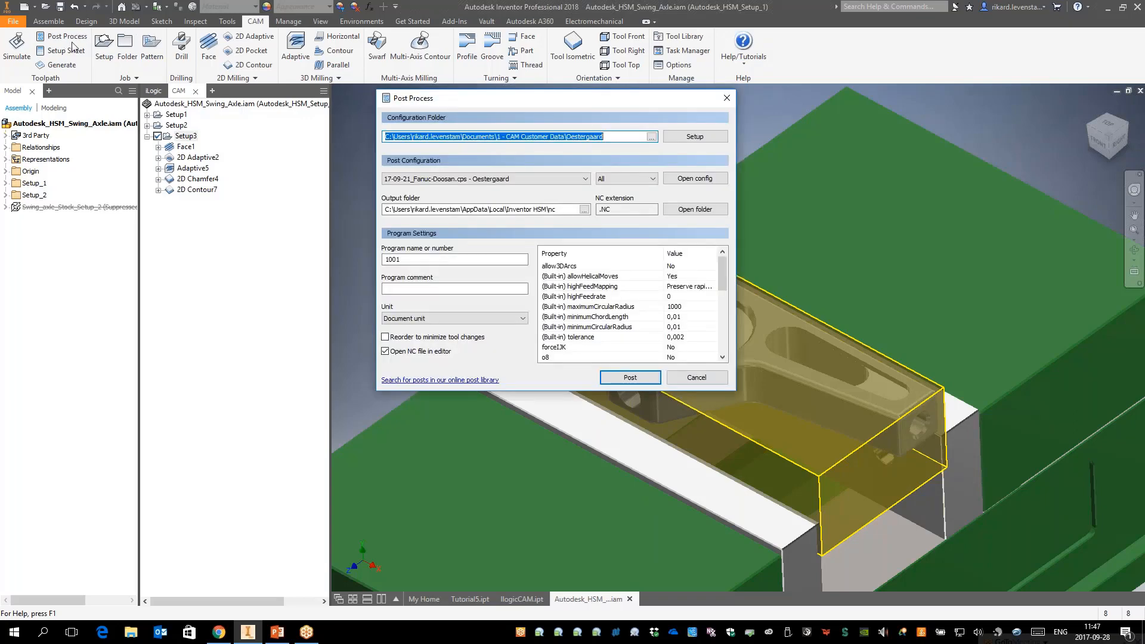
click(710, 179)
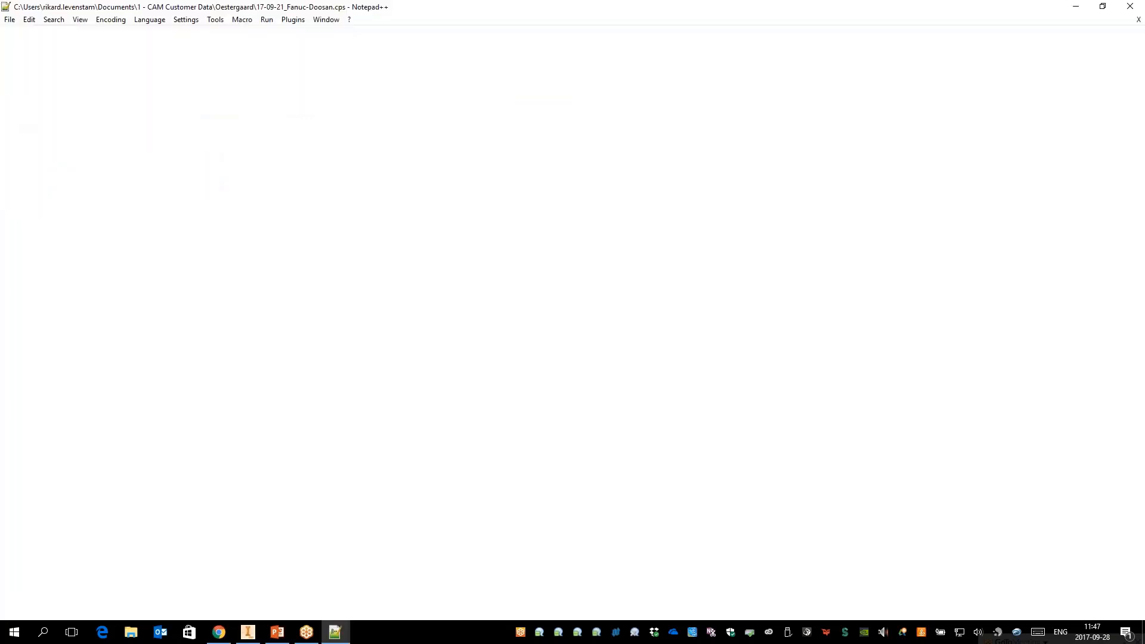
scroll(568, 383, down, 20)
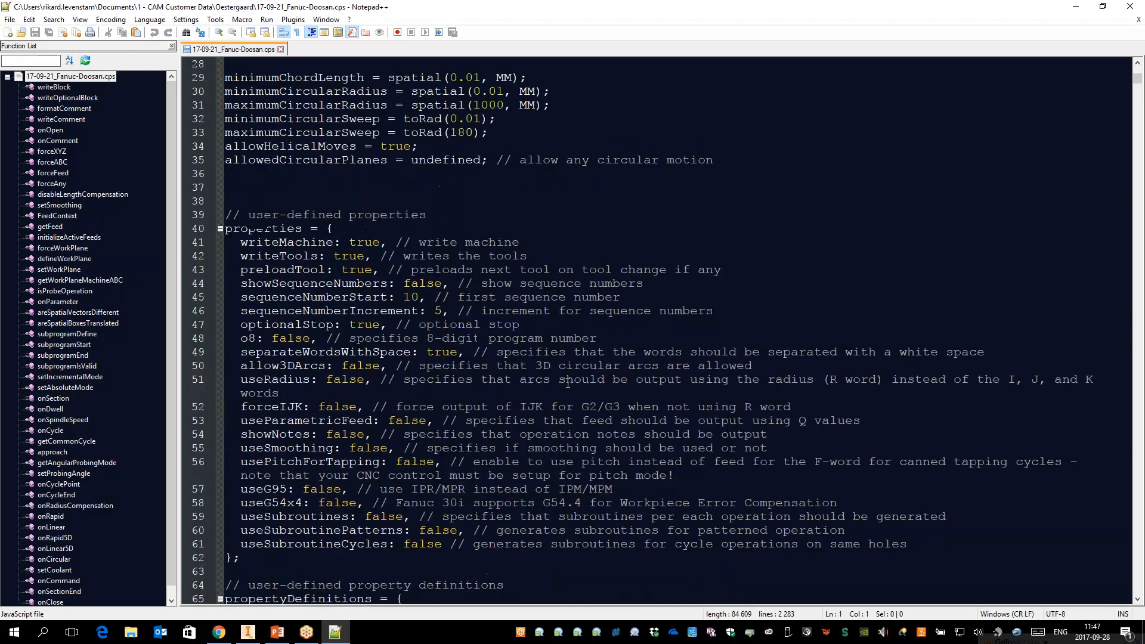
scroll(568, 382, down, 6)
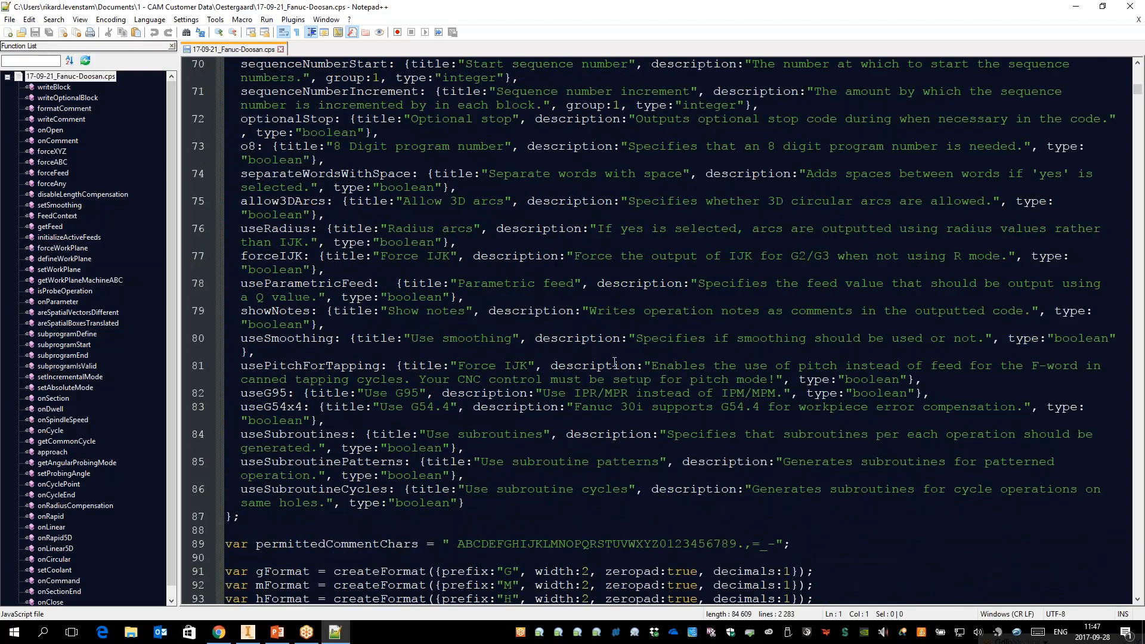
scroll(434, 343, down, 7)
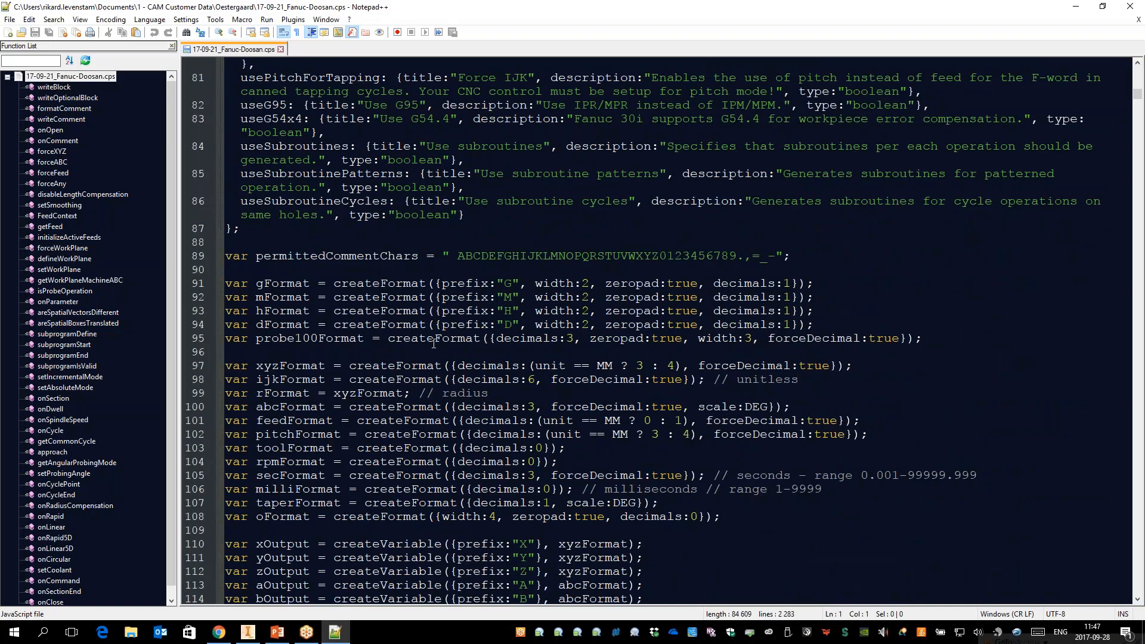
click(52, 130)
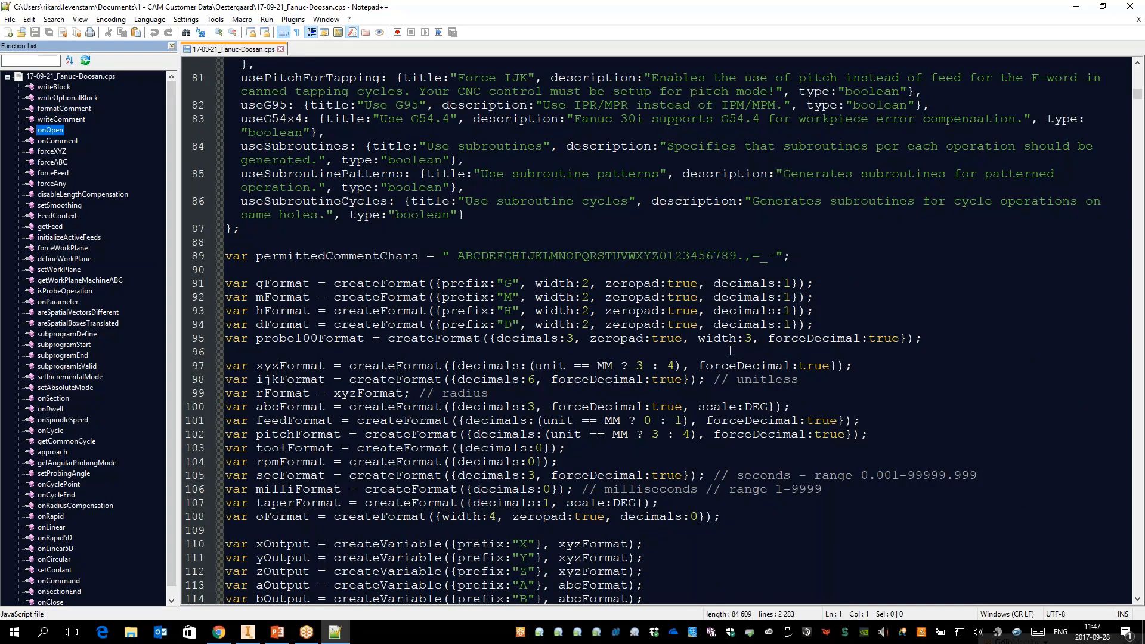
click(1132, 11)
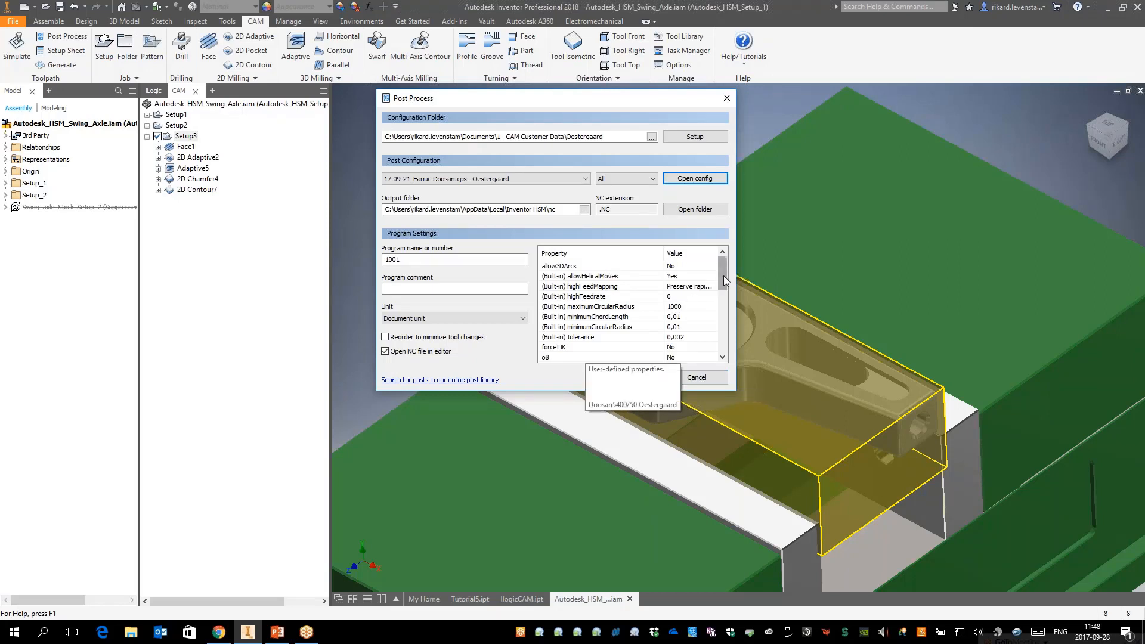
Review the list of post properties for the Fanuc-Doosan configuration and cancel post-processing
drag(724, 276, 724, 345)
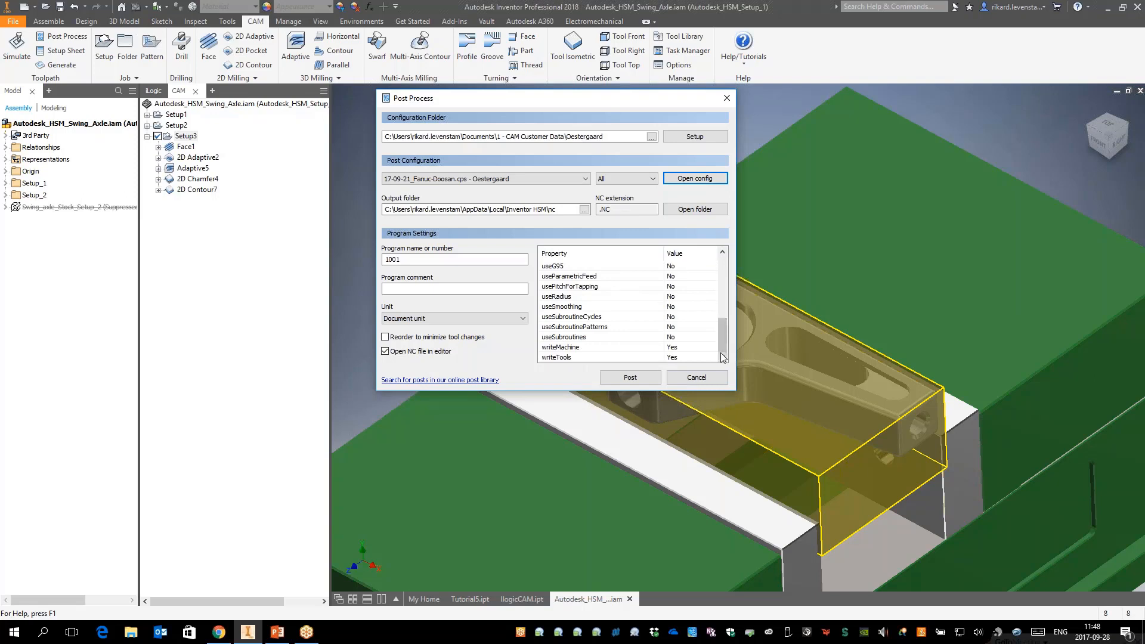
drag(721, 352, 724, 299)
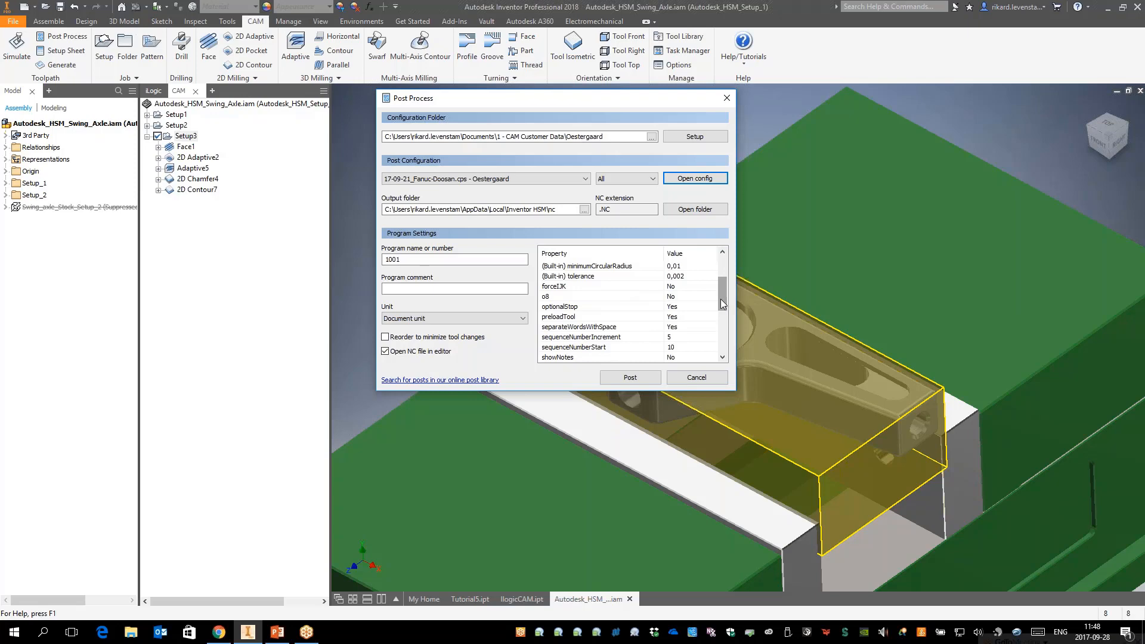
drag(721, 302, 724, 316)
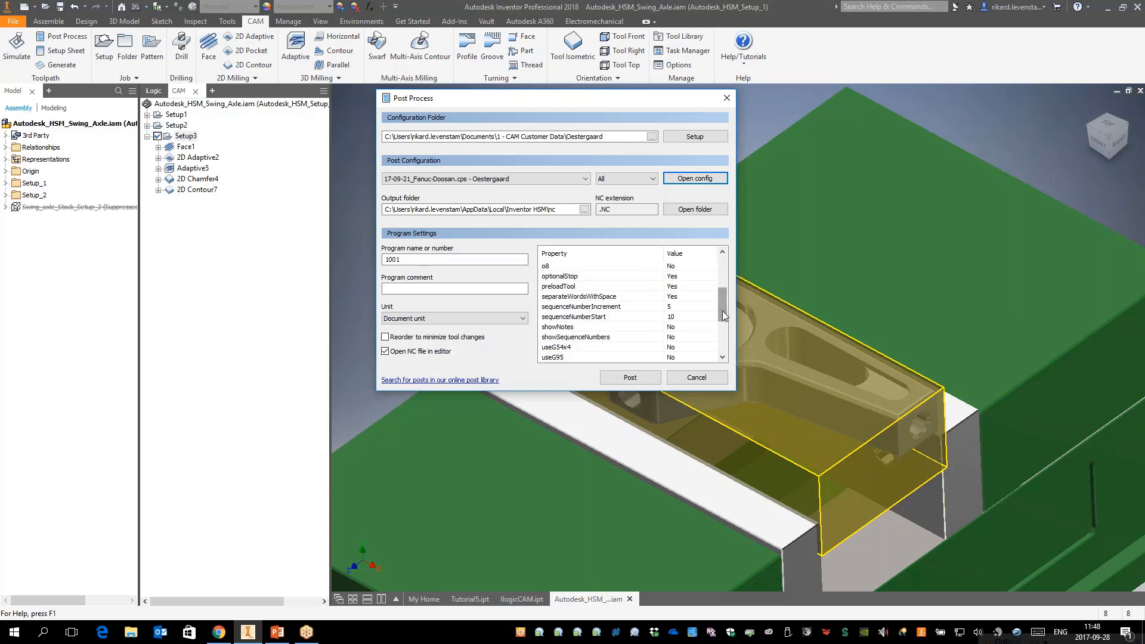
click(715, 377)
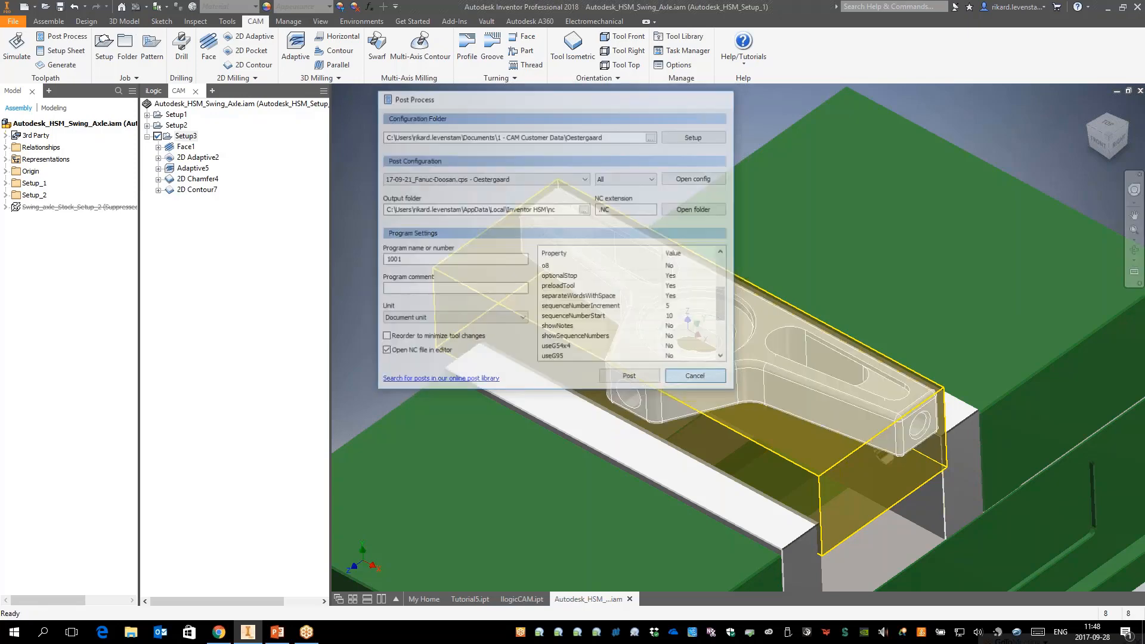
Start a new 2D Contour operation in Setup3 using tool #4, the Ø4 R2 mm radius mill from the SwingAxle library
scroll(451, 213, down, 4)
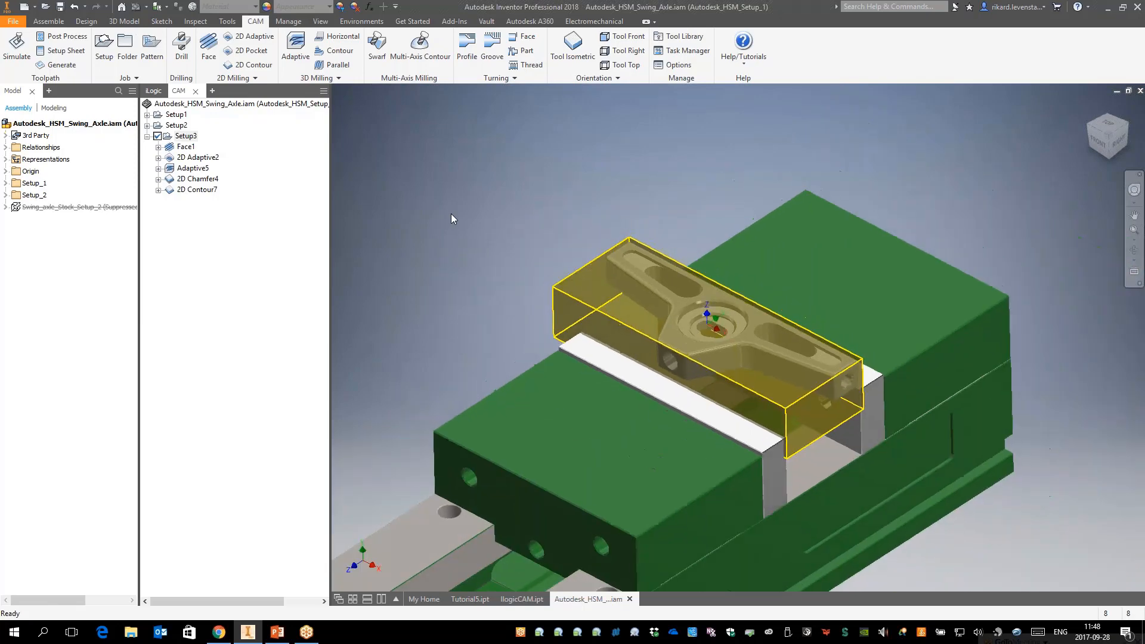
scroll(451, 213, up, 2)
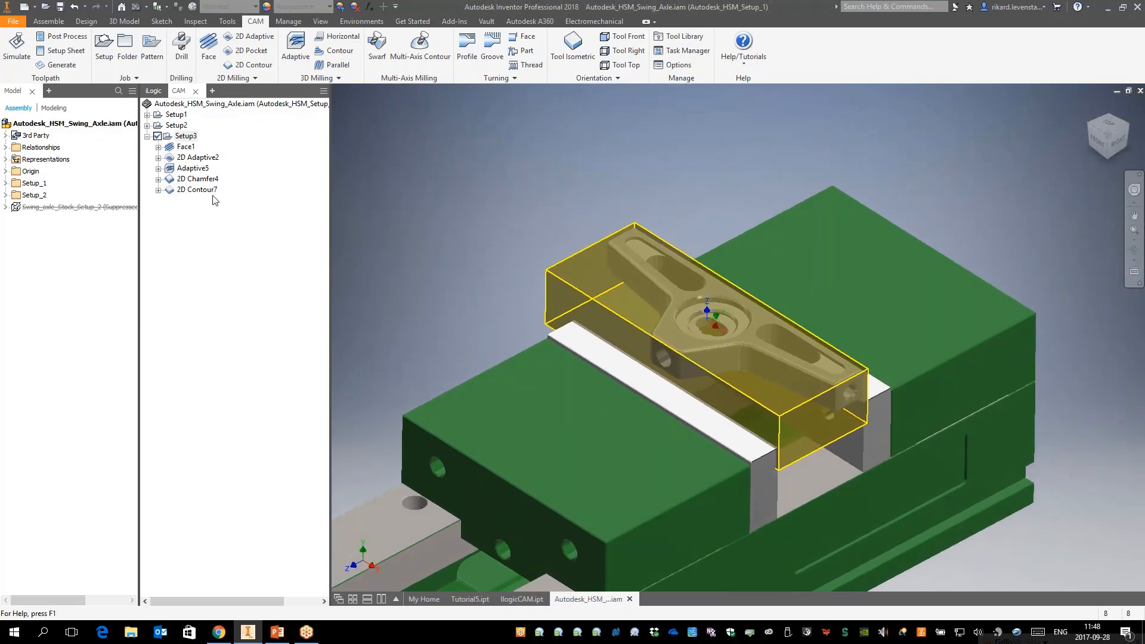
click(219, 267)
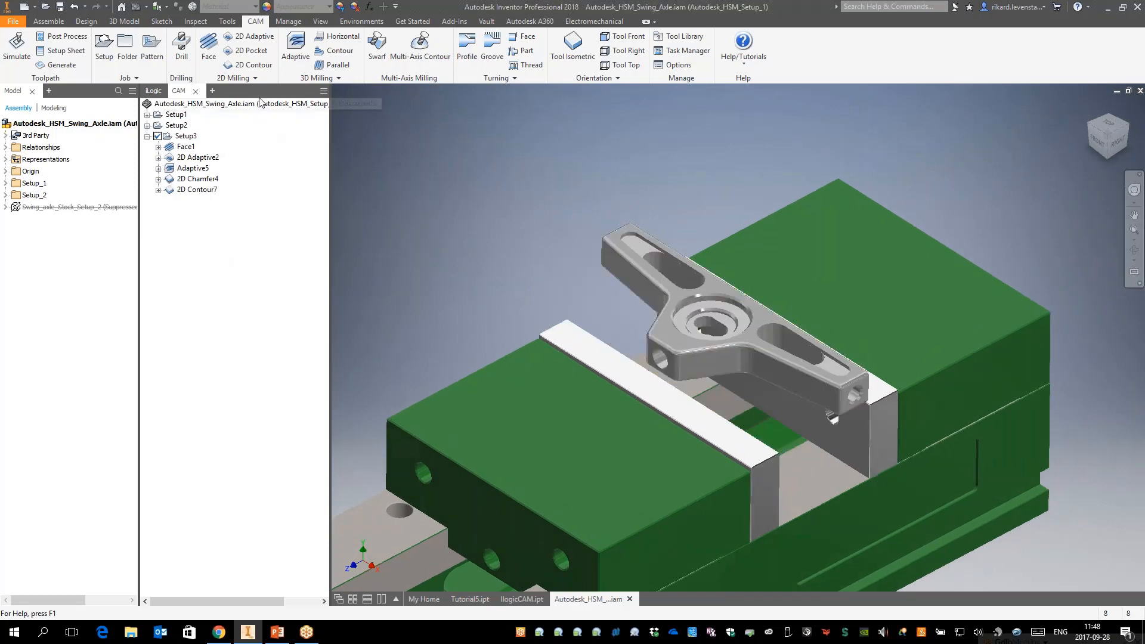
click(257, 66)
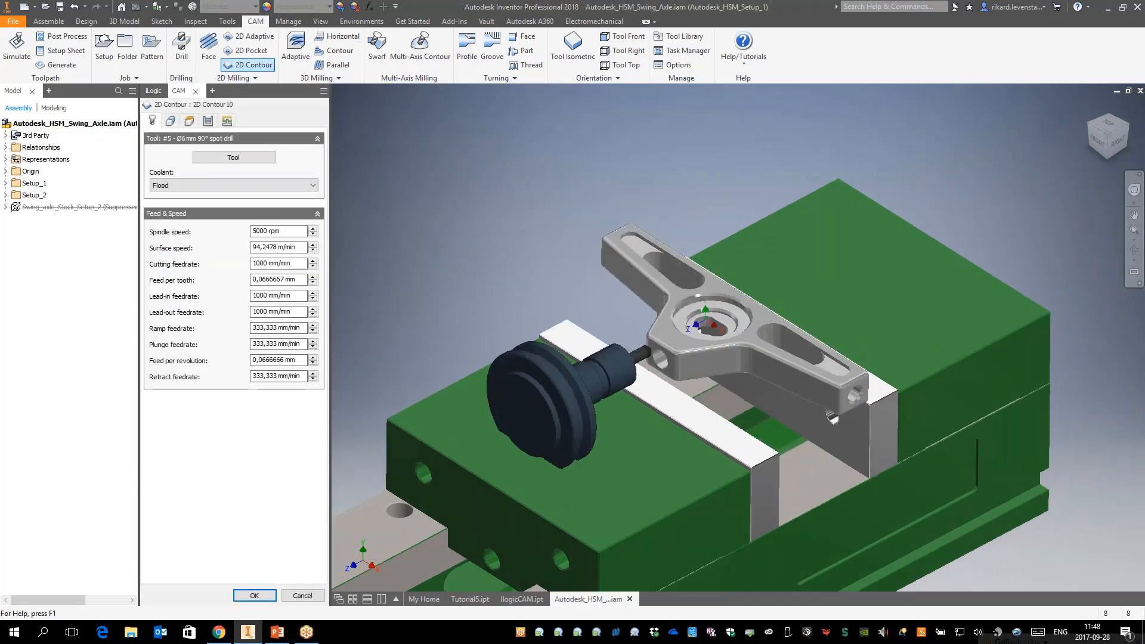
click(233, 157)
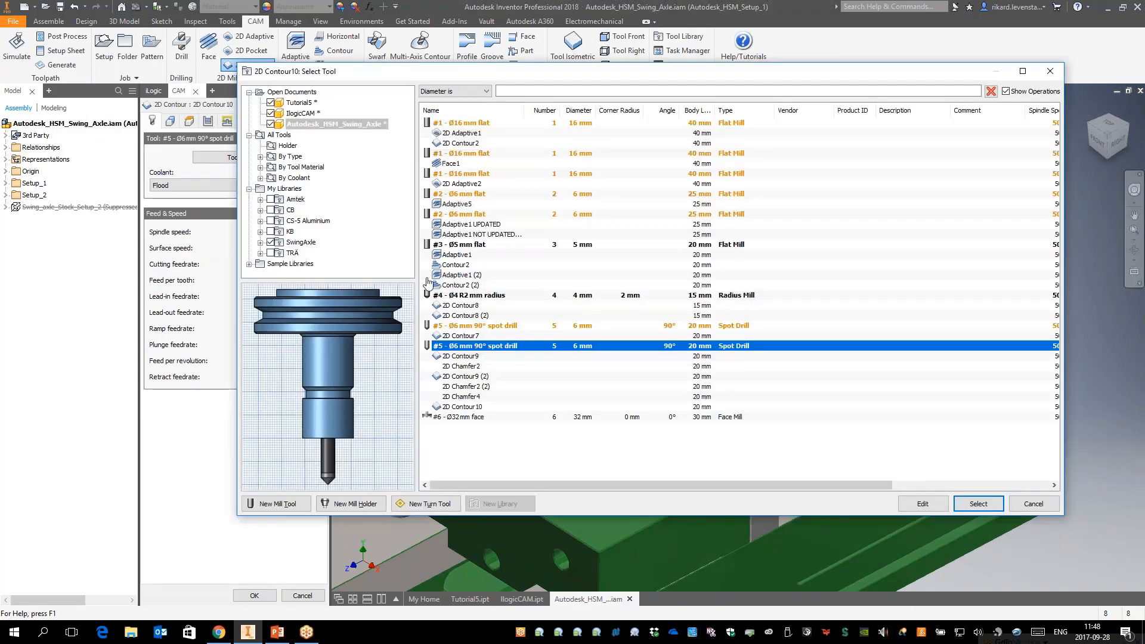
click(303, 243)
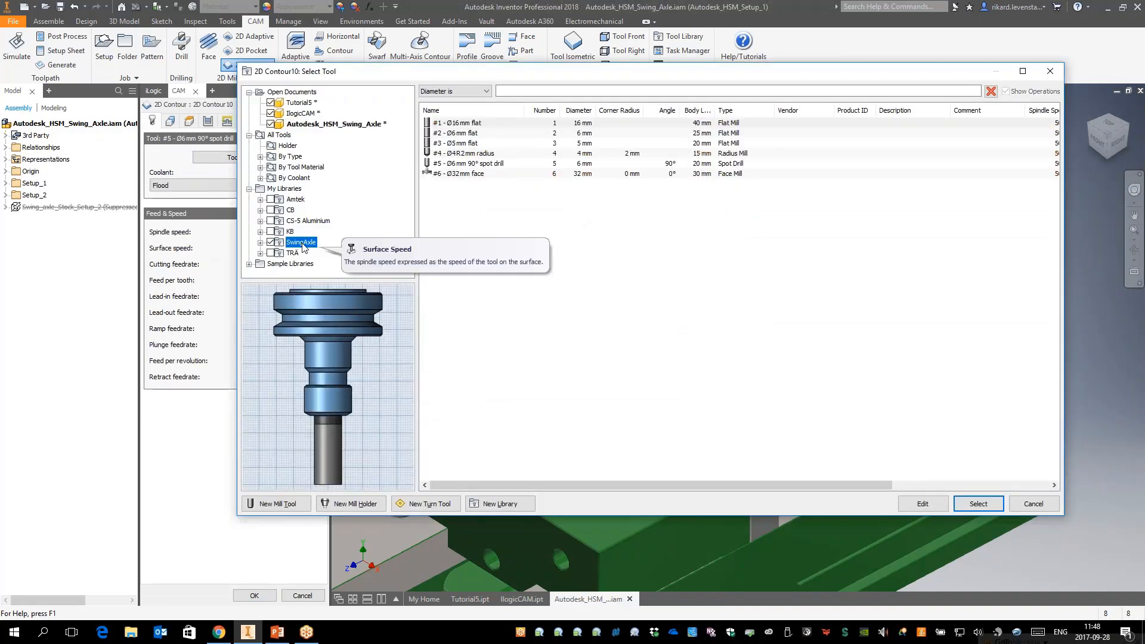
click(461, 153)
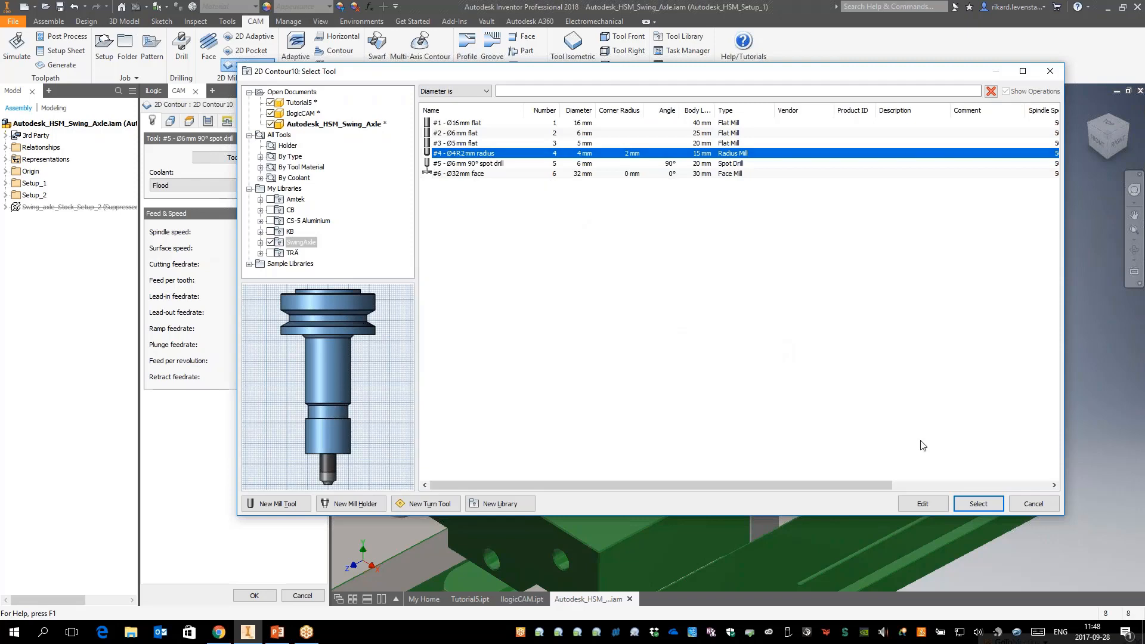
click(975, 504)
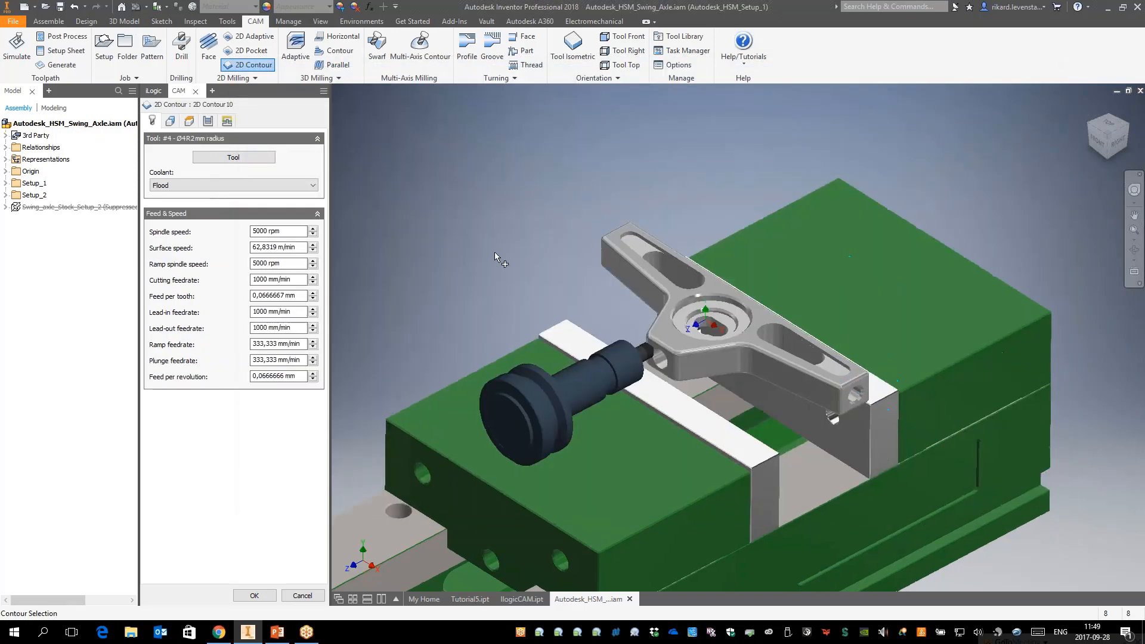
Turn off Tool Orientation, choose the part's outer upper edge chain as the contour and create the 2D Contour operation
click(170, 121)
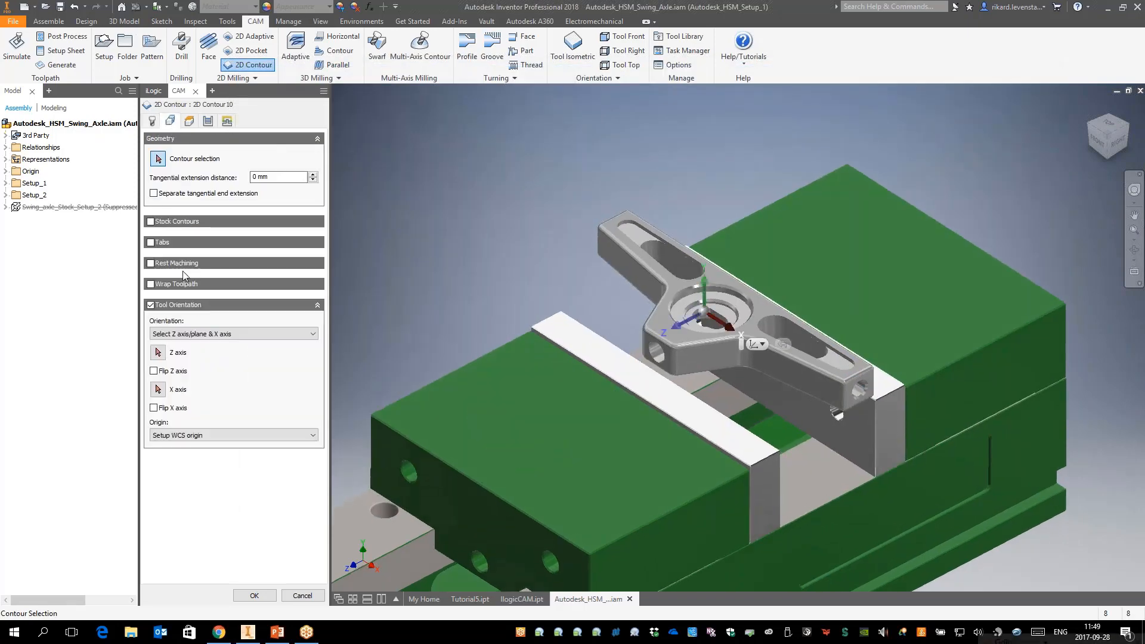
click(151, 305)
scroll(693, 345, up, 3)
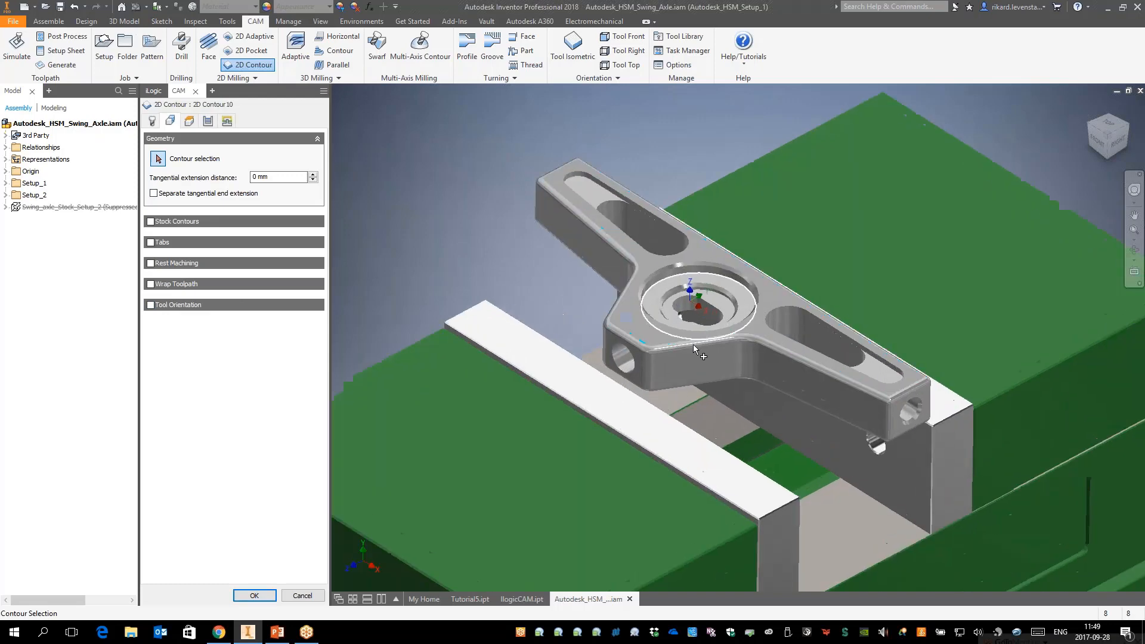
click(695, 346)
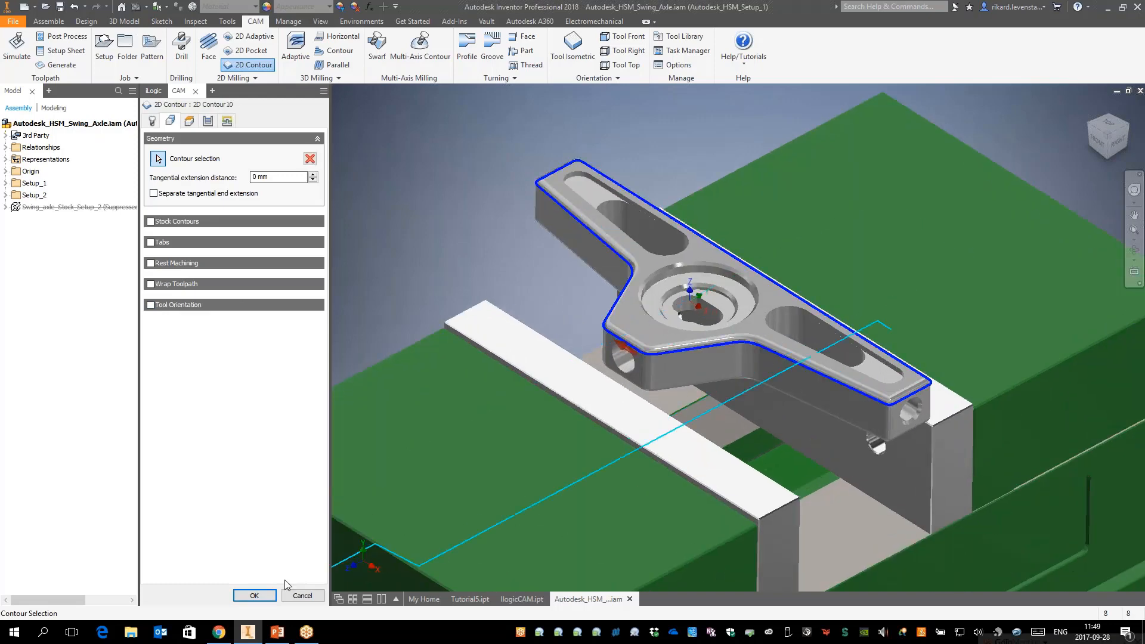
click(254, 595)
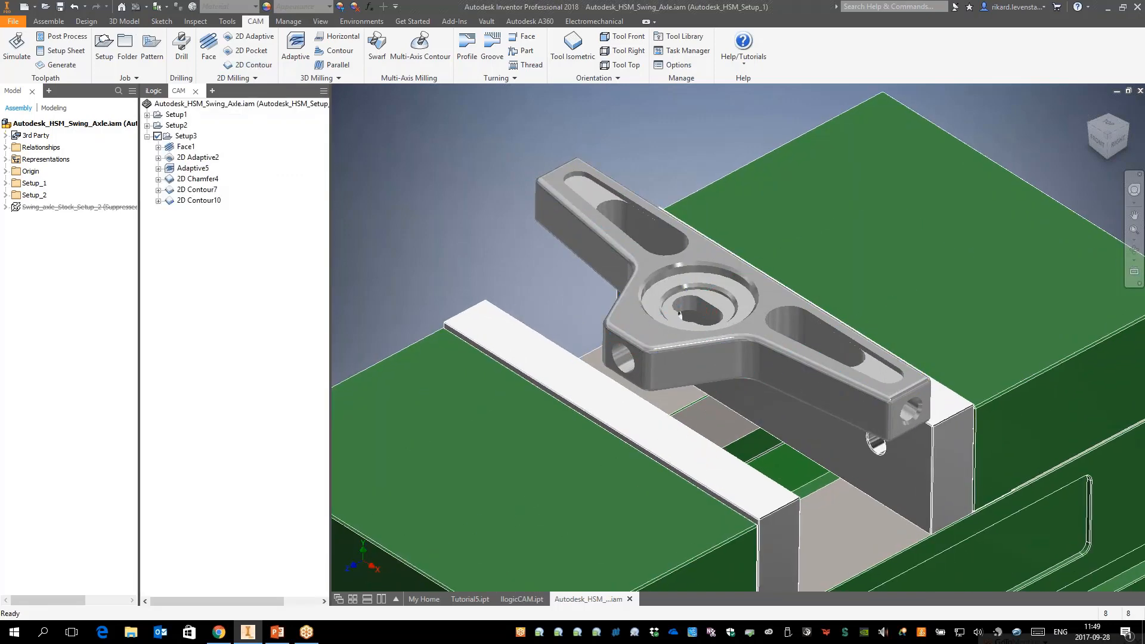
Examine the 2D Contour10 toolpath around the part's outer upper edge
click(199, 200)
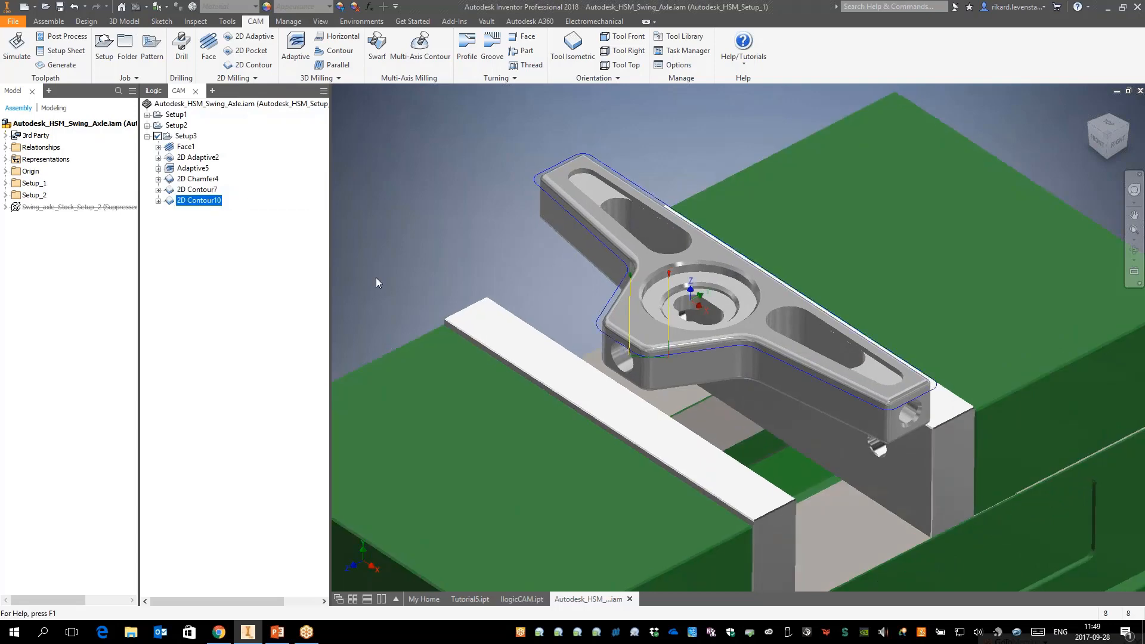
scroll(545, 273, up, 3)
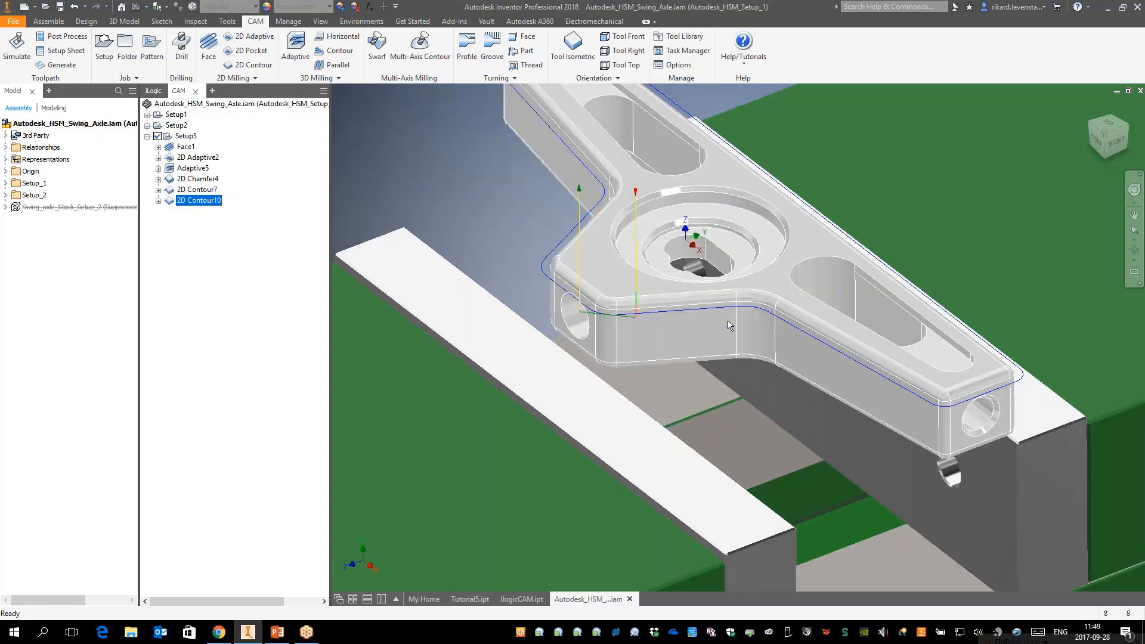
mouse_move(728, 321)
shift+middle_drag(728, 322, 718, 297)
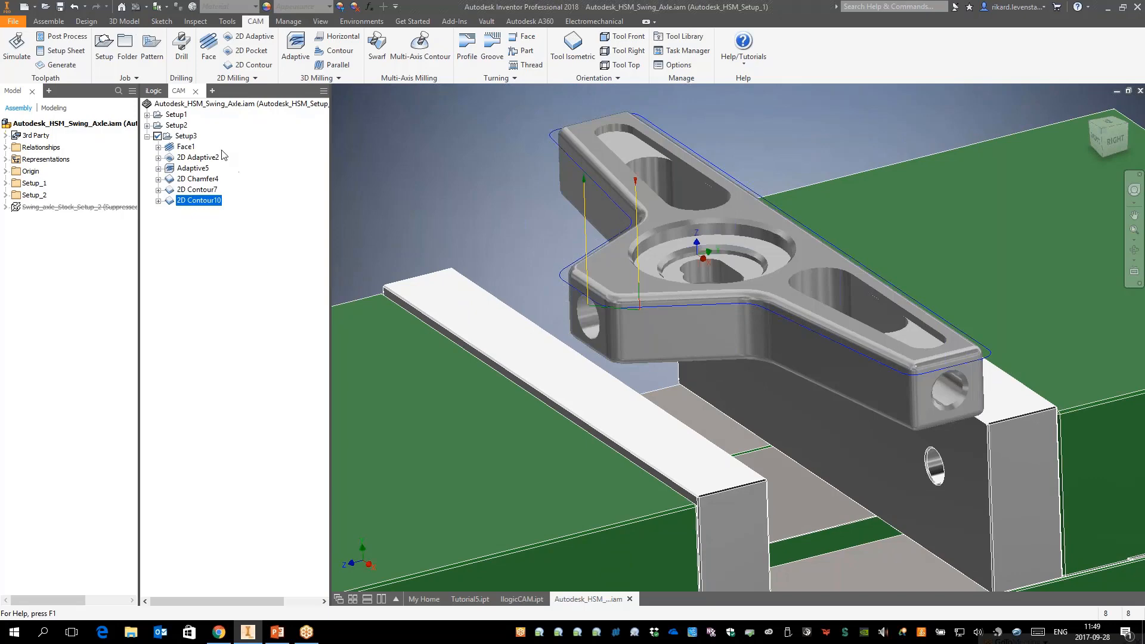
Simulate all Setup3 operations from Face1 to 2D Contour10 with the stock shown and the toolpath mode set to Tail
shift+click(185, 147)
click(16, 47)
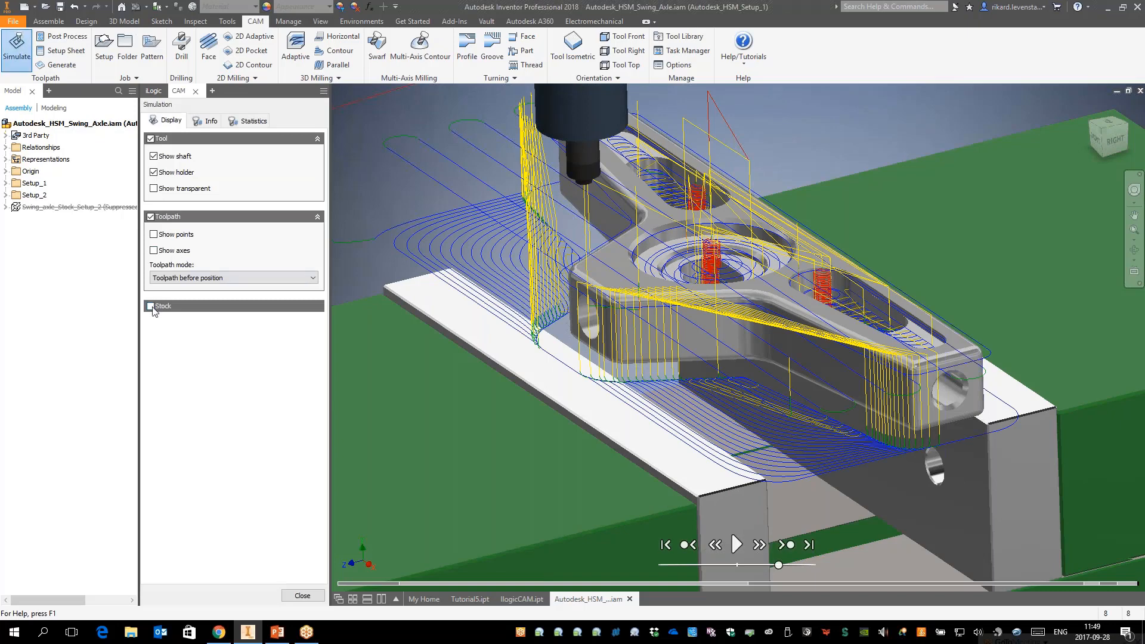
click(153, 305)
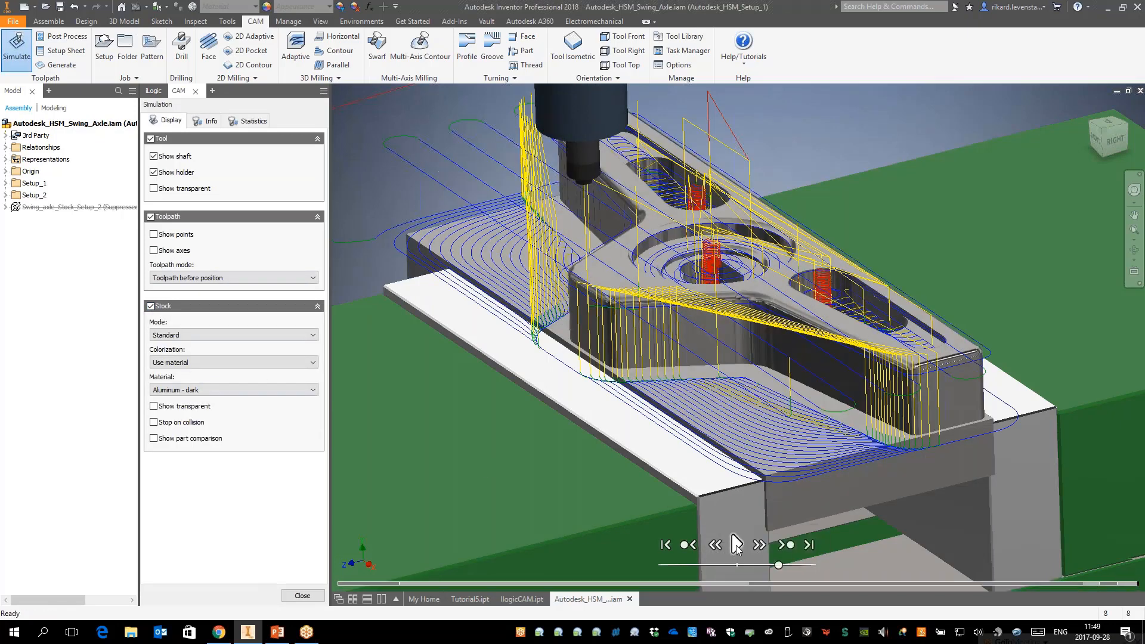
click(735, 544)
drag(778, 565, 806, 565)
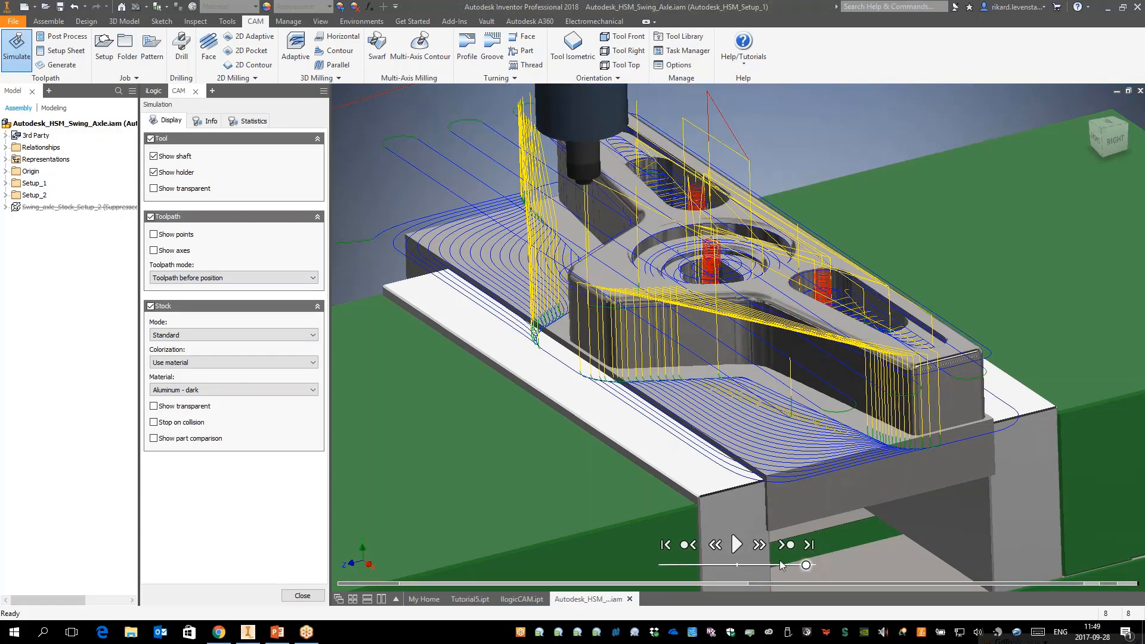
click(179, 278)
click(181, 320)
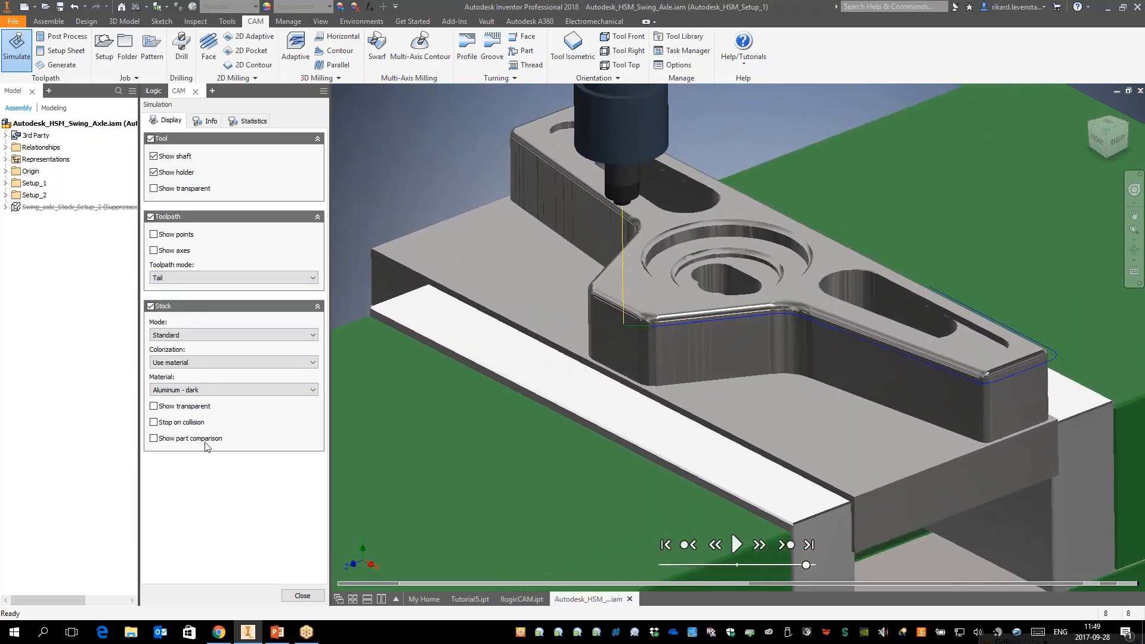
Show the part comparison in the simulation, inspect the machined stock from several angles and close the simulation
click(154, 439)
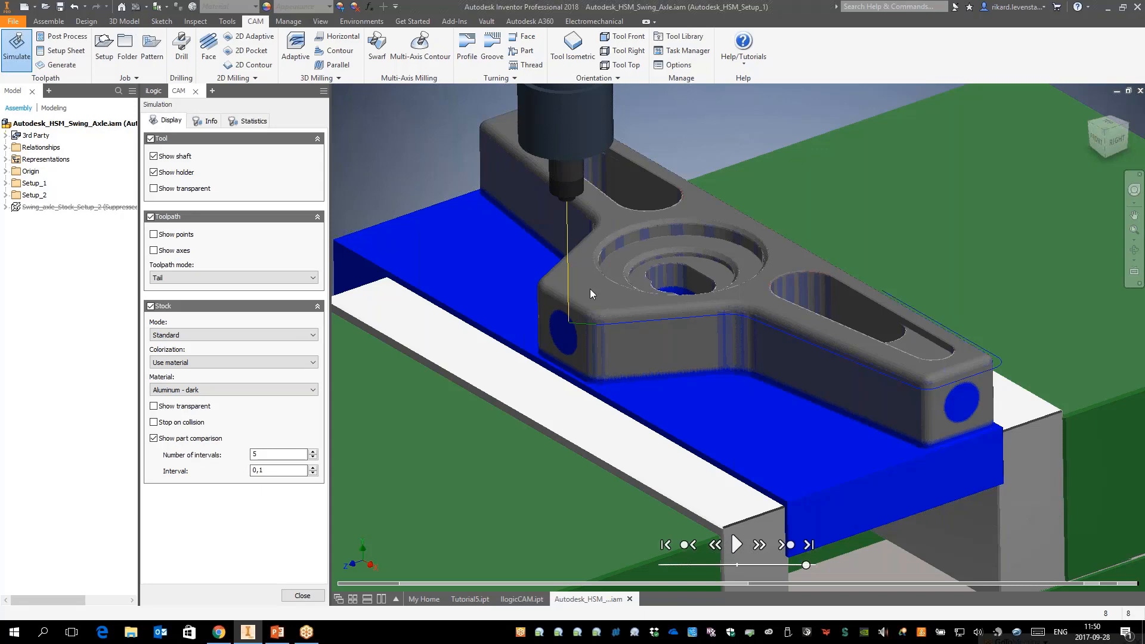
shift+middle_drag(589, 288, 635, 307)
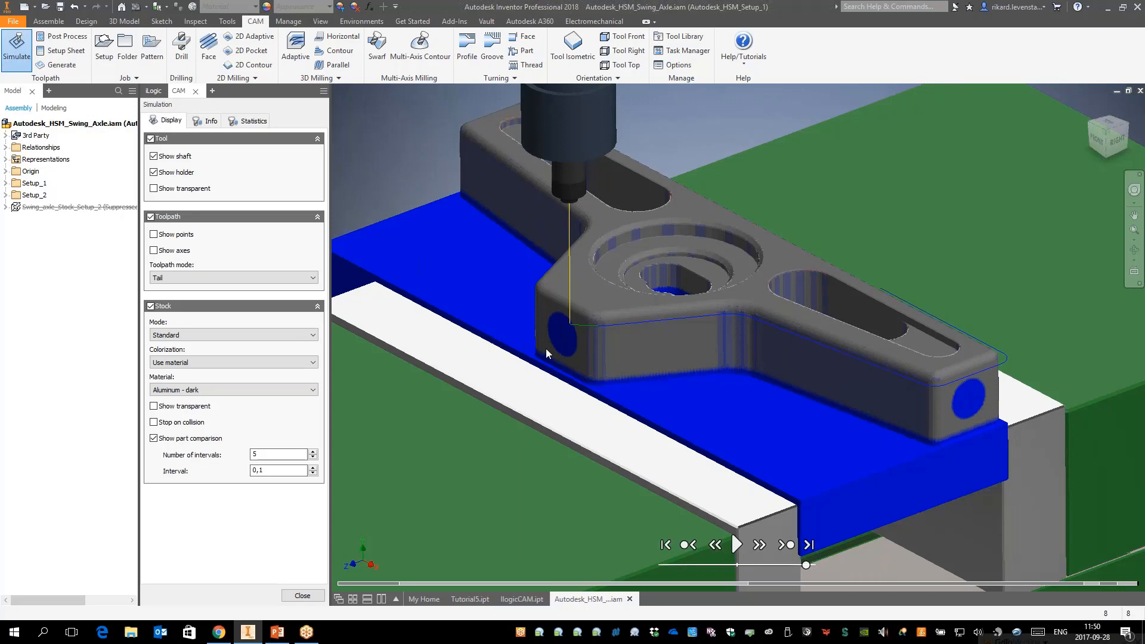
shift+middle_drag(546, 348, 861, 479)
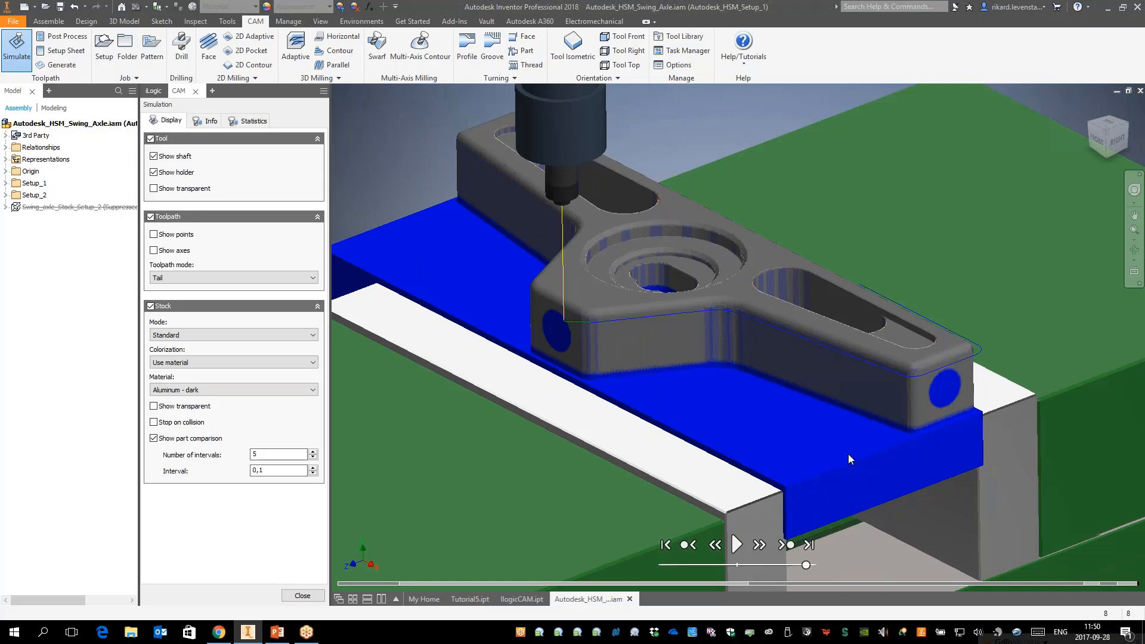
click(302, 595)
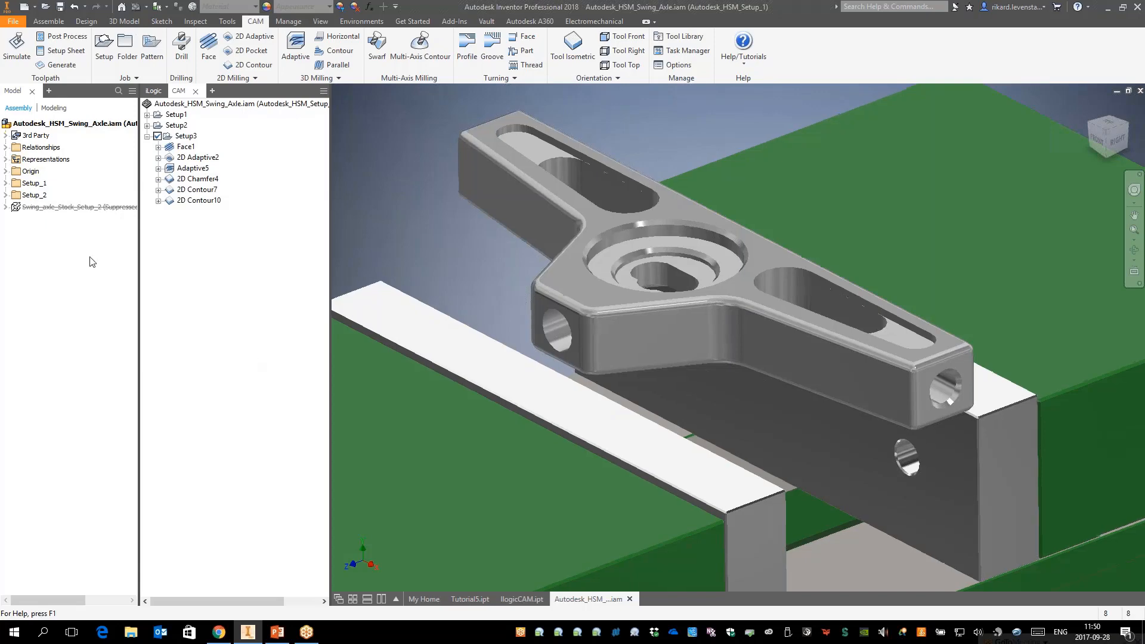
Edit the Swing_Axle part in Setup_1, move End of Part below the CAM Changes feature and return to the assembly
click(5, 183)
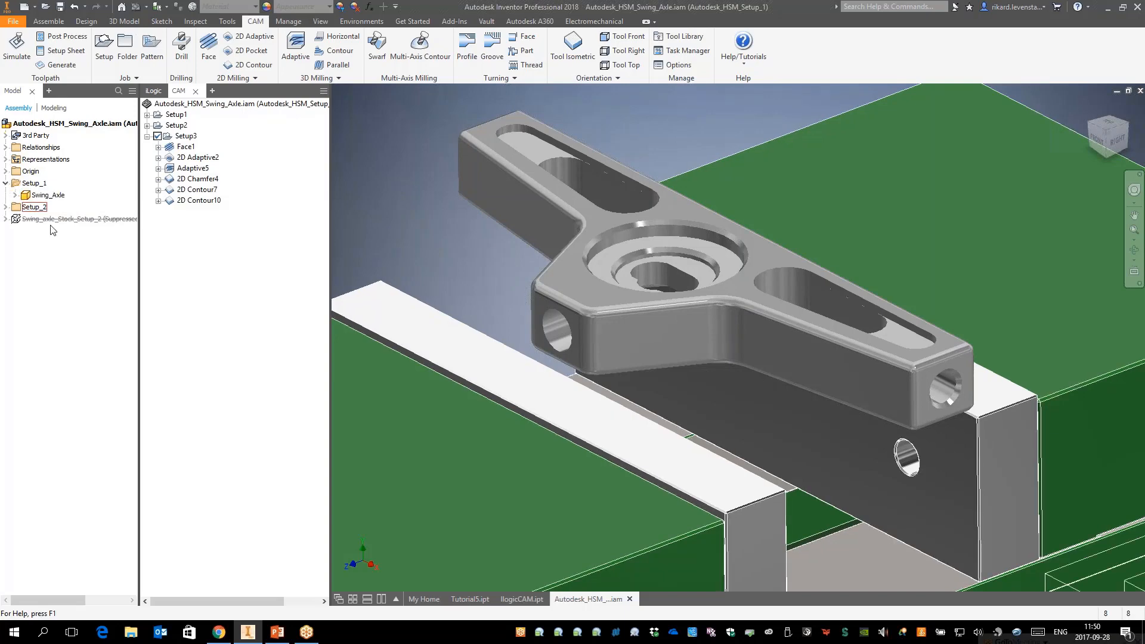
shift+middle_drag(617, 189, 624, 242)
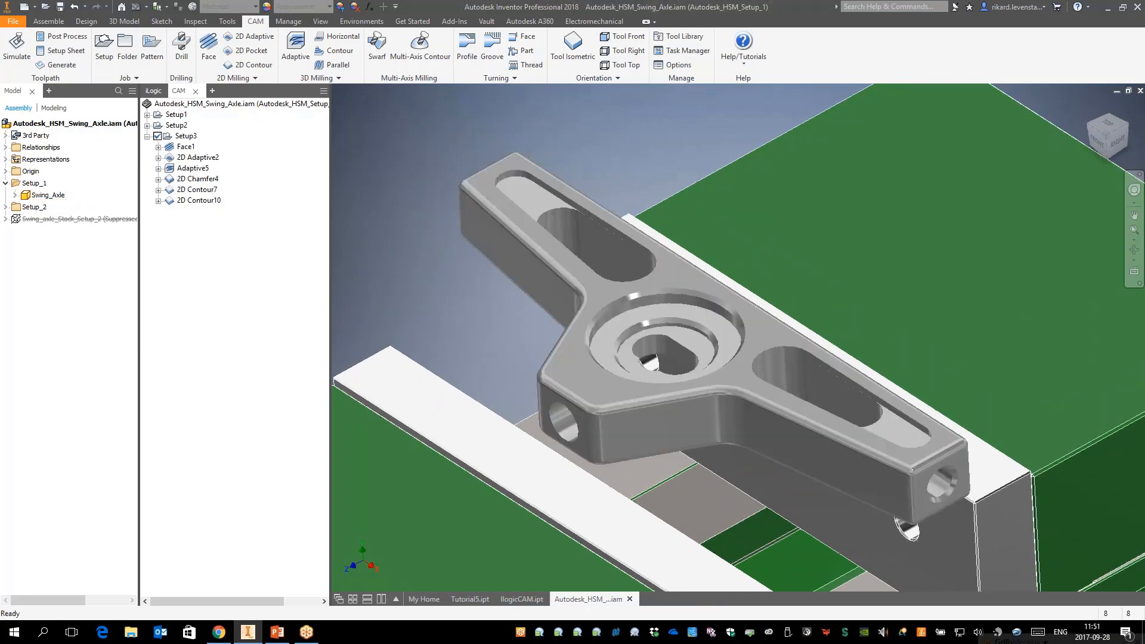
right_click(59, 196)
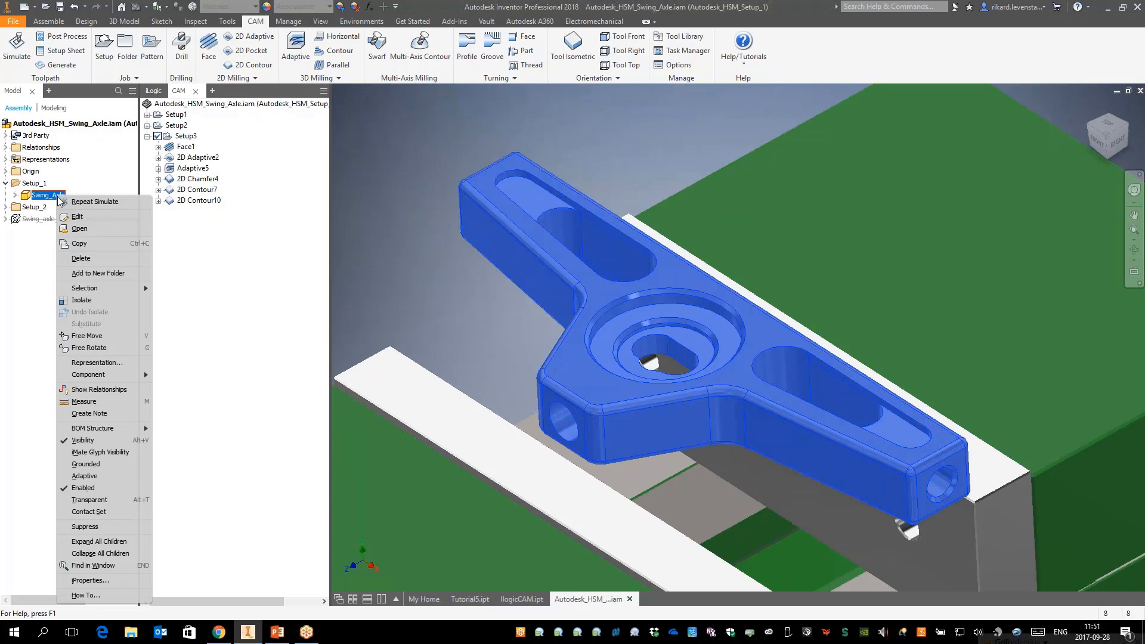
click(77, 217)
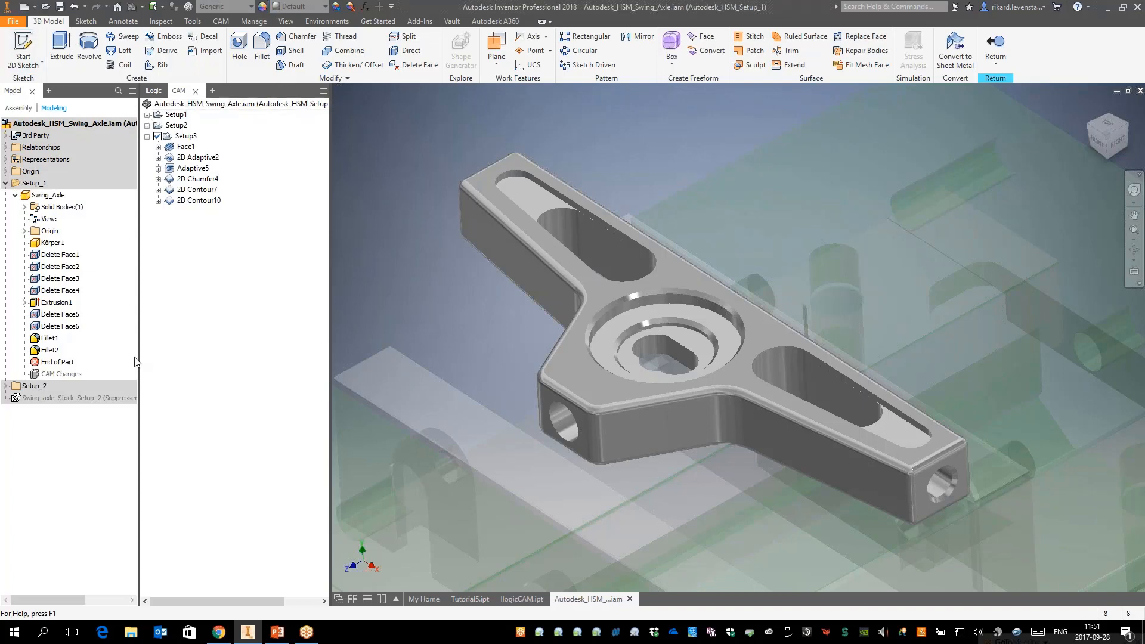
drag(52, 368, 55, 380)
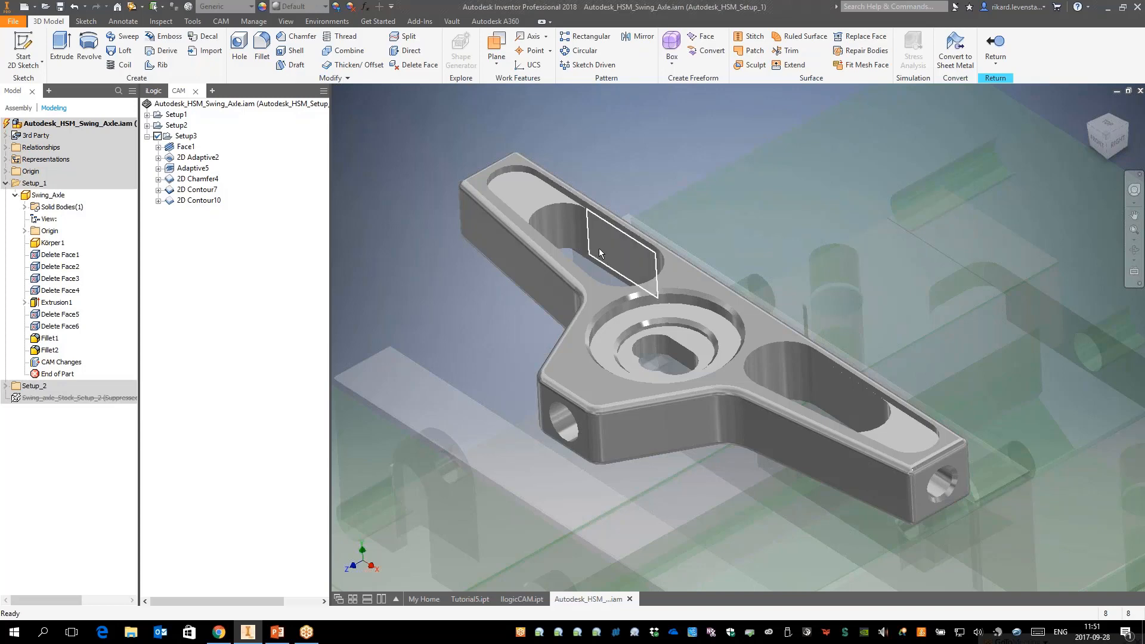
shift+middle_drag(599, 249, 607, 217)
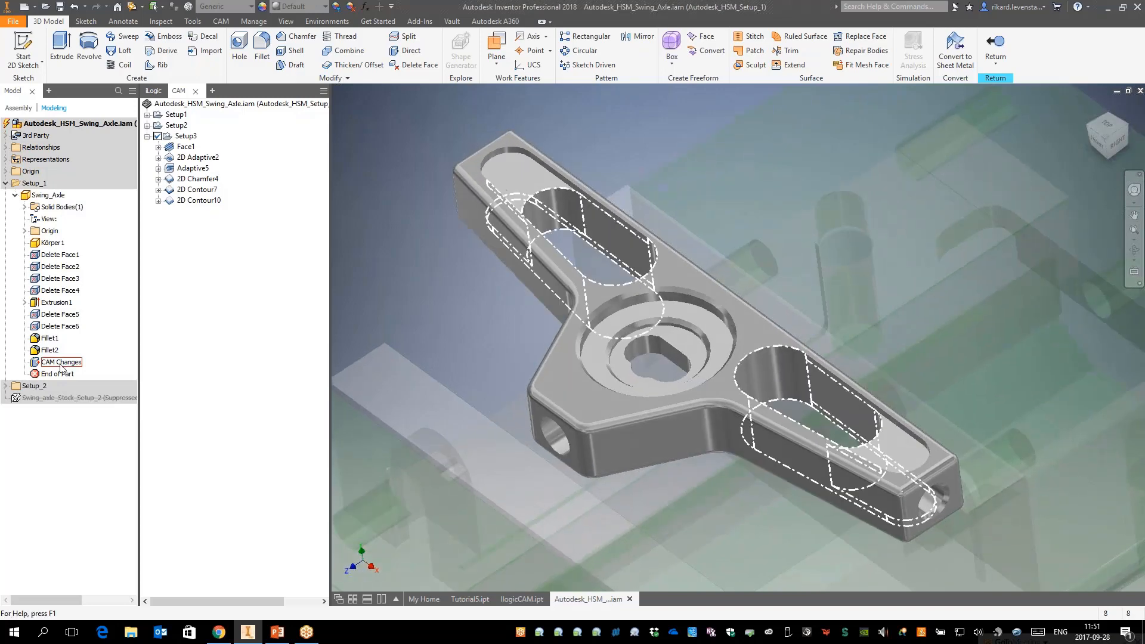
drag(61, 368, 63, 377)
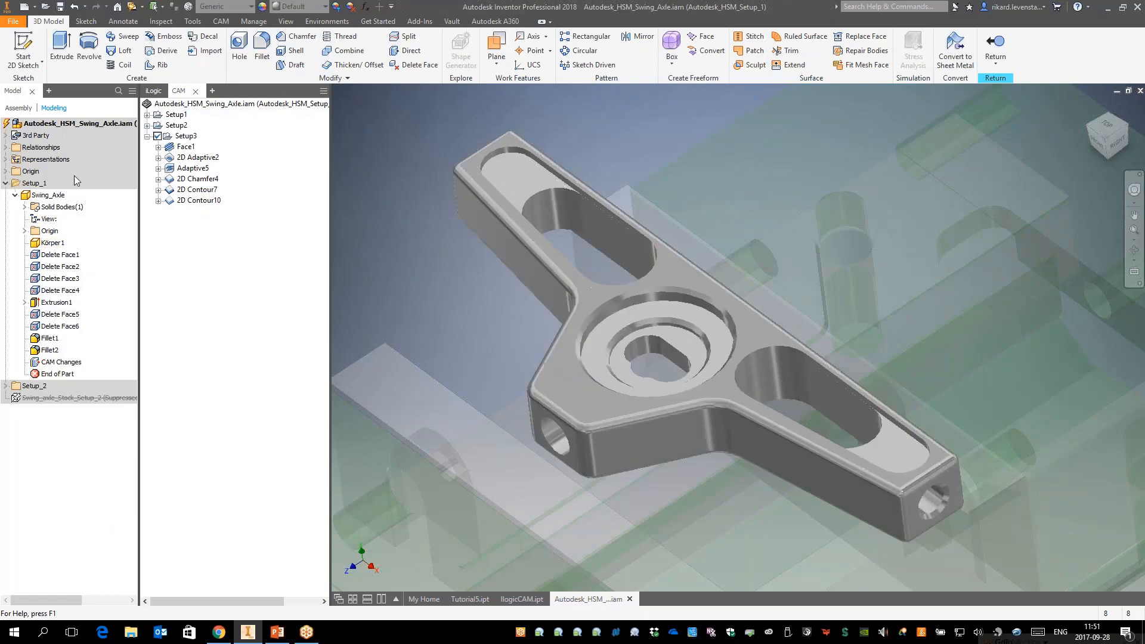
click(995, 45)
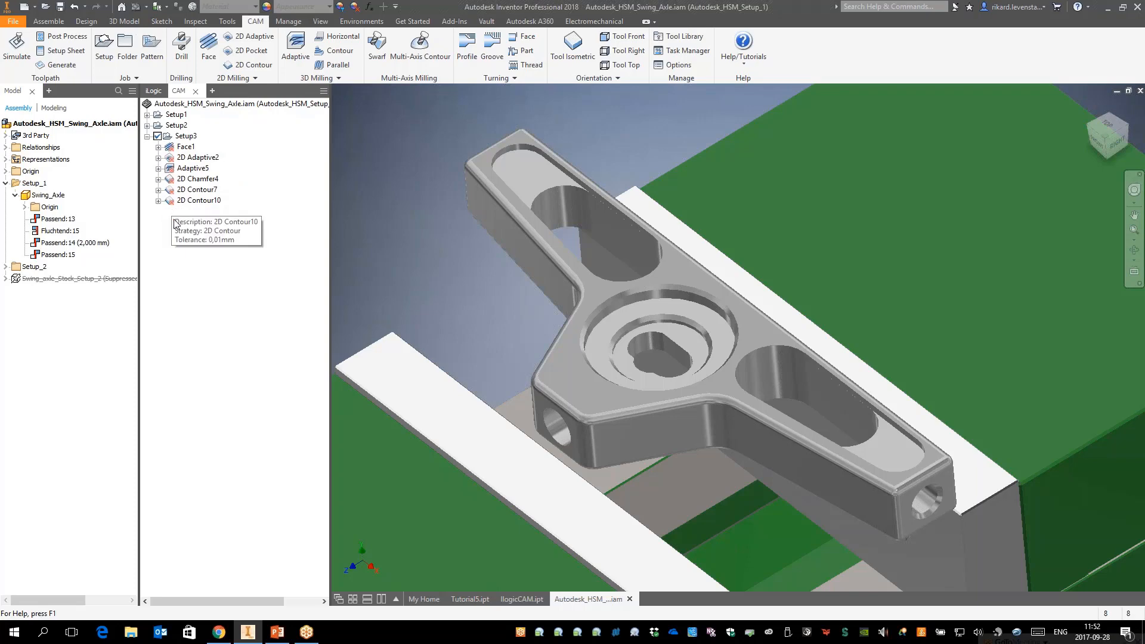
Check the outdated Setup3 toolpaths against the modified pockets and regenerate the whole setup
click(187, 148)
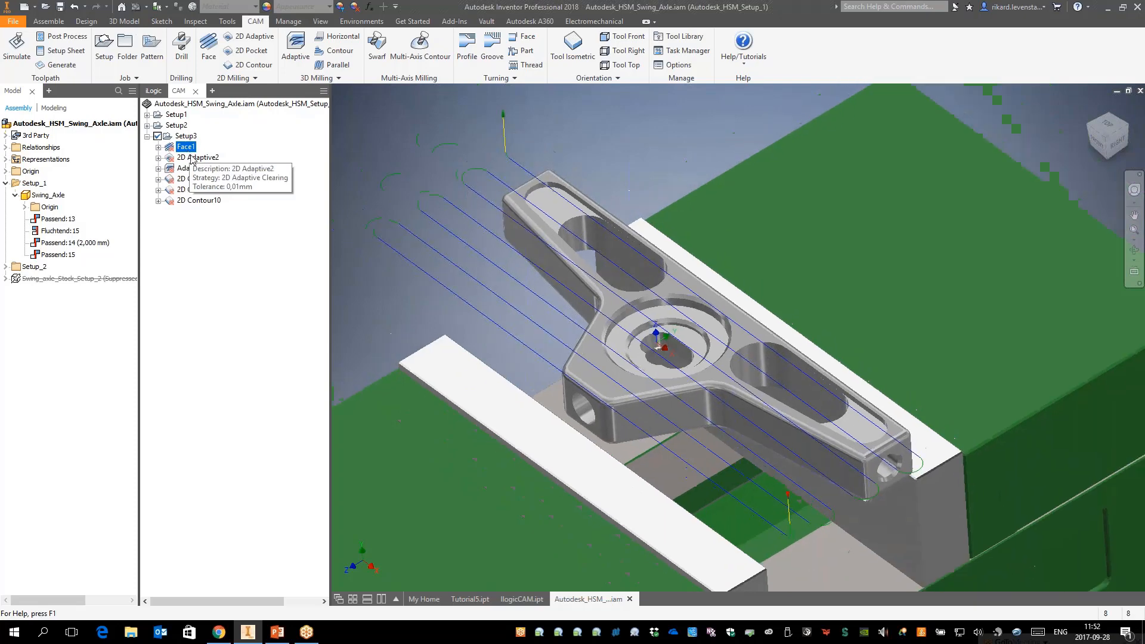
click(192, 158)
click(192, 168)
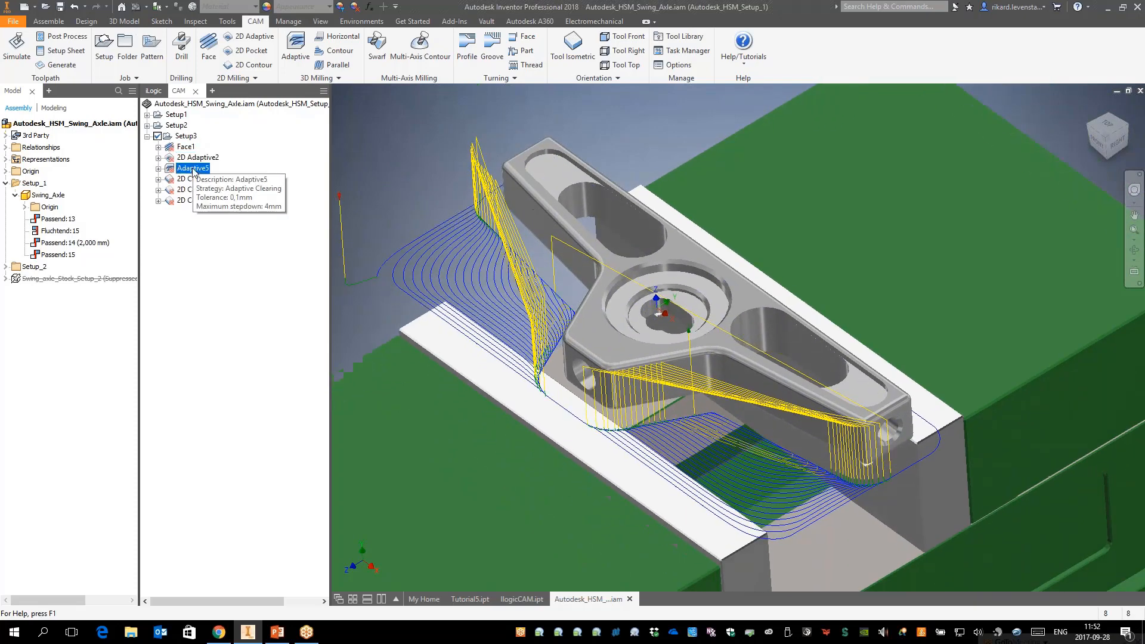
click(194, 179)
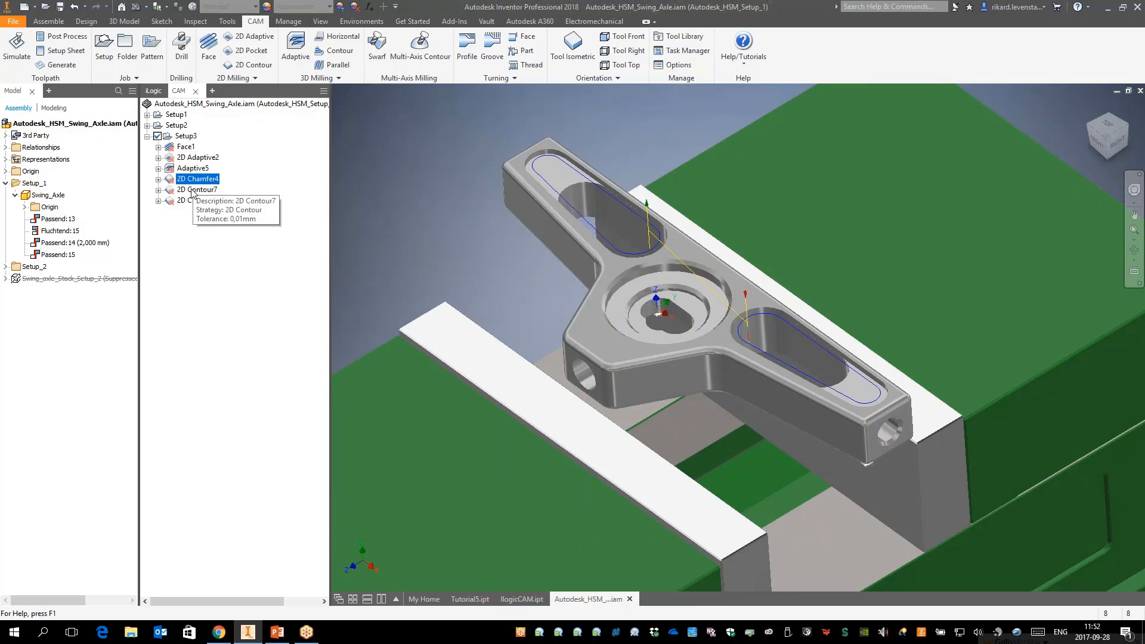
click(204, 239)
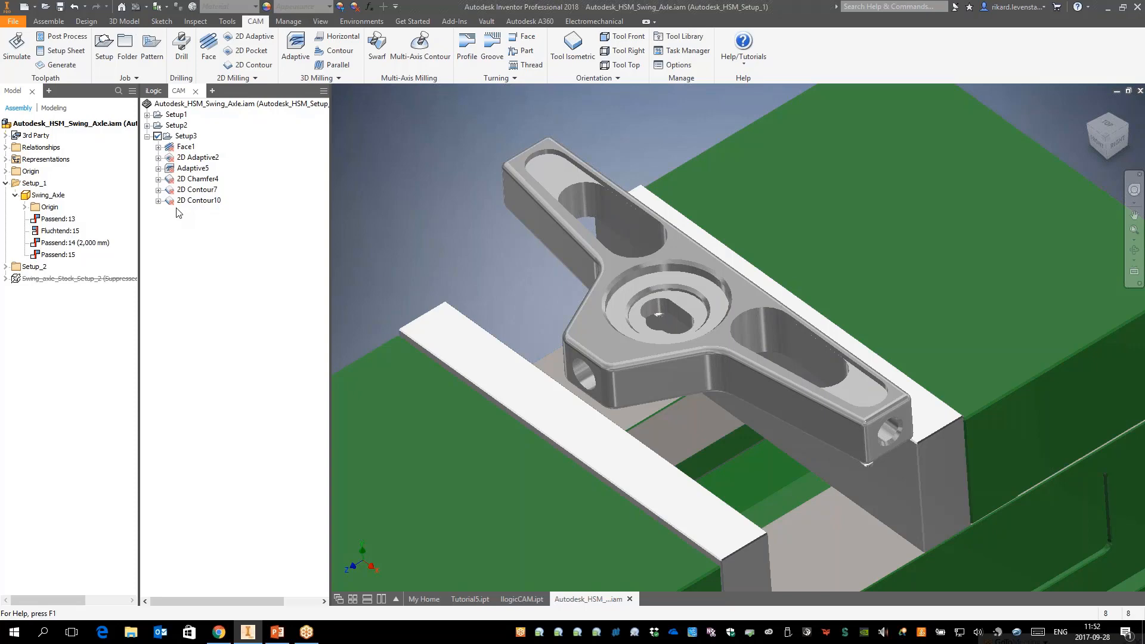
click(185, 136)
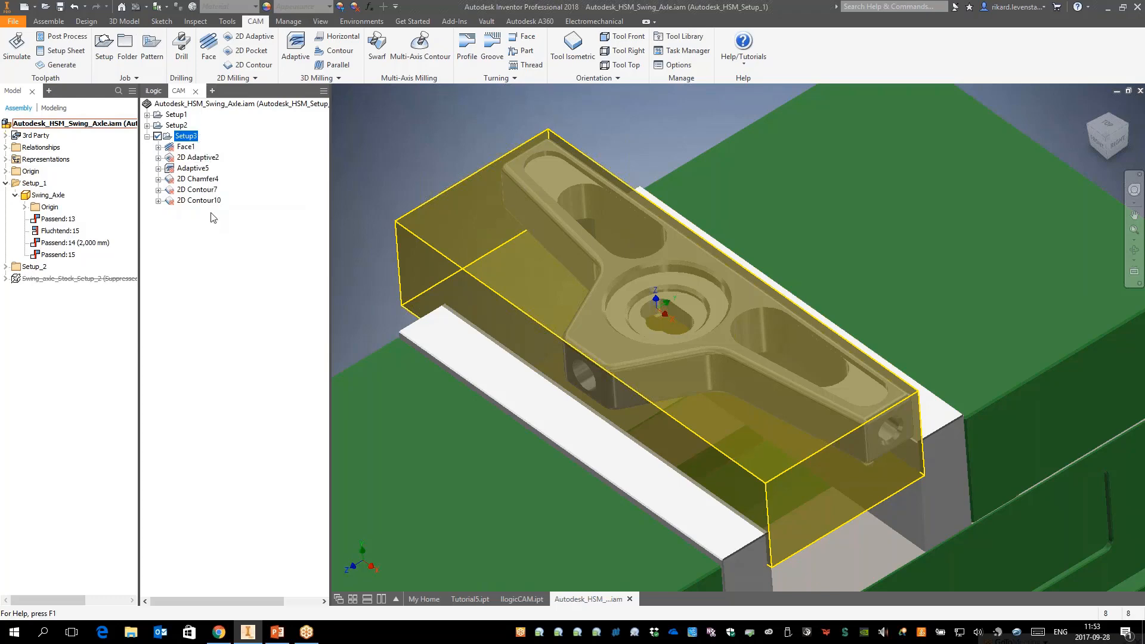
click(67, 69)
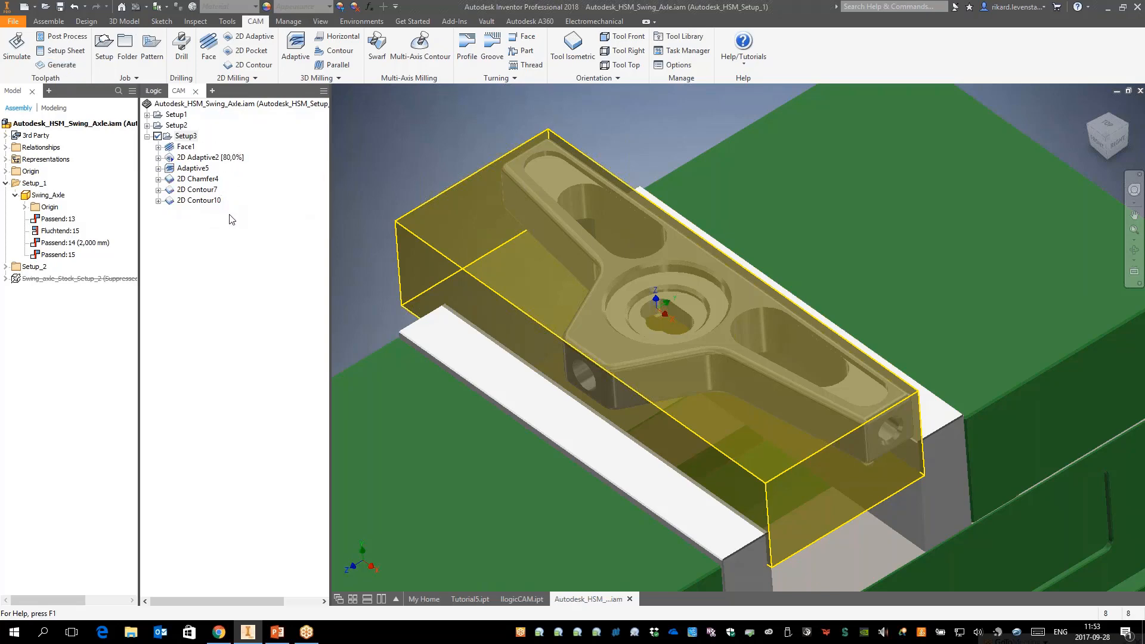
Examine the regenerated Setup3 toolpaths one by one, from Face1 to 2D Contour10, and the setup's stock
click(188, 149)
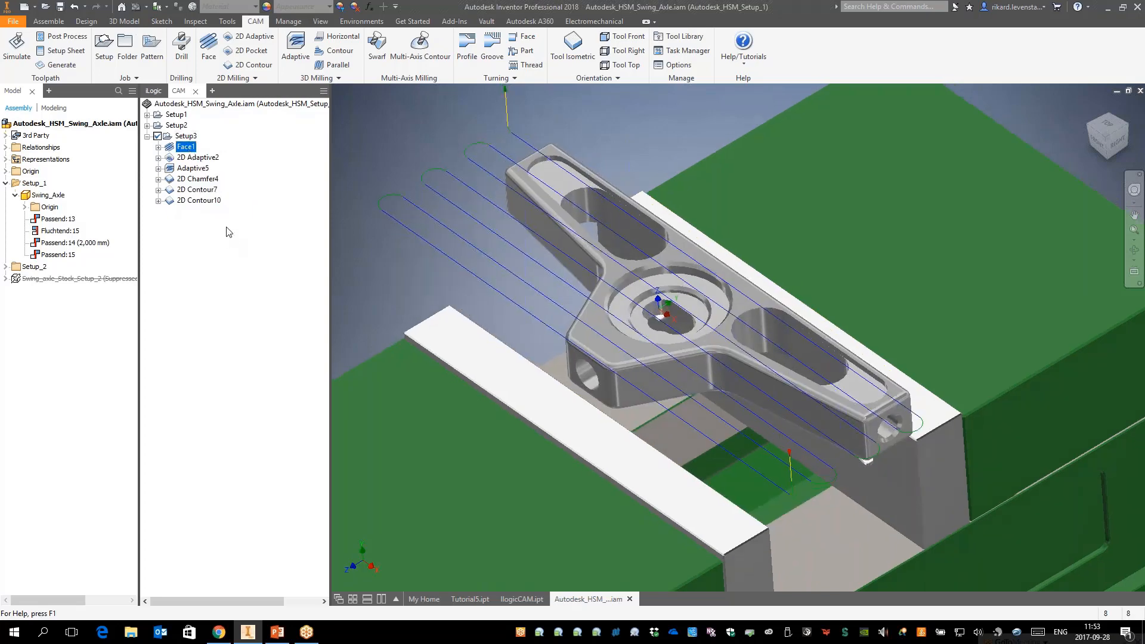
click(200, 157)
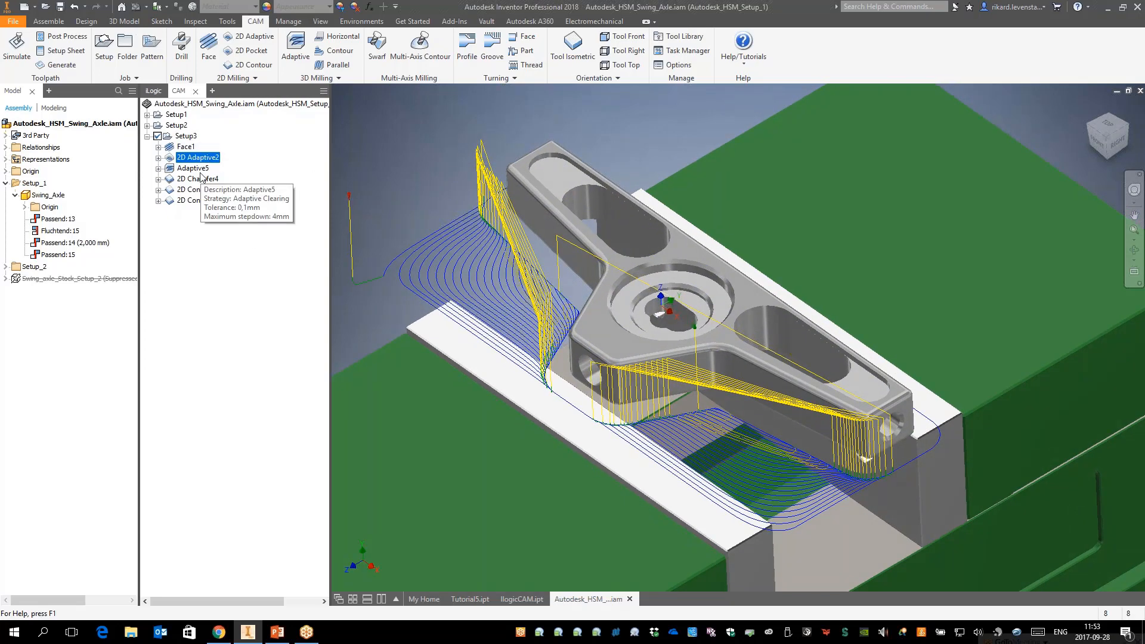
click(201, 170)
click(203, 180)
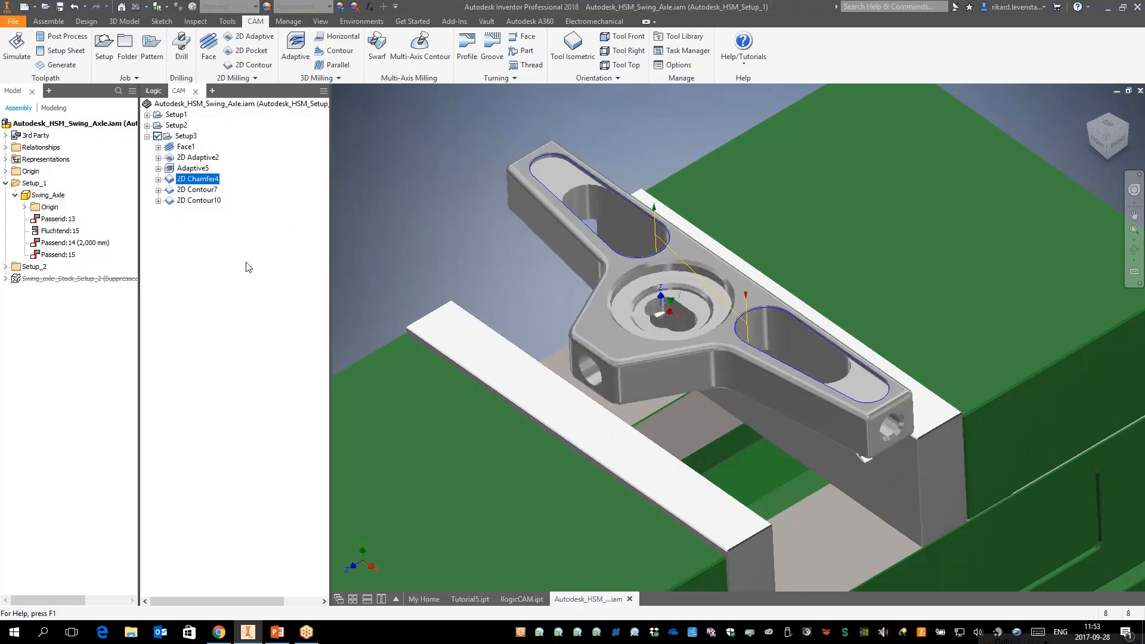
click(198, 190)
click(203, 201)
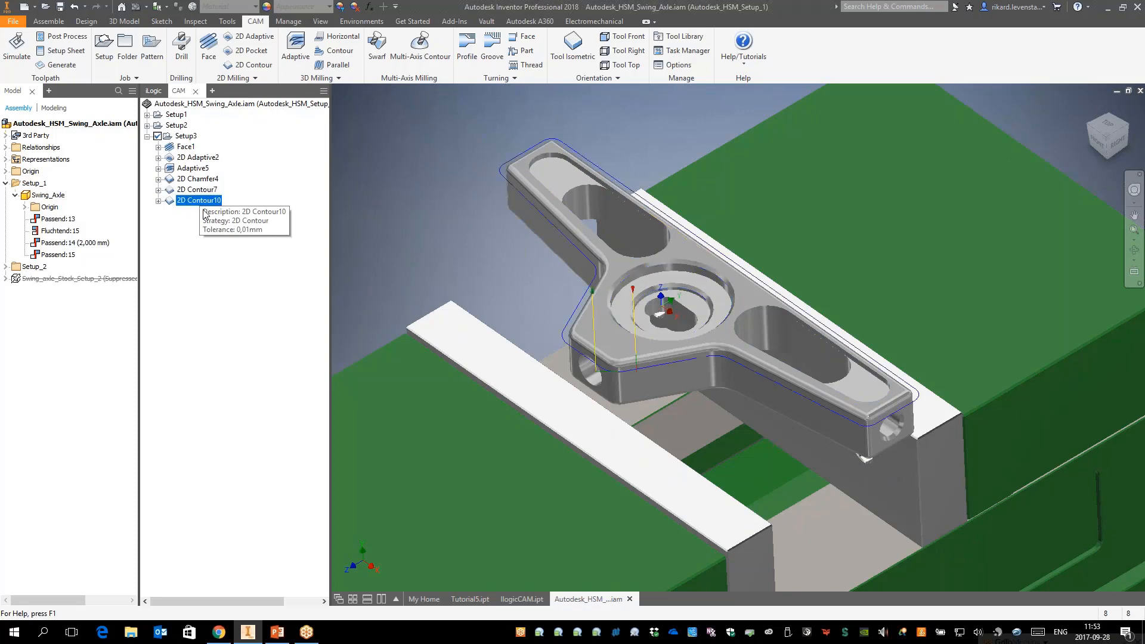
click(230, 294)
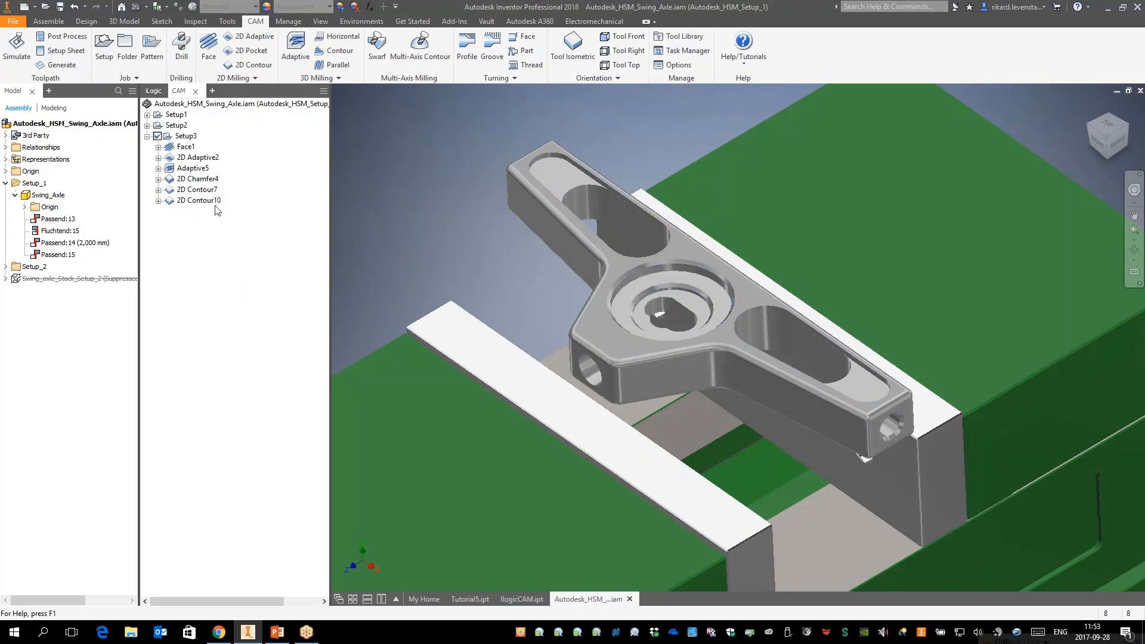
click(185, 136)
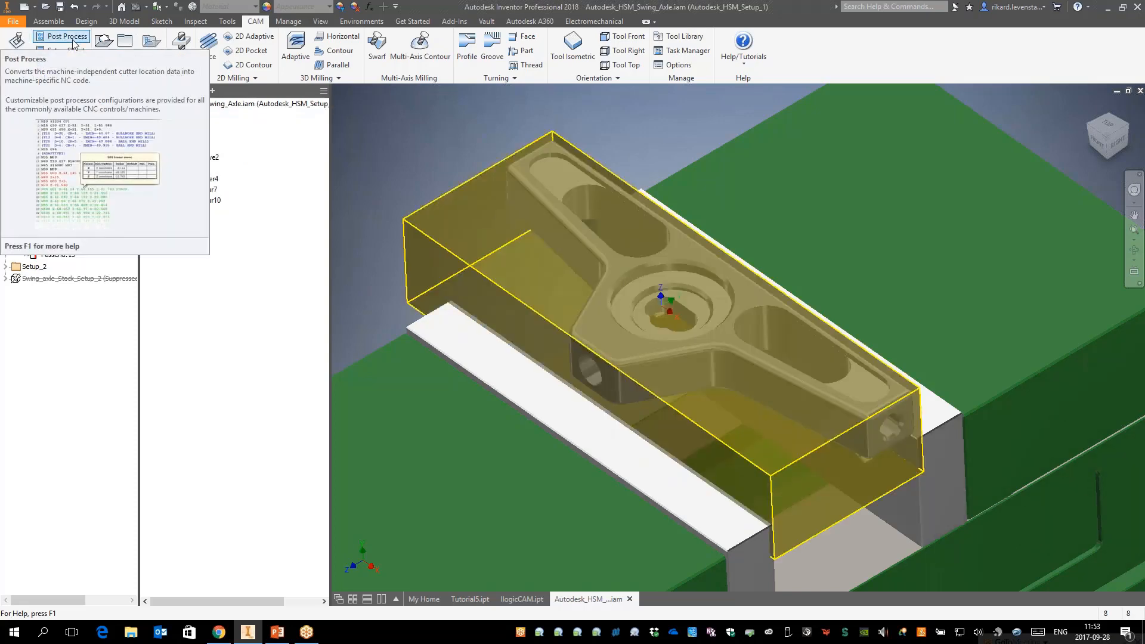
click(225, 274)
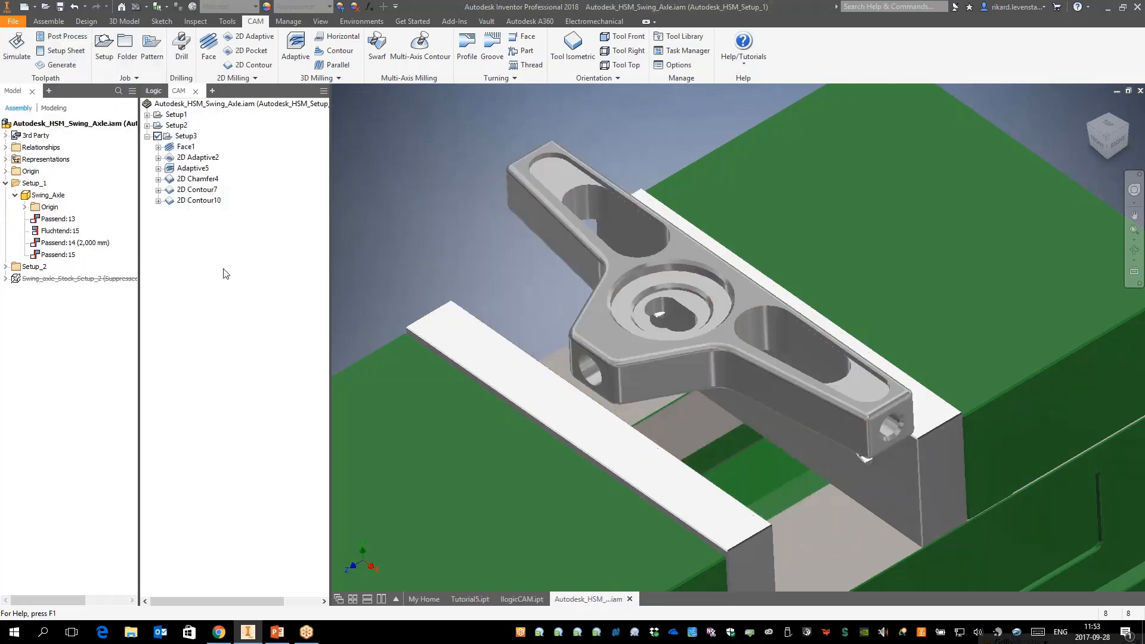